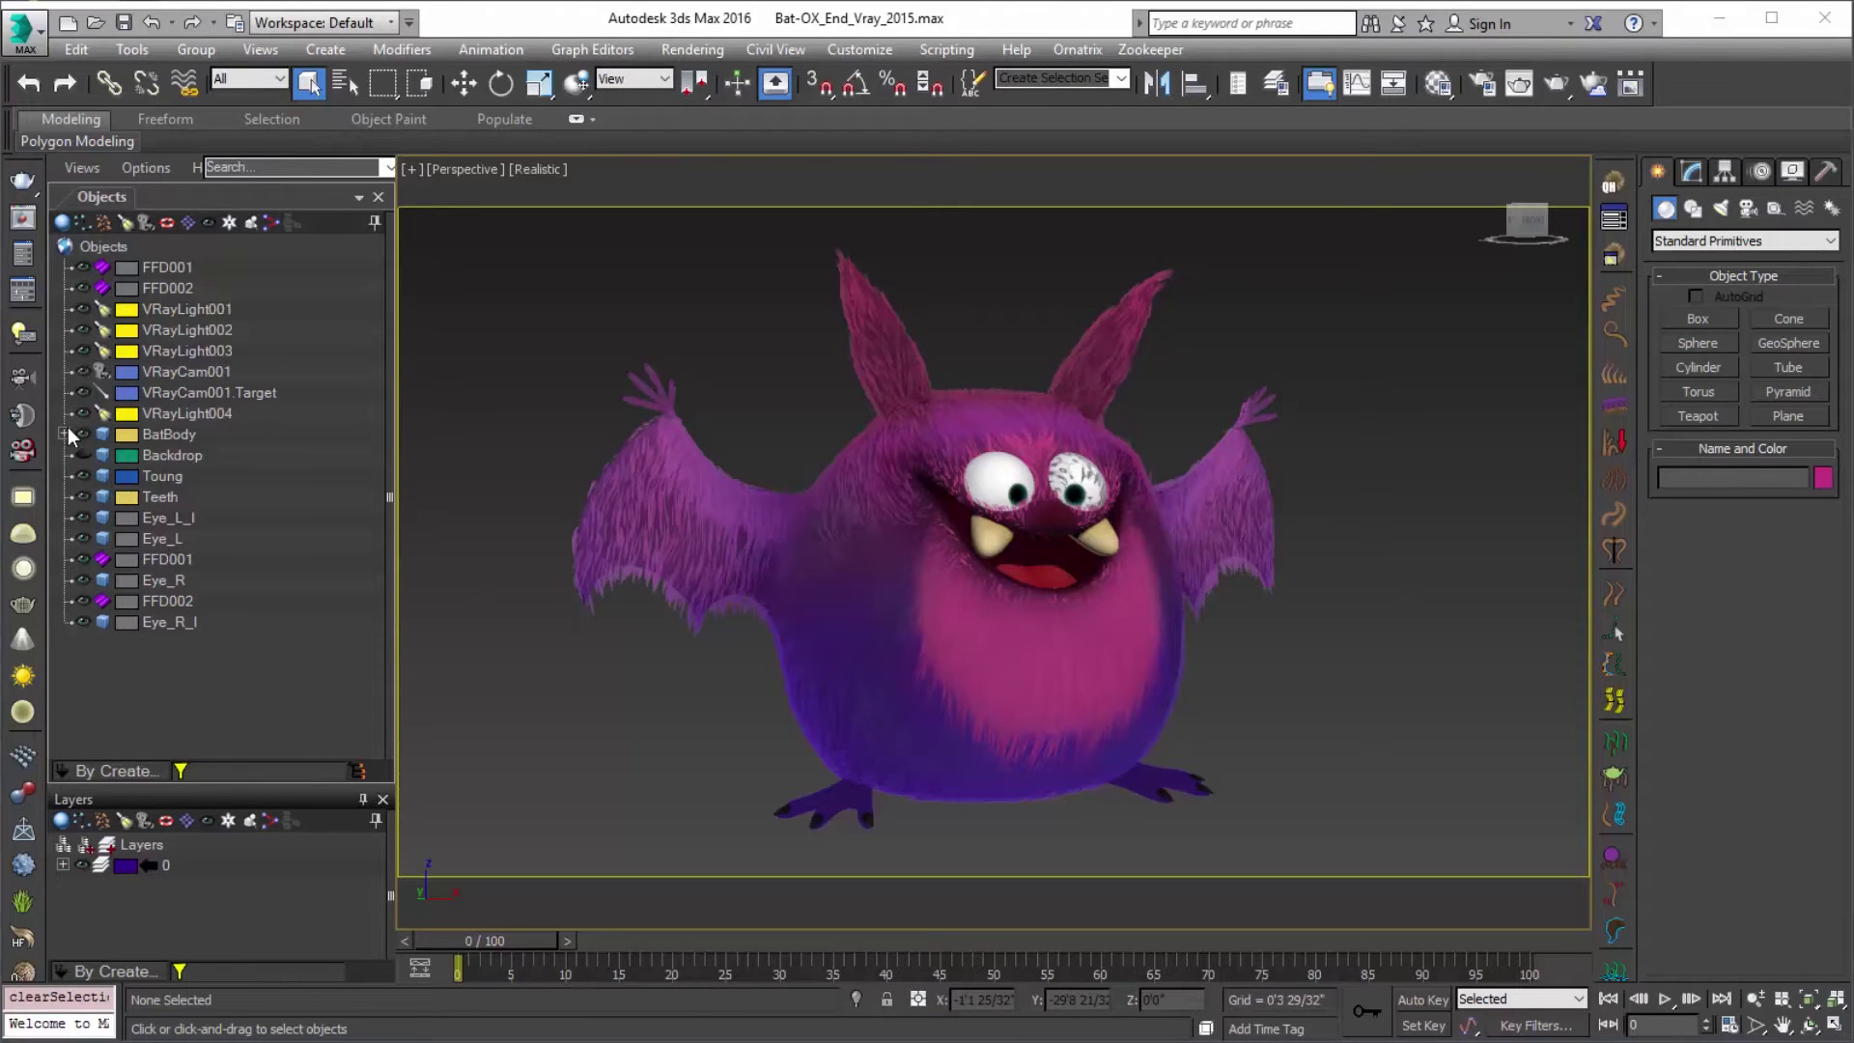
# Step: Delete the VRayOrnatrixMod modifier from the BatHair object under BatBody
pyautogui.click(64, 434)
pyautogui.click(180, 455)
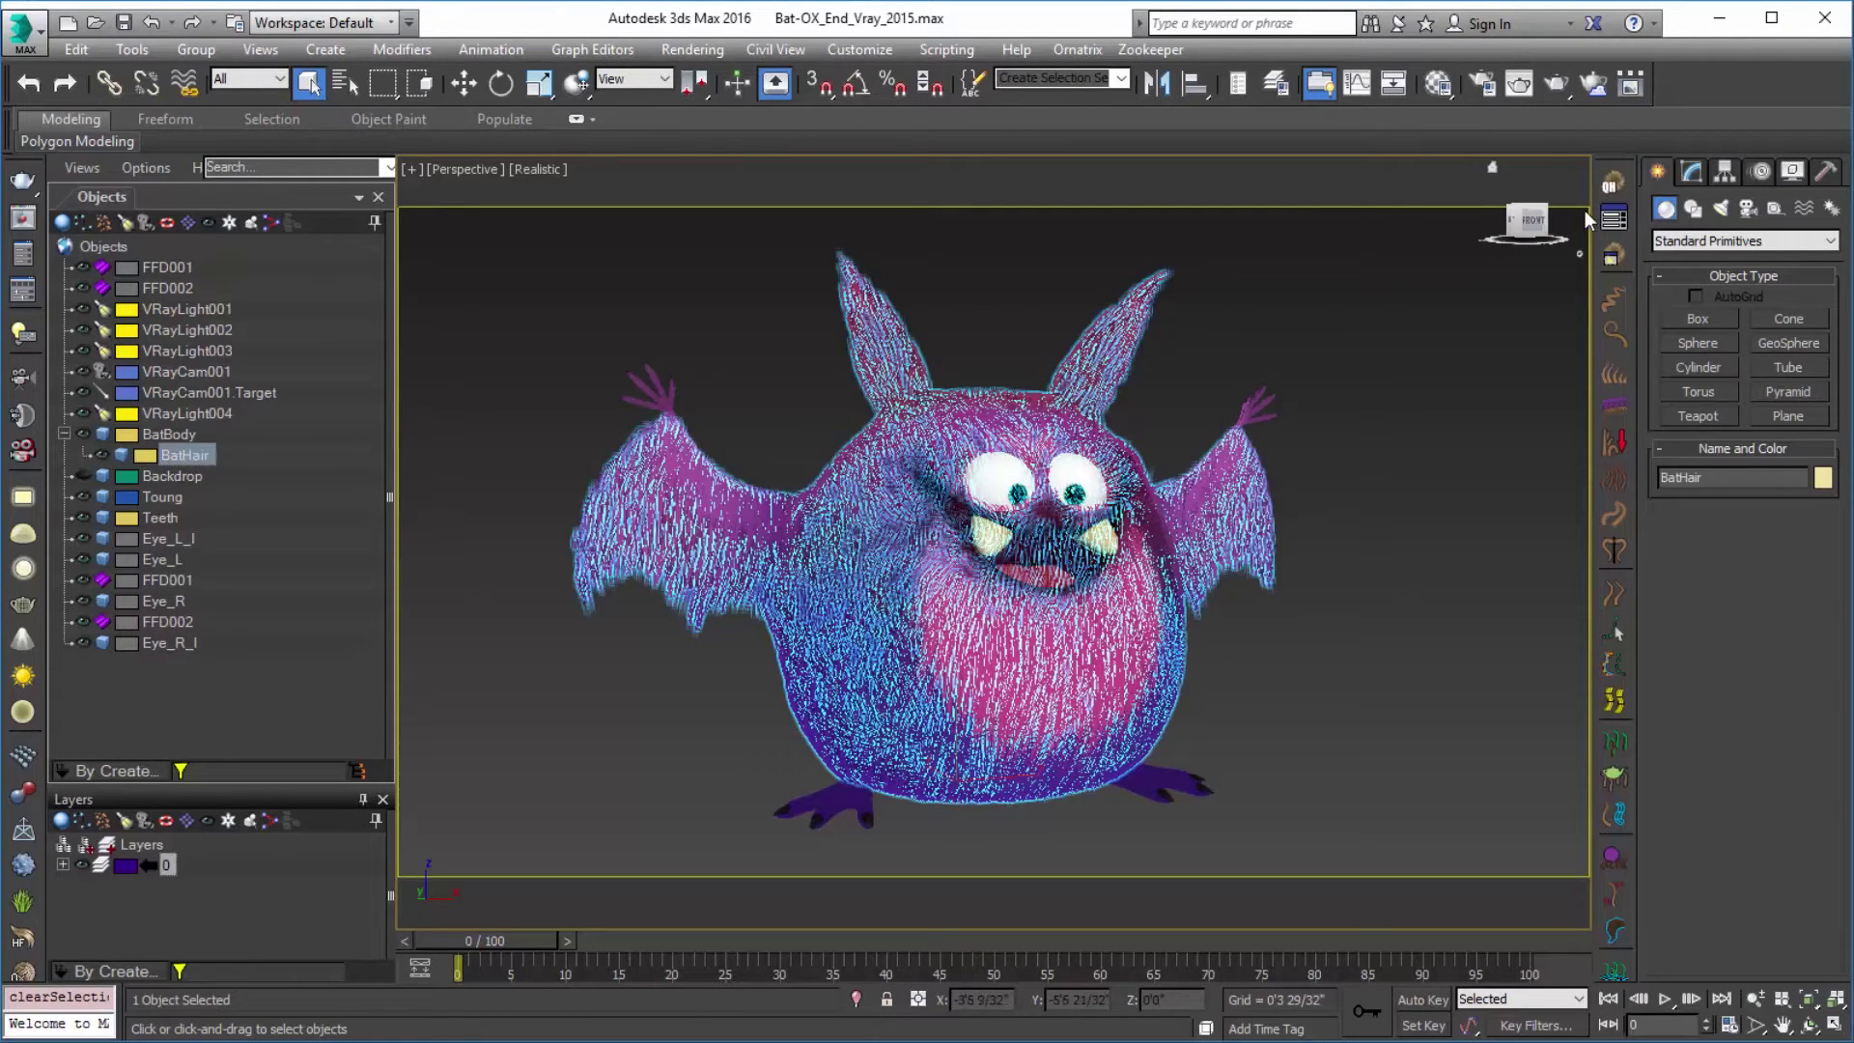
pyautogui.click(1690, 171)
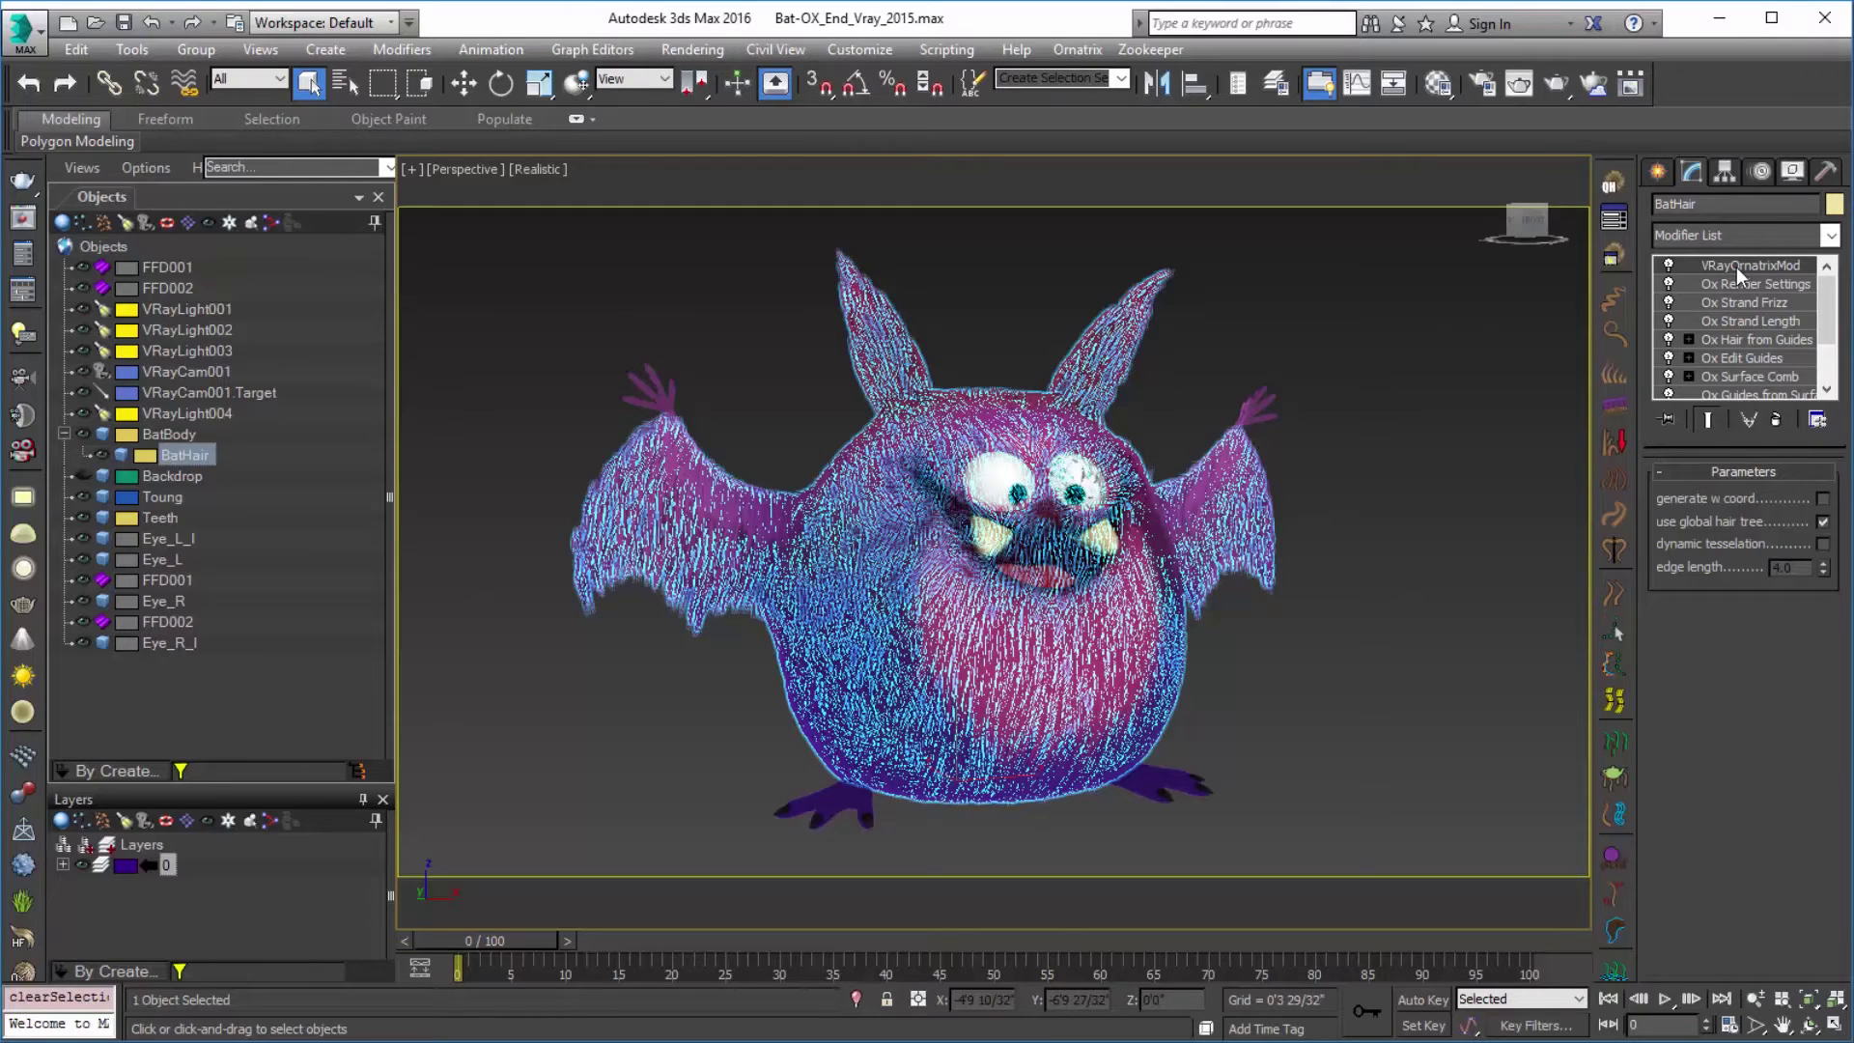
pyautogui.click(1774, 419)
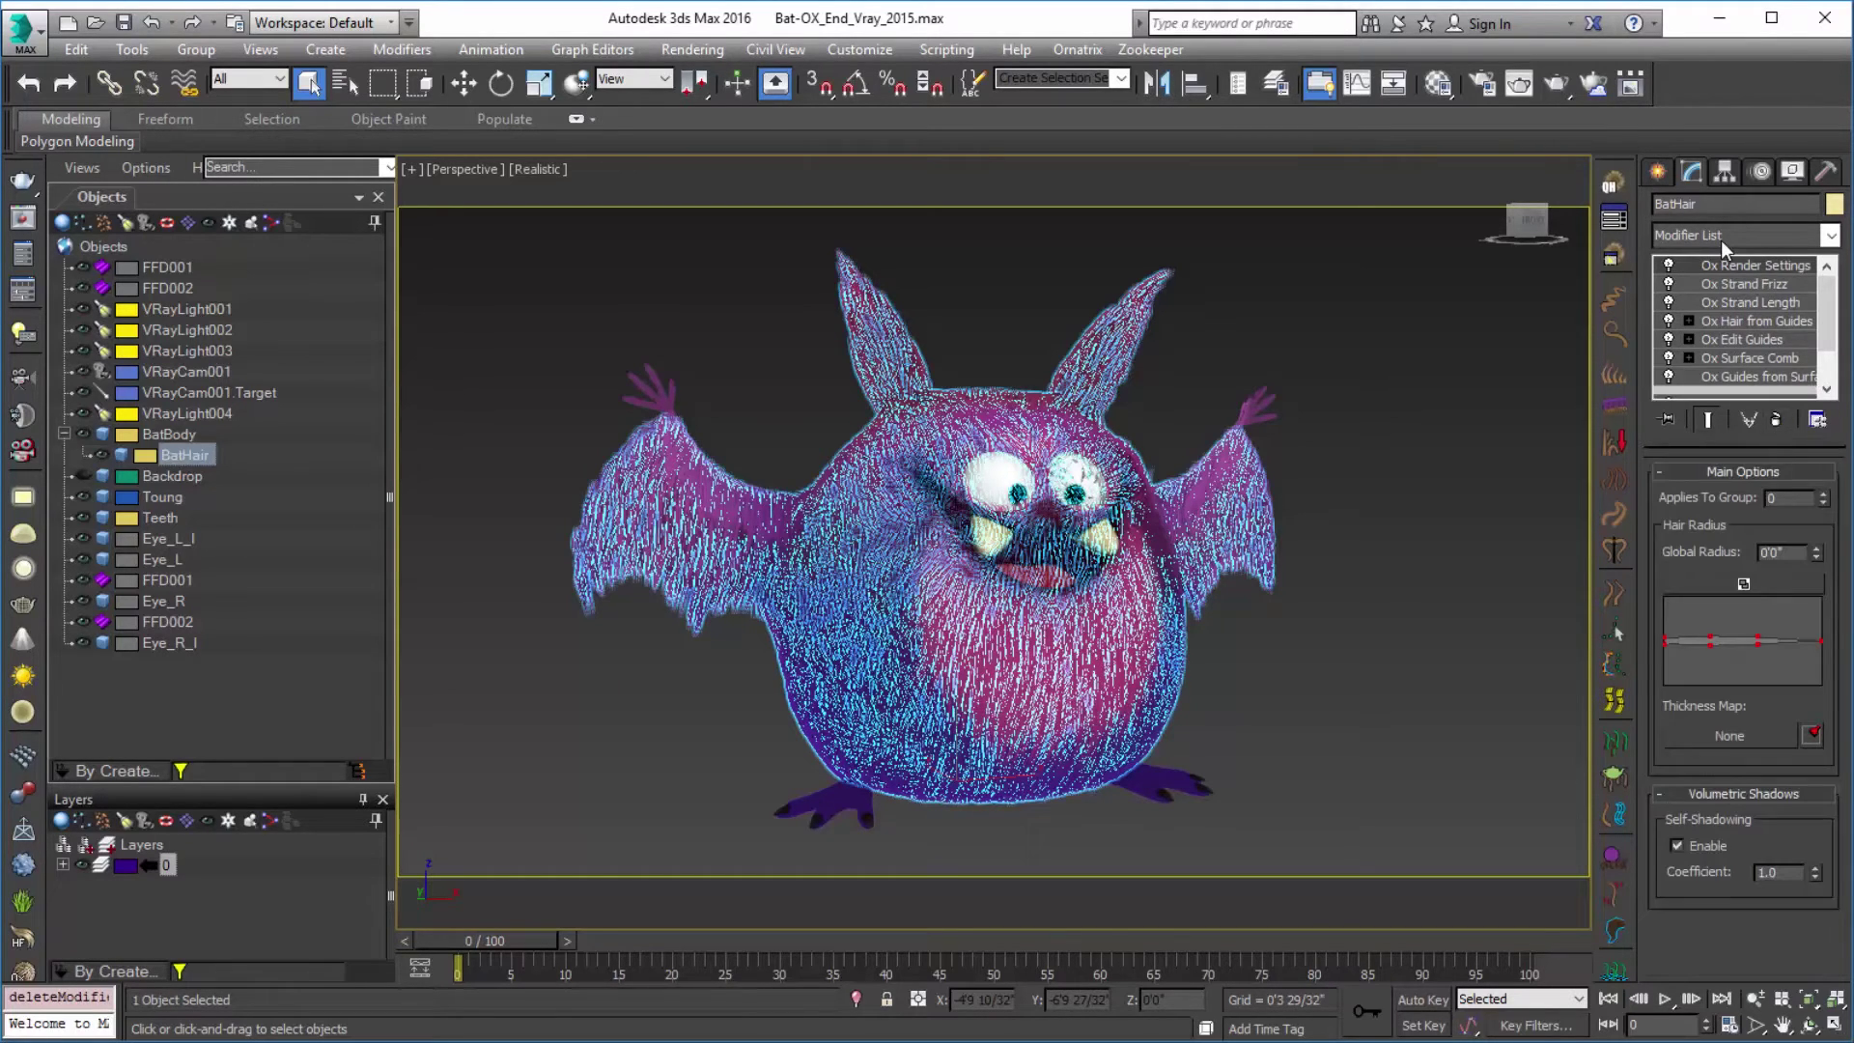
# Step: Add an Ox Mesh From Strands modifier to BatHair, using the first mesh generation type with Per-Strand UV Coords off
pyautogui.click(1614, 815)
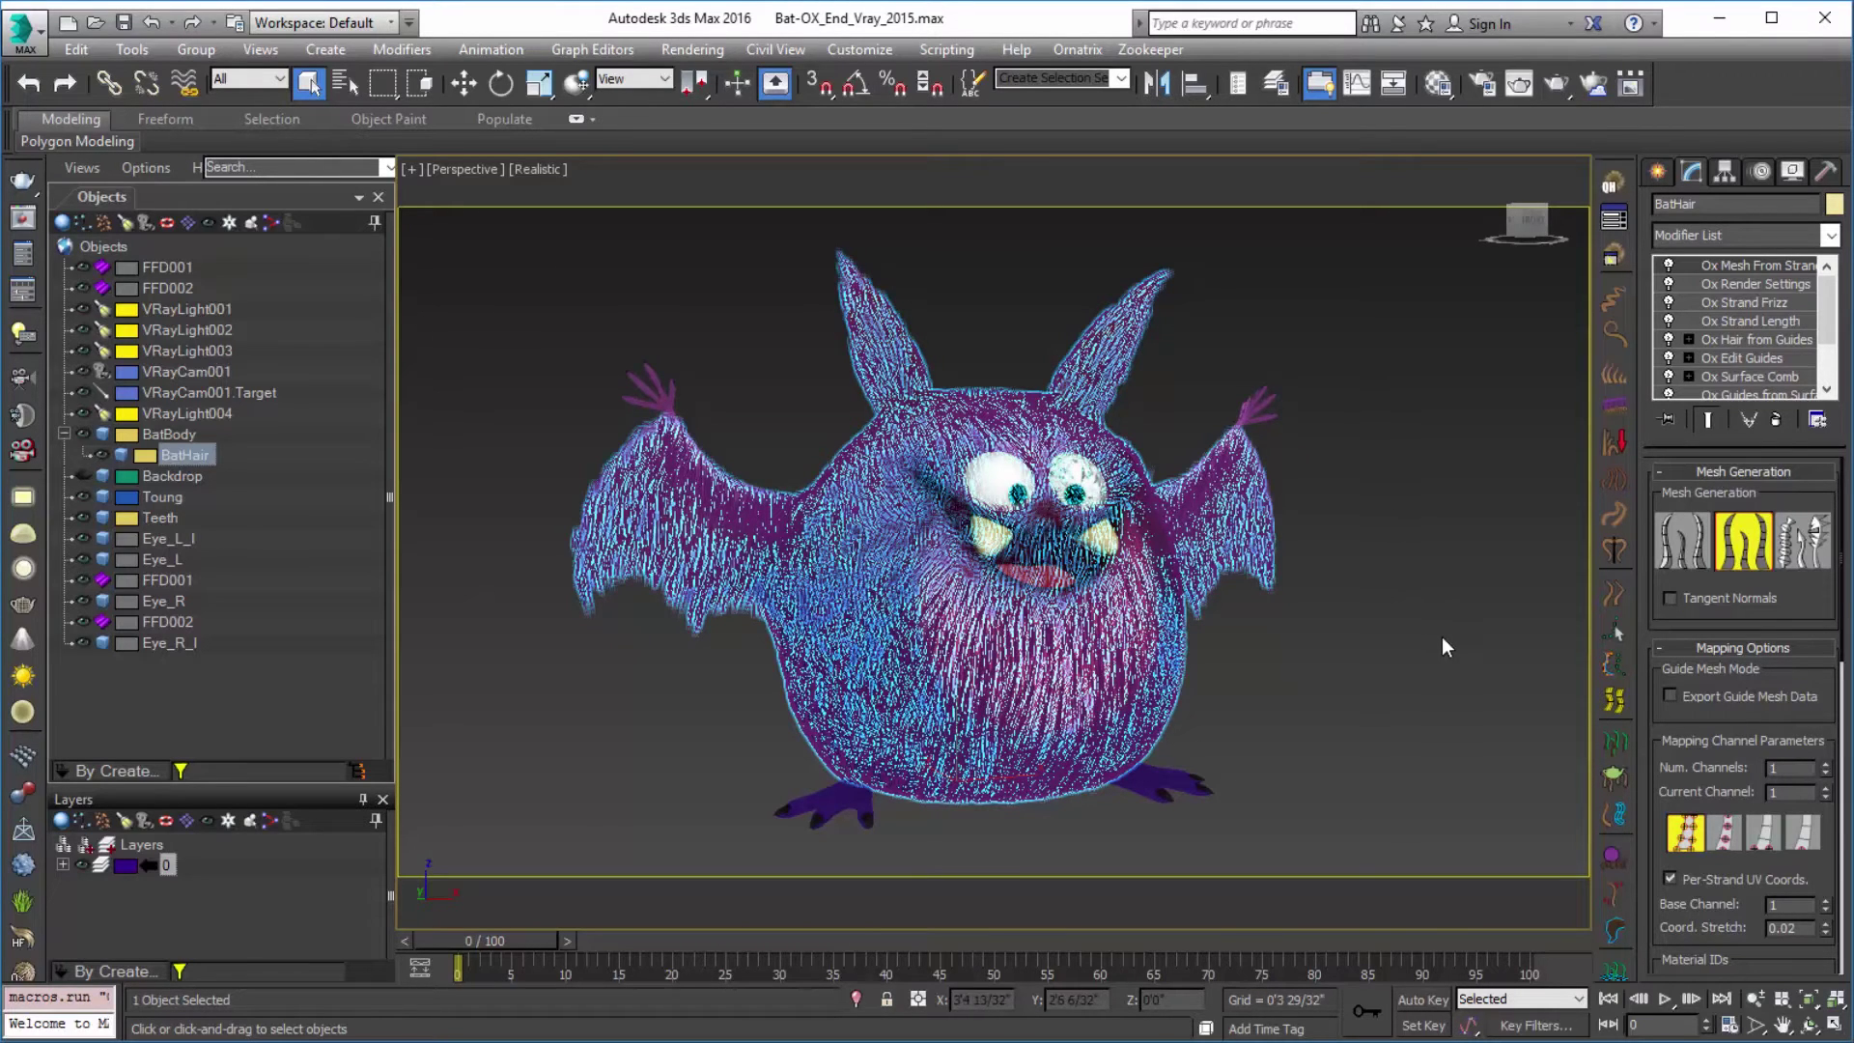
pyautogui.click(1696, 557)
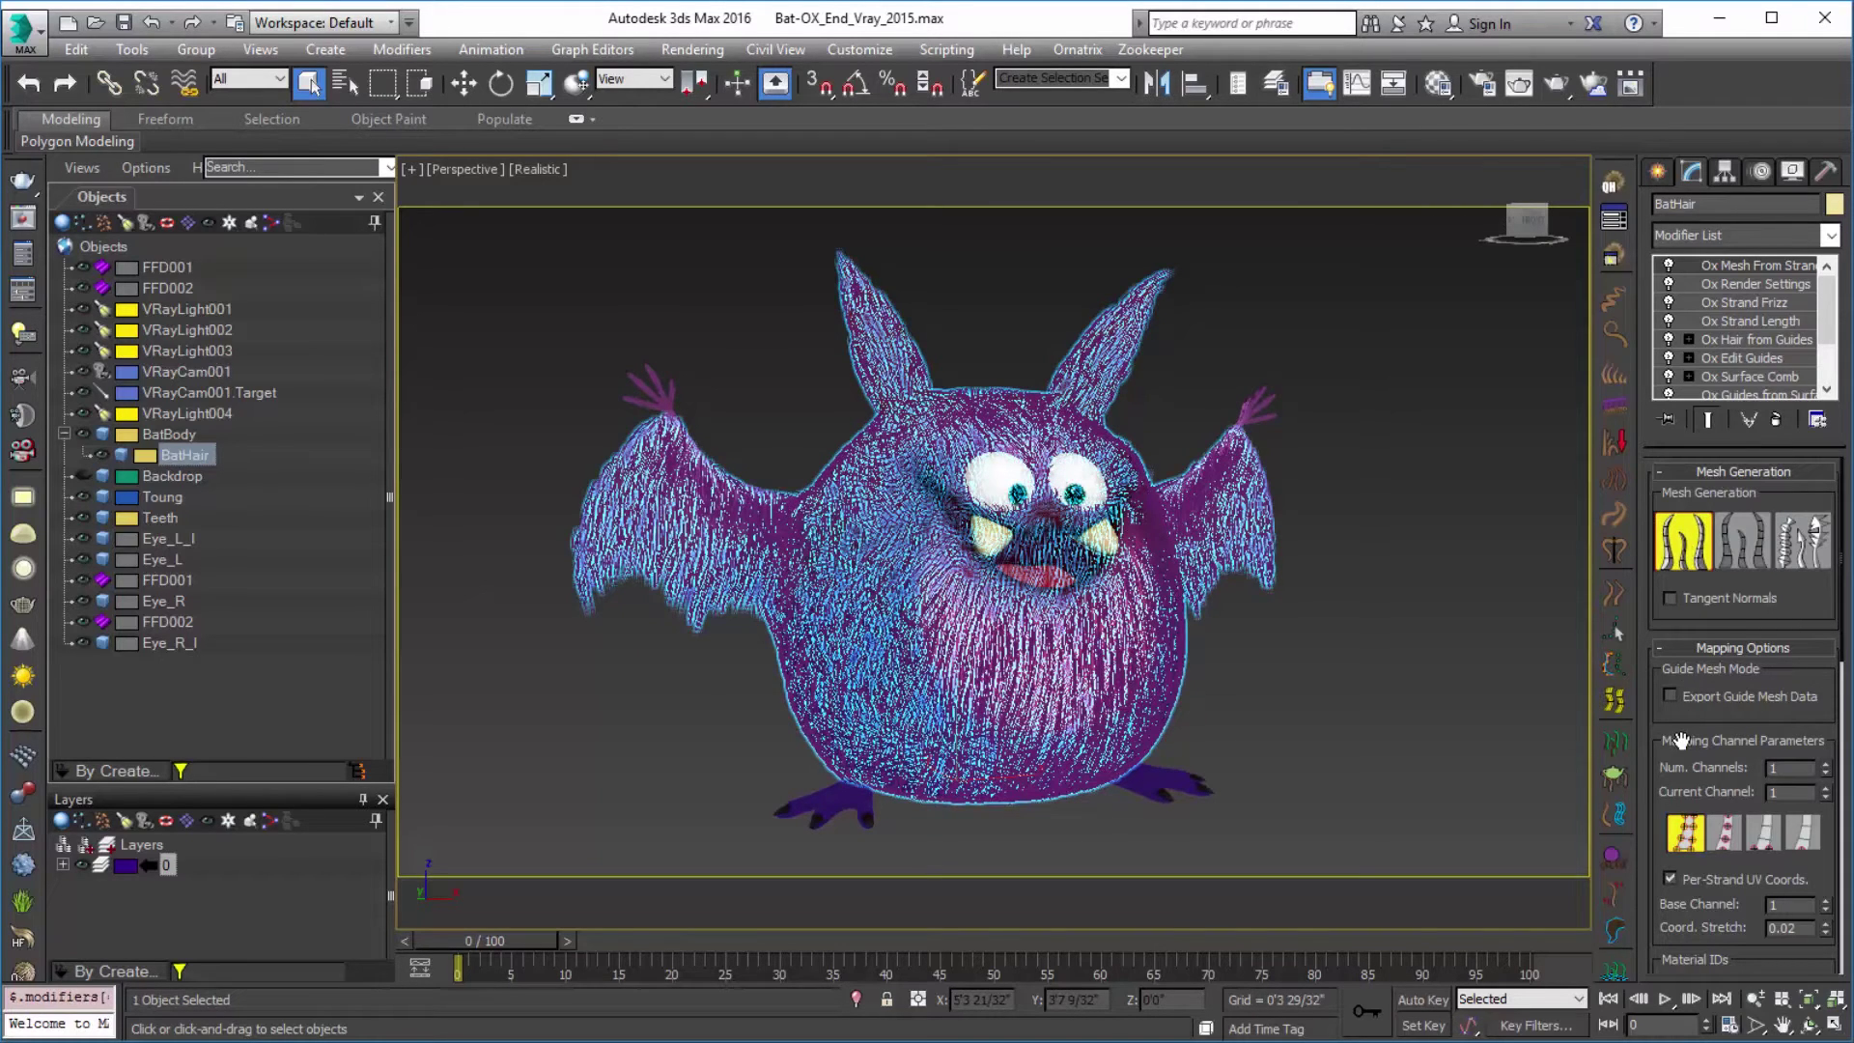
pyautogui.moveTo(1681, 736); pyautogui.dragTo(1693, 557)
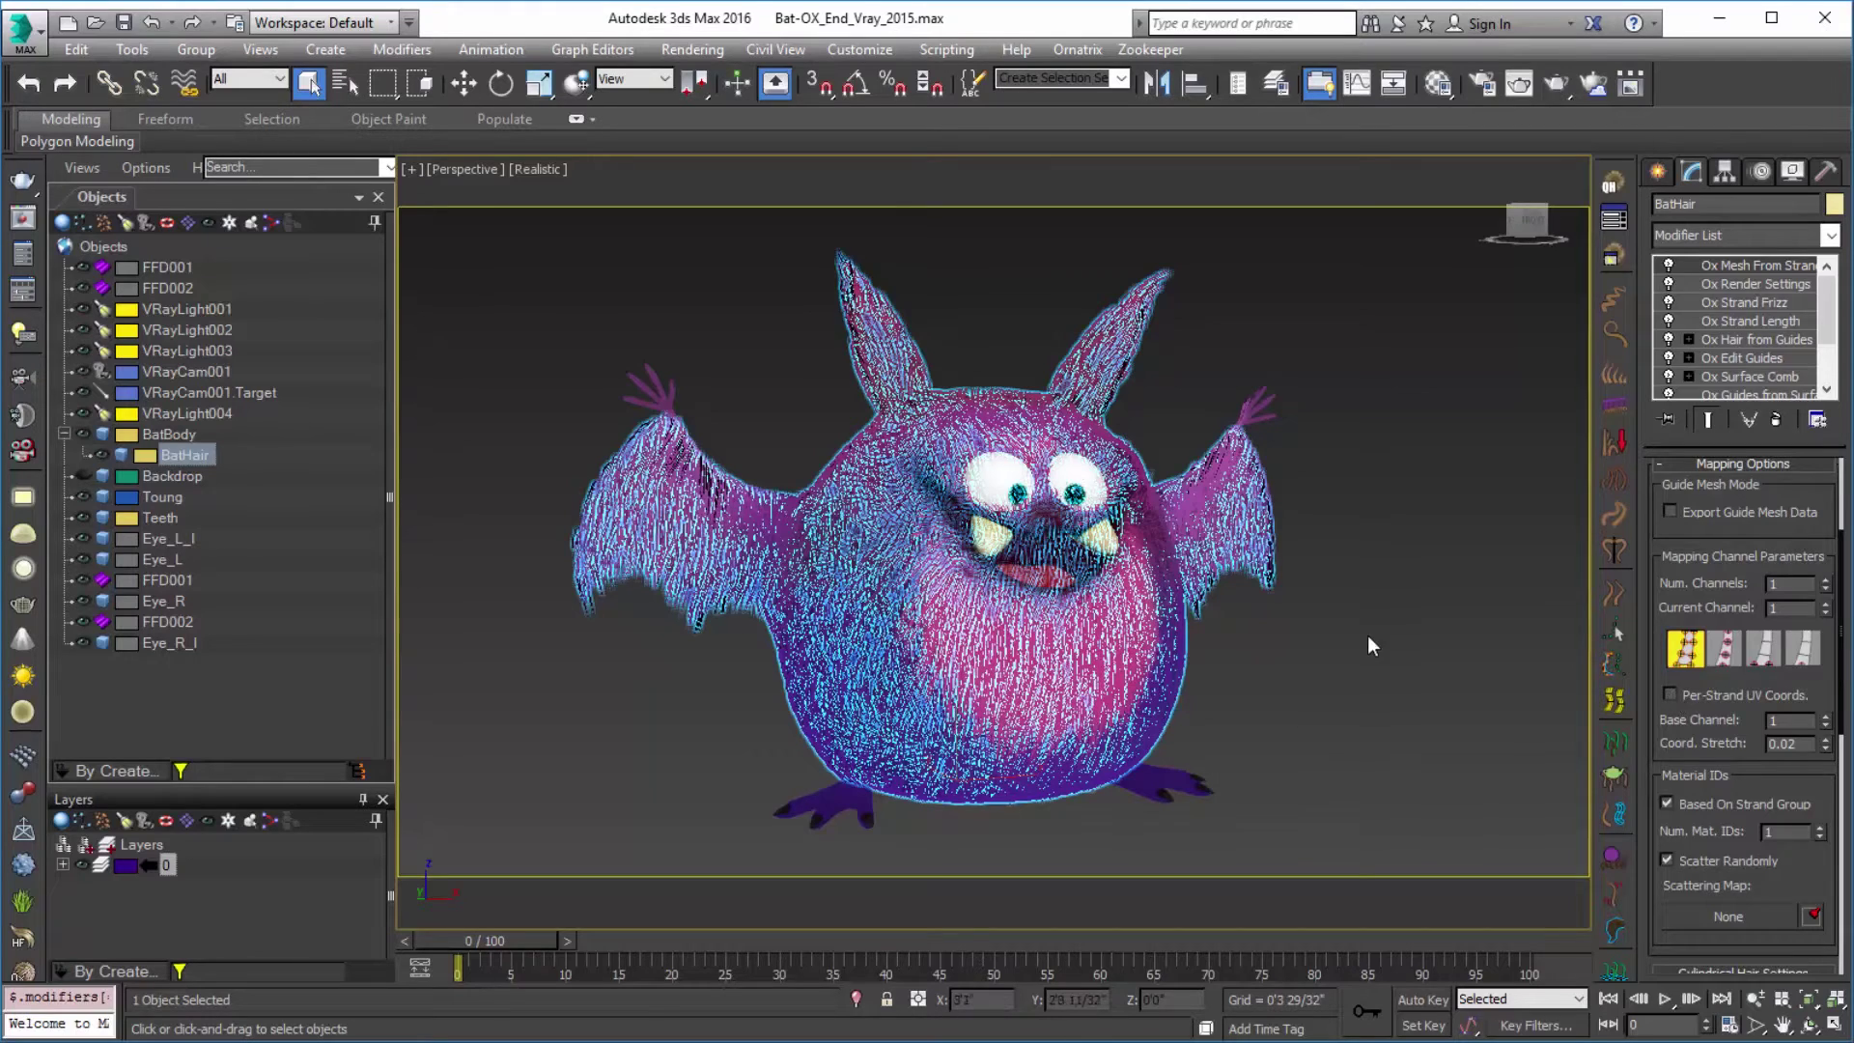
pyautogui.click(1351, 691)
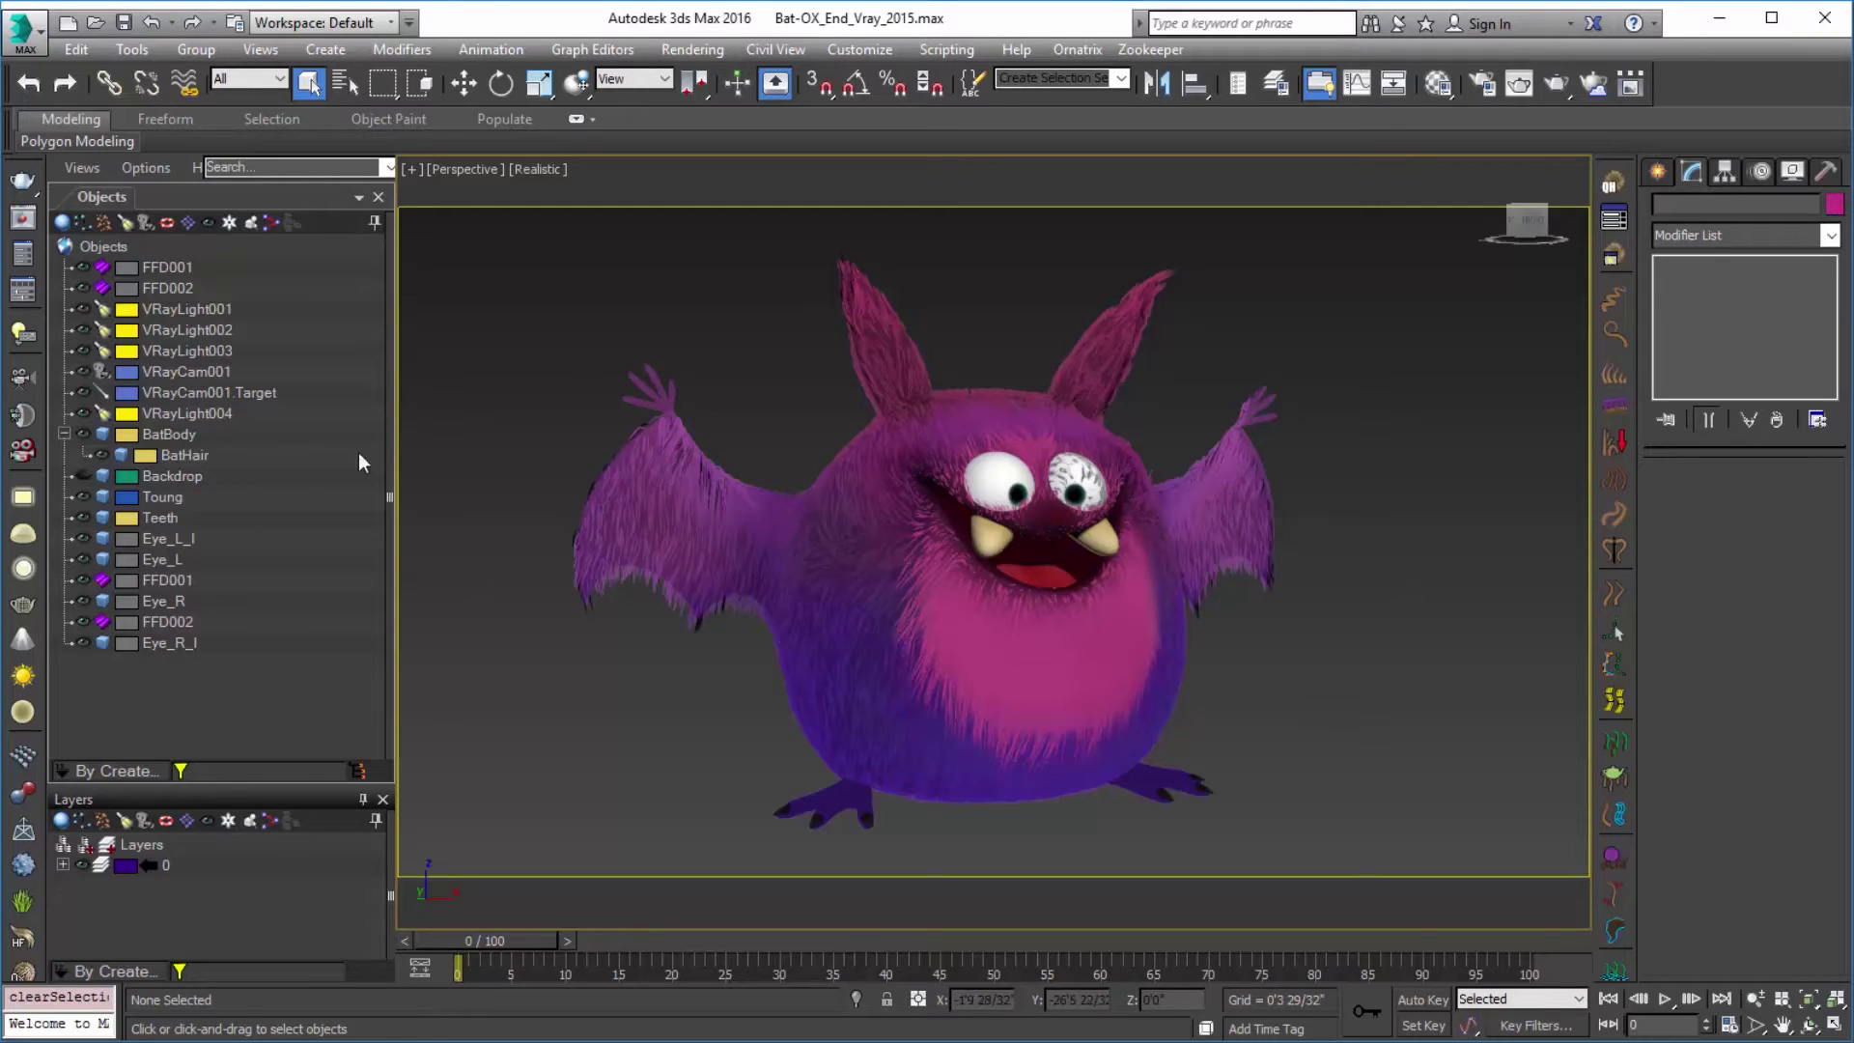
# Step: Take a single snapshot of BatBody at the current frame using the Mesh clone method
pyautogui.click(169, 434)
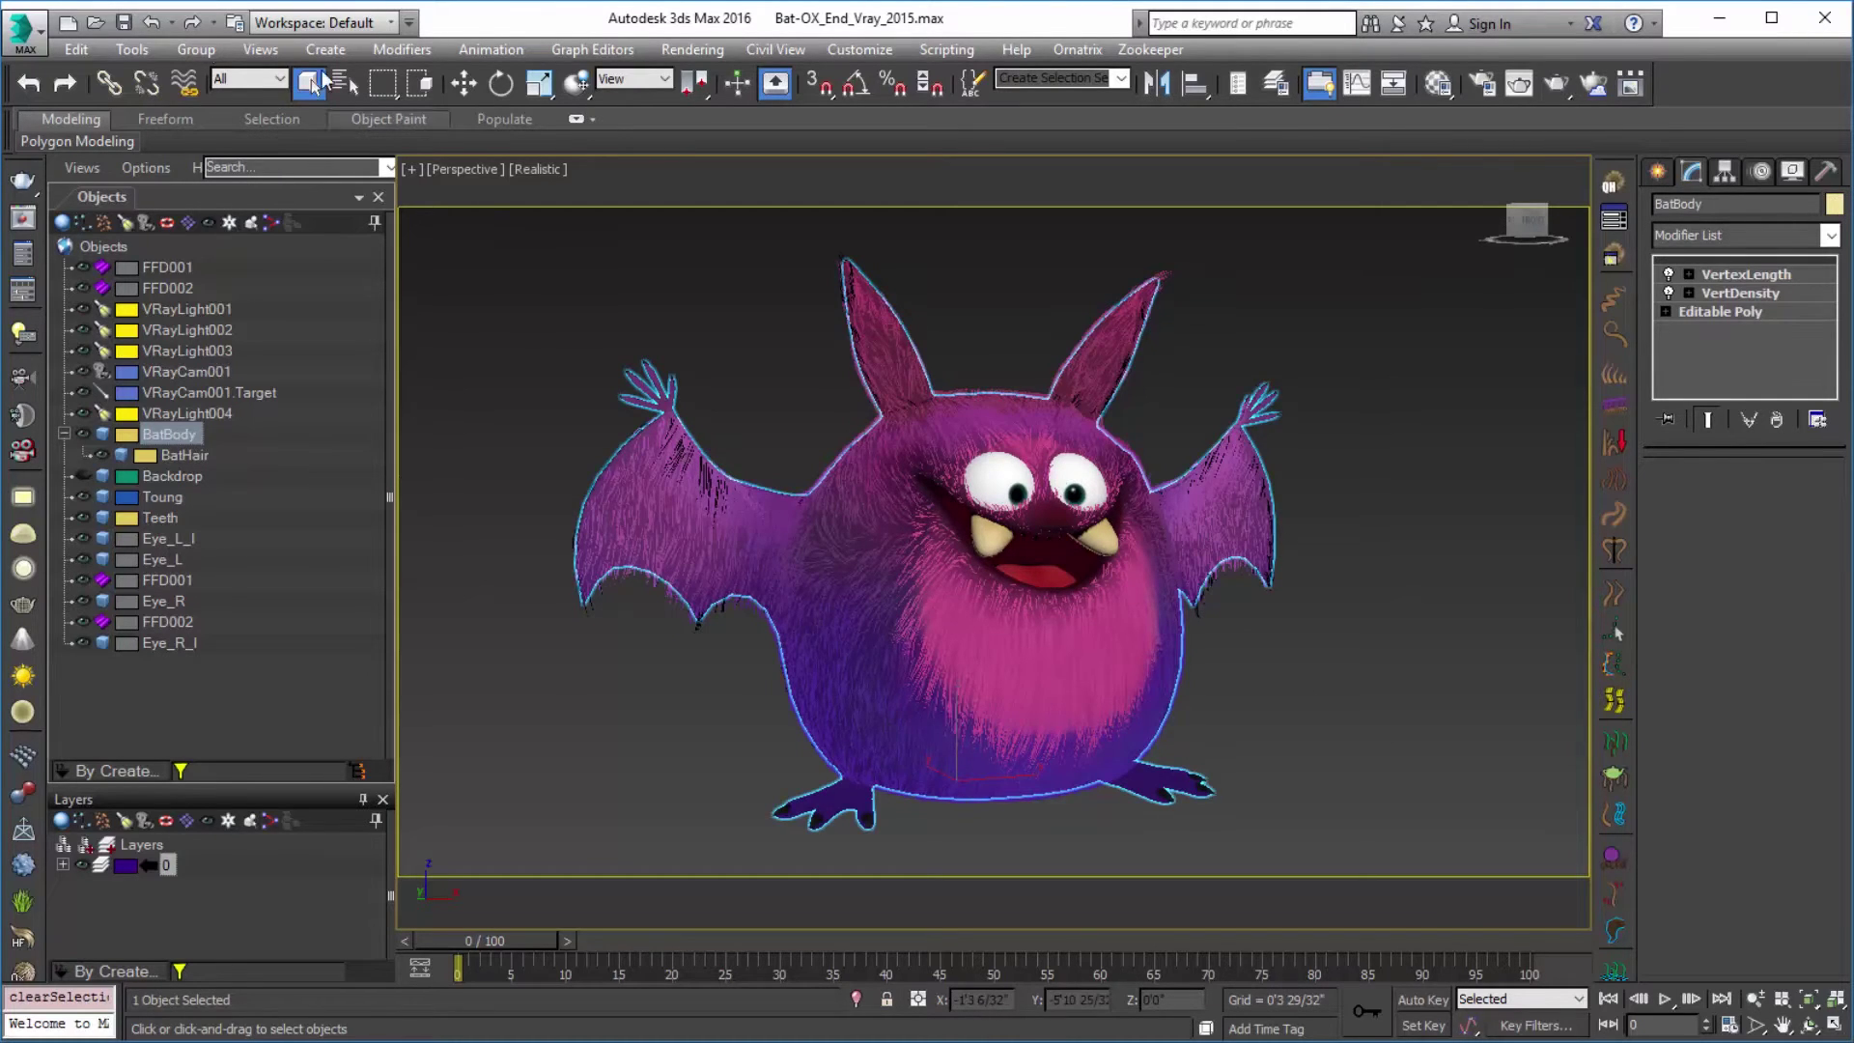
pyautogui.click(120, 44)
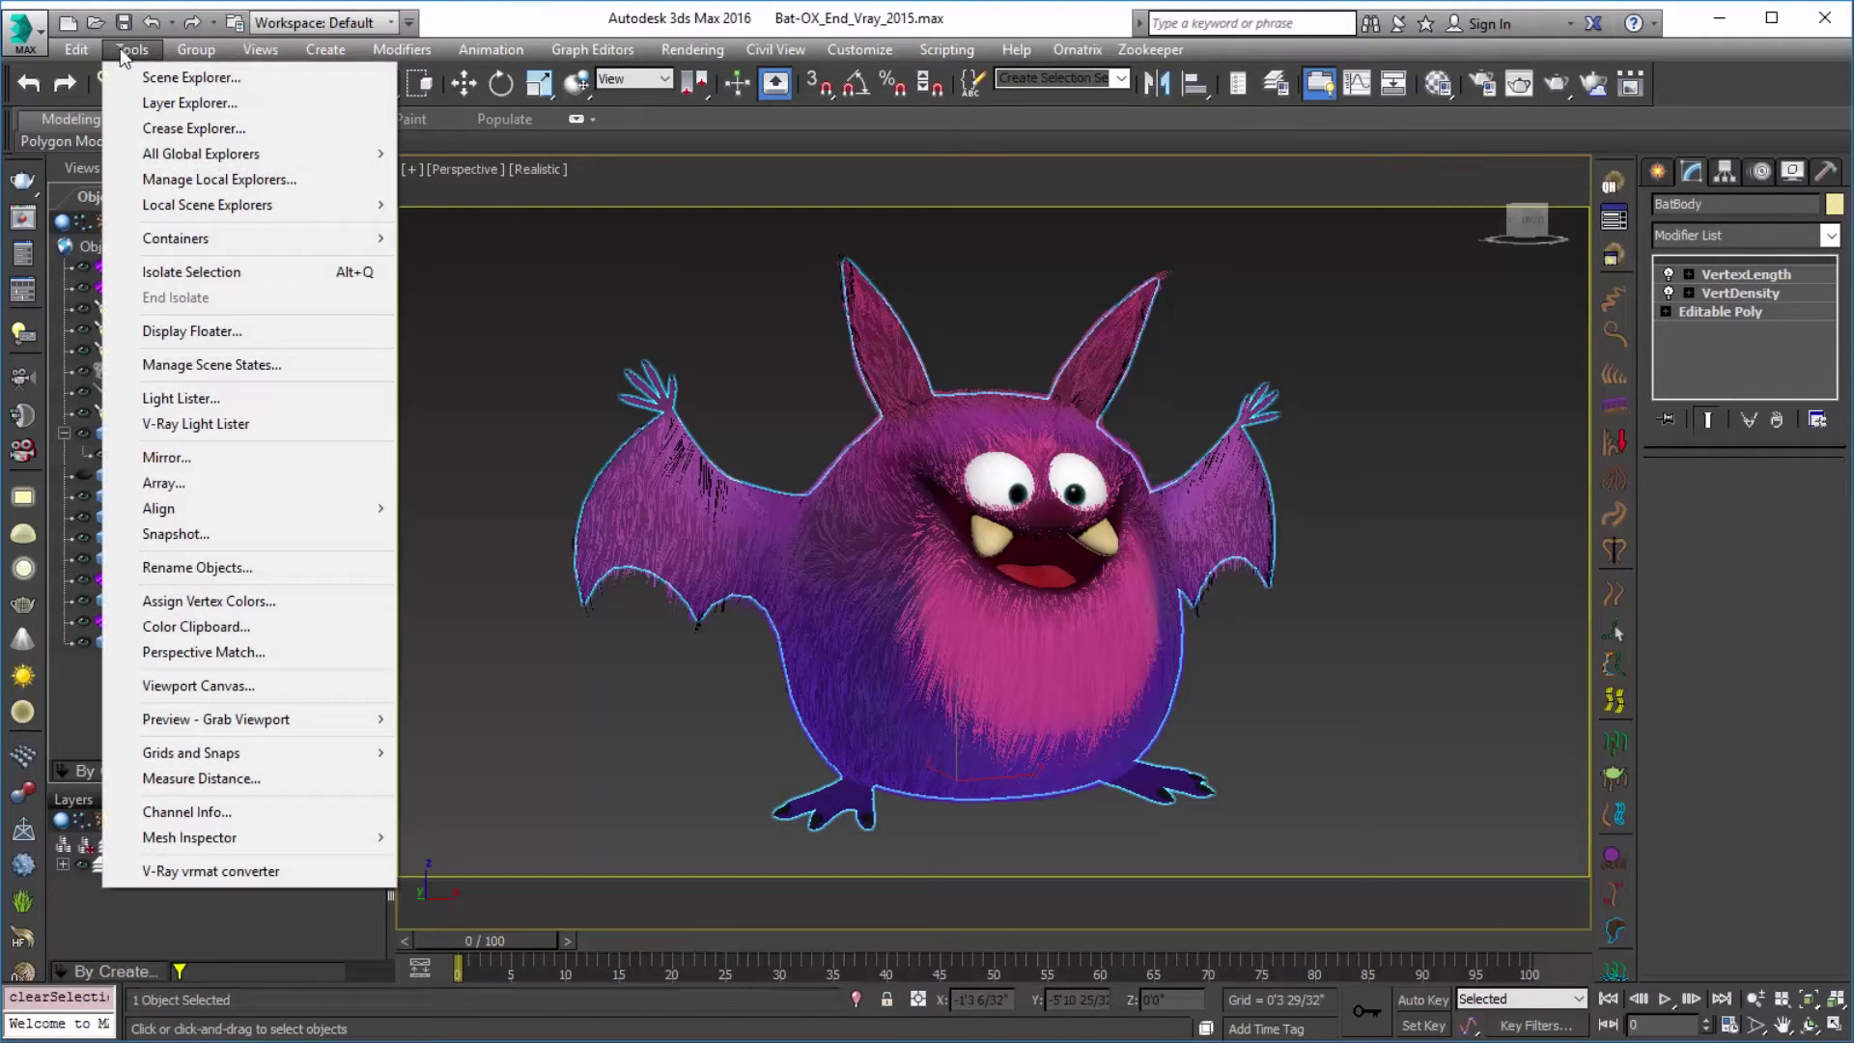
pyautogui.click(176, 533)
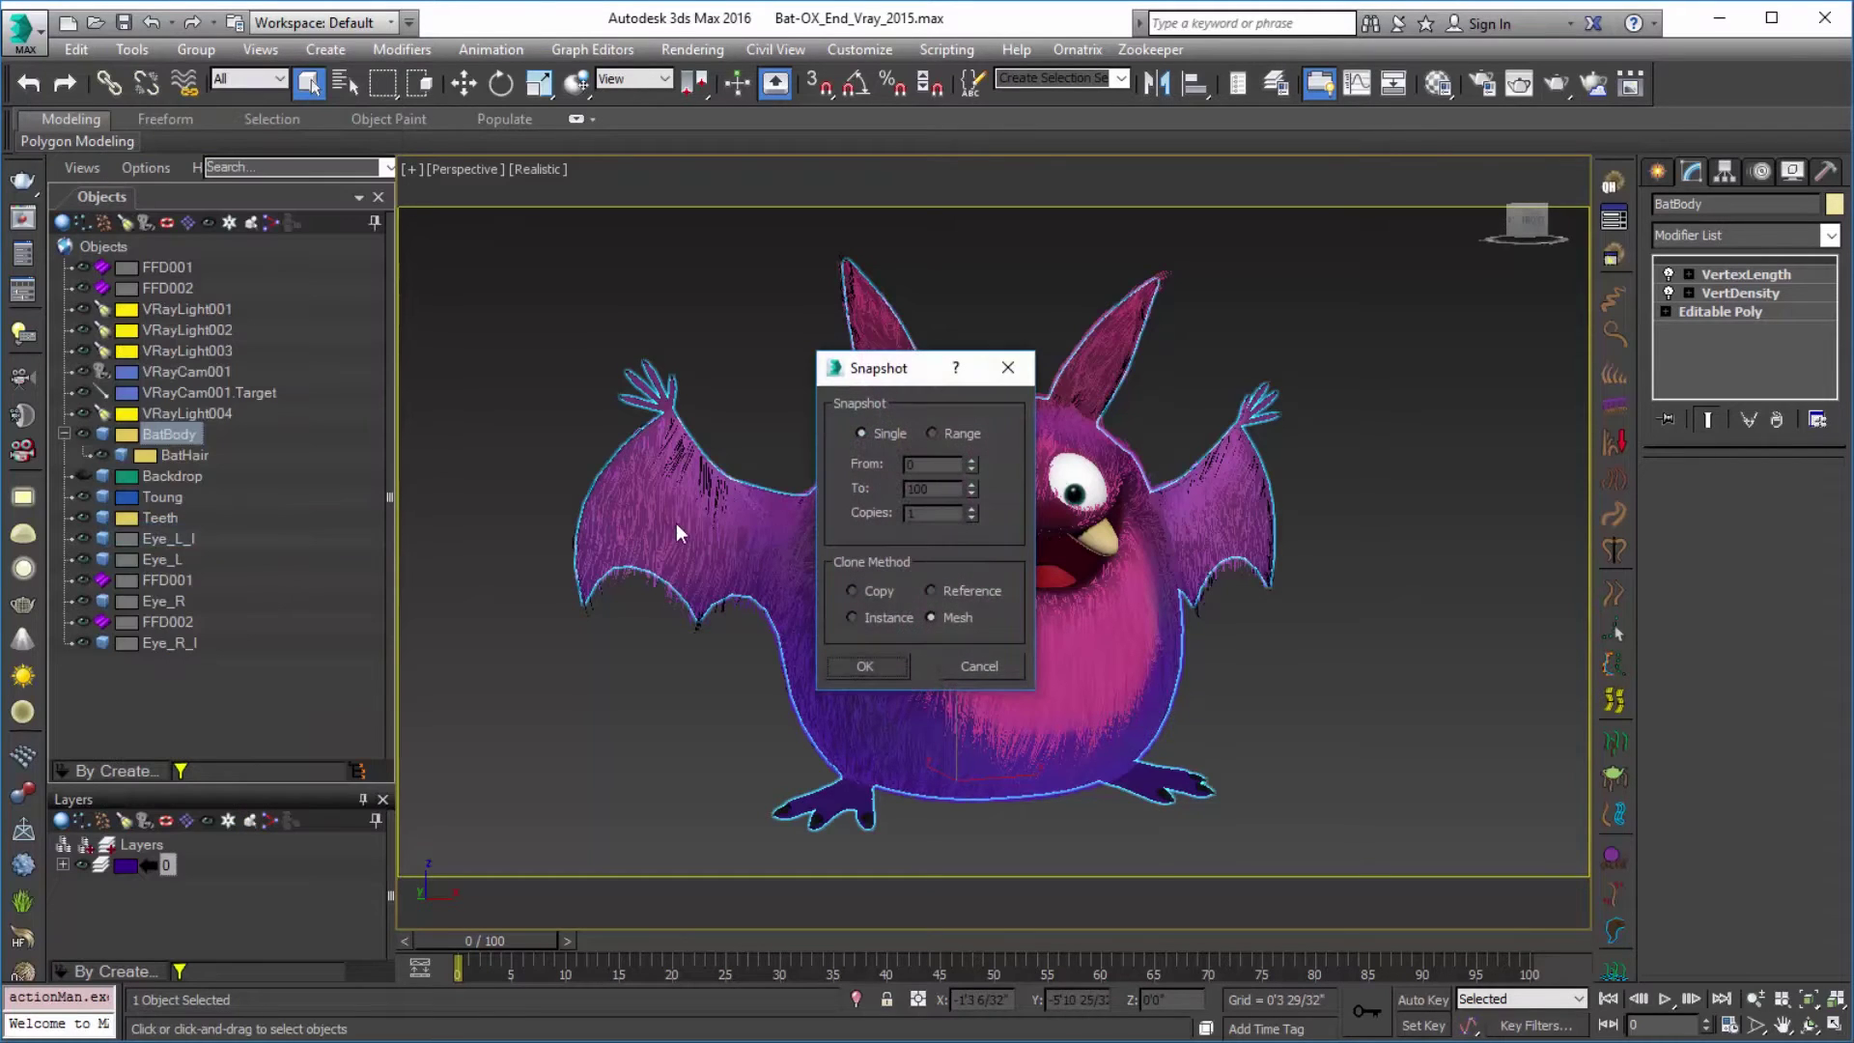
pyautogui.click(862, 668)
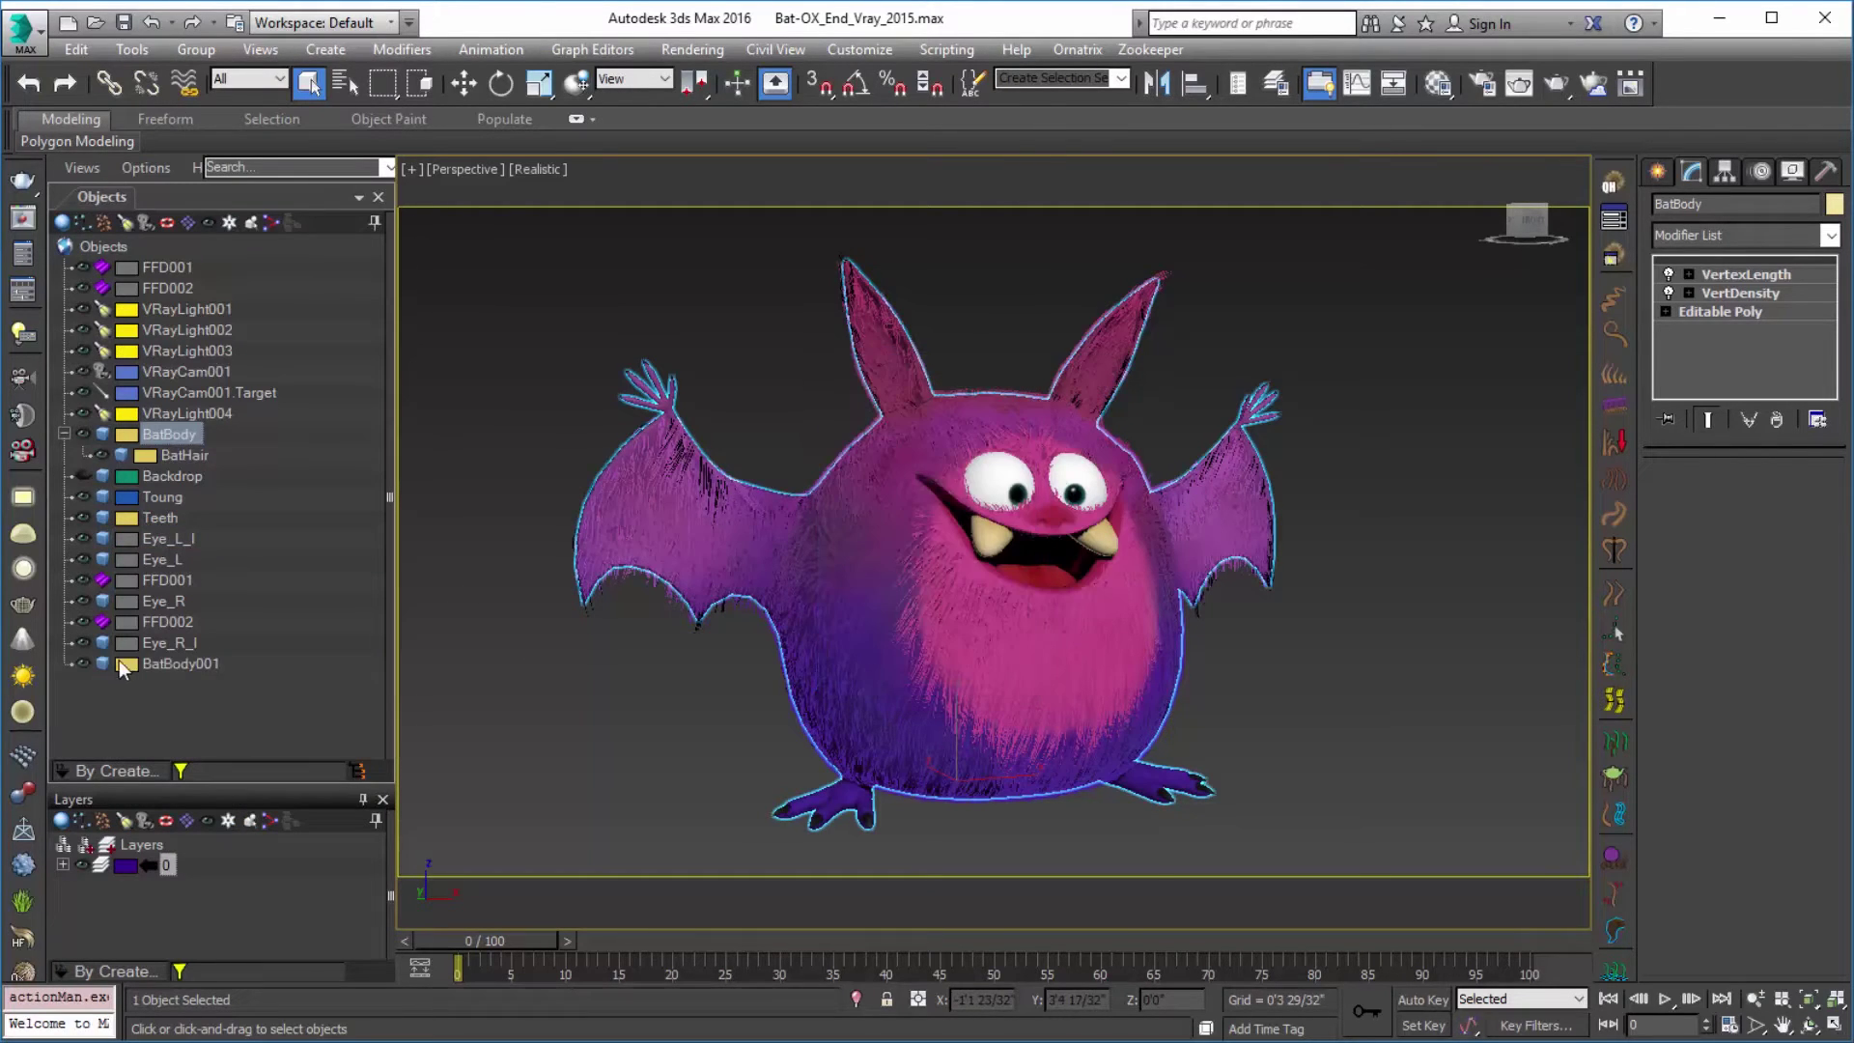
# Step: Rename the snapshot copy of the body to BatBodyBake
pyautogui.click(193, 663)
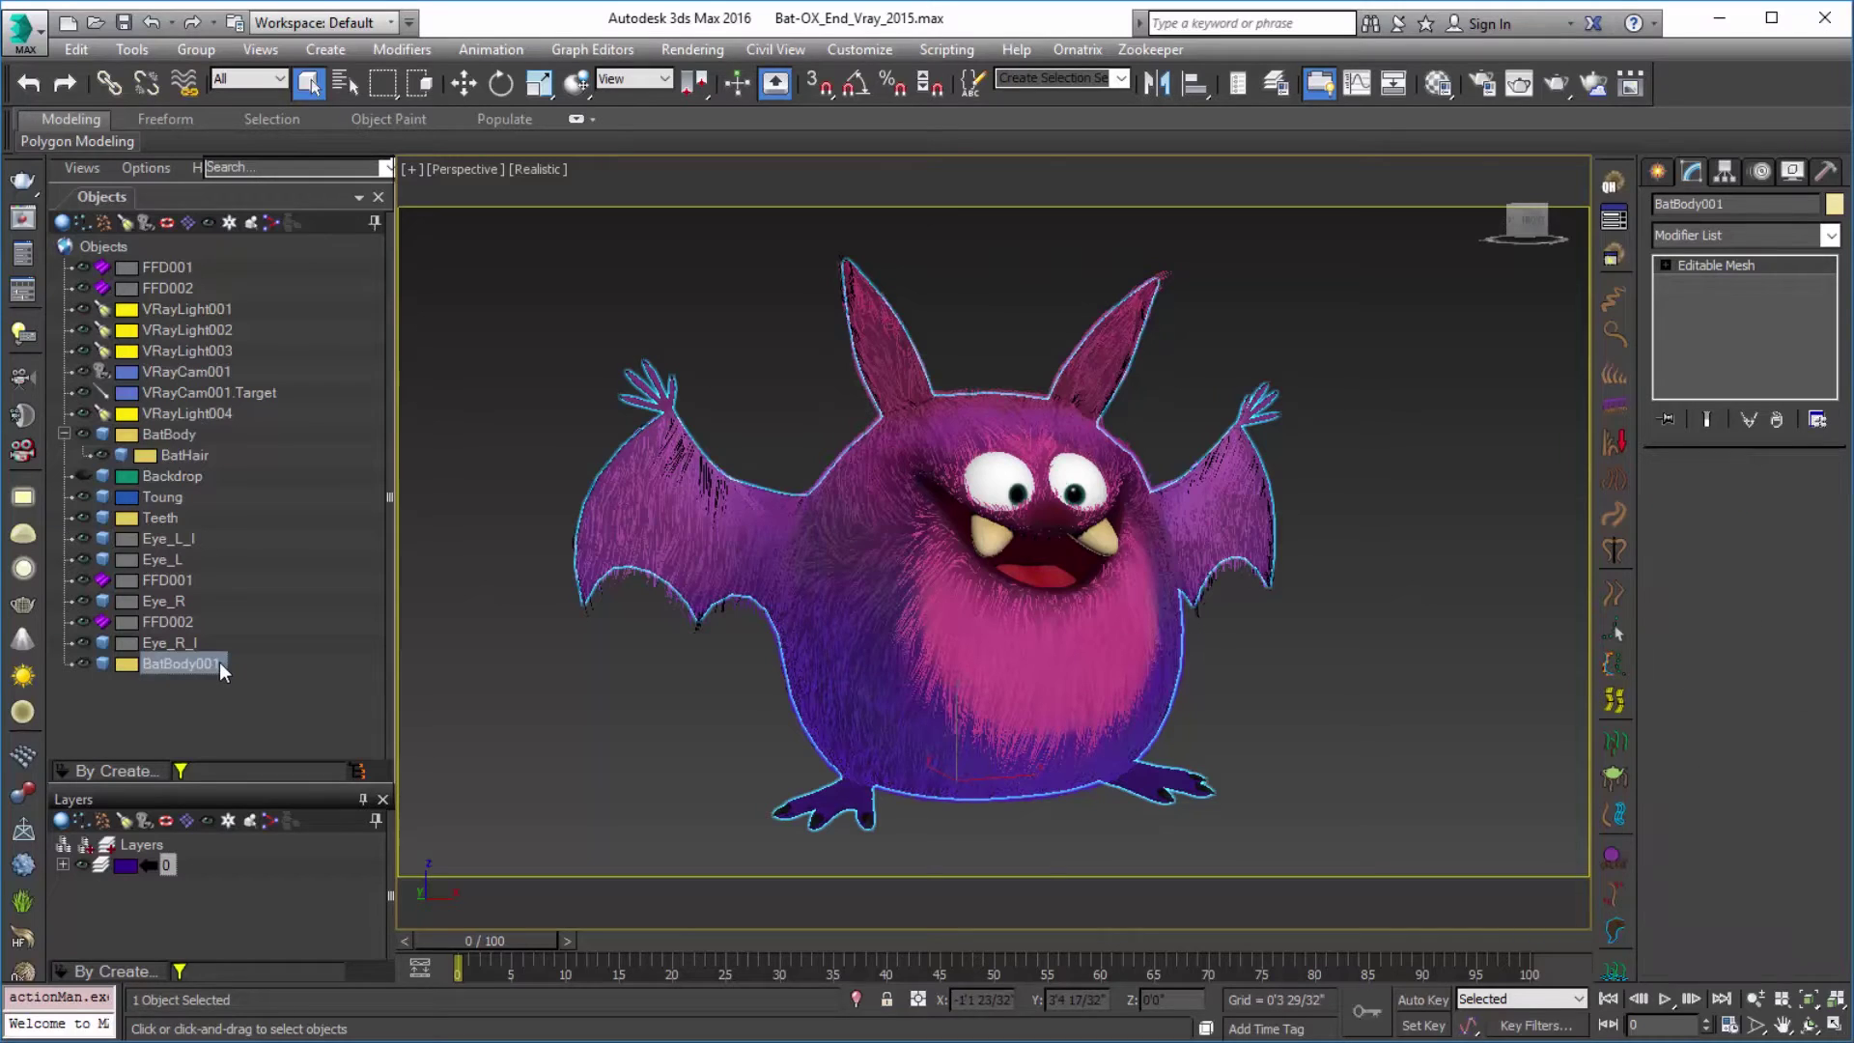
pyautogui.click(218, 662)
pyautogui.moveTo(198, 664); pyautogui.dragTo(283, 675)
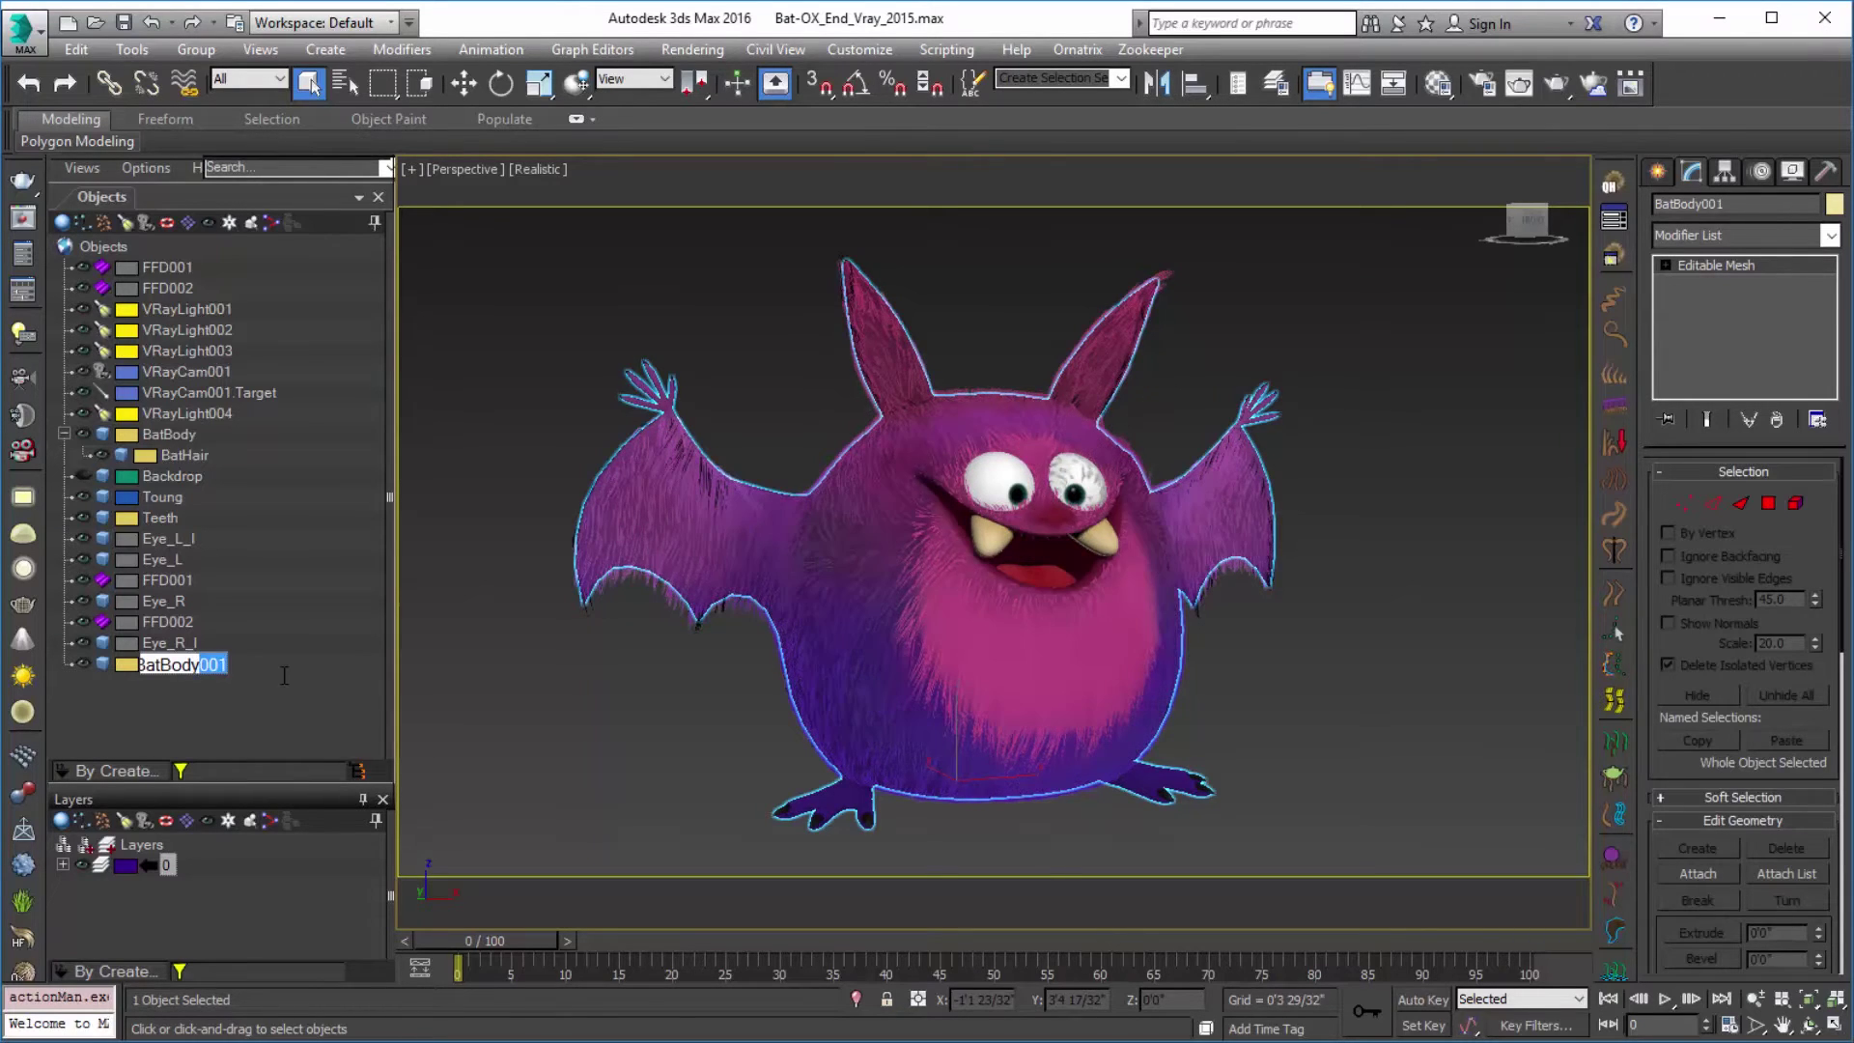
pyautogui.write('Bake')
pyautogui.press('Return')
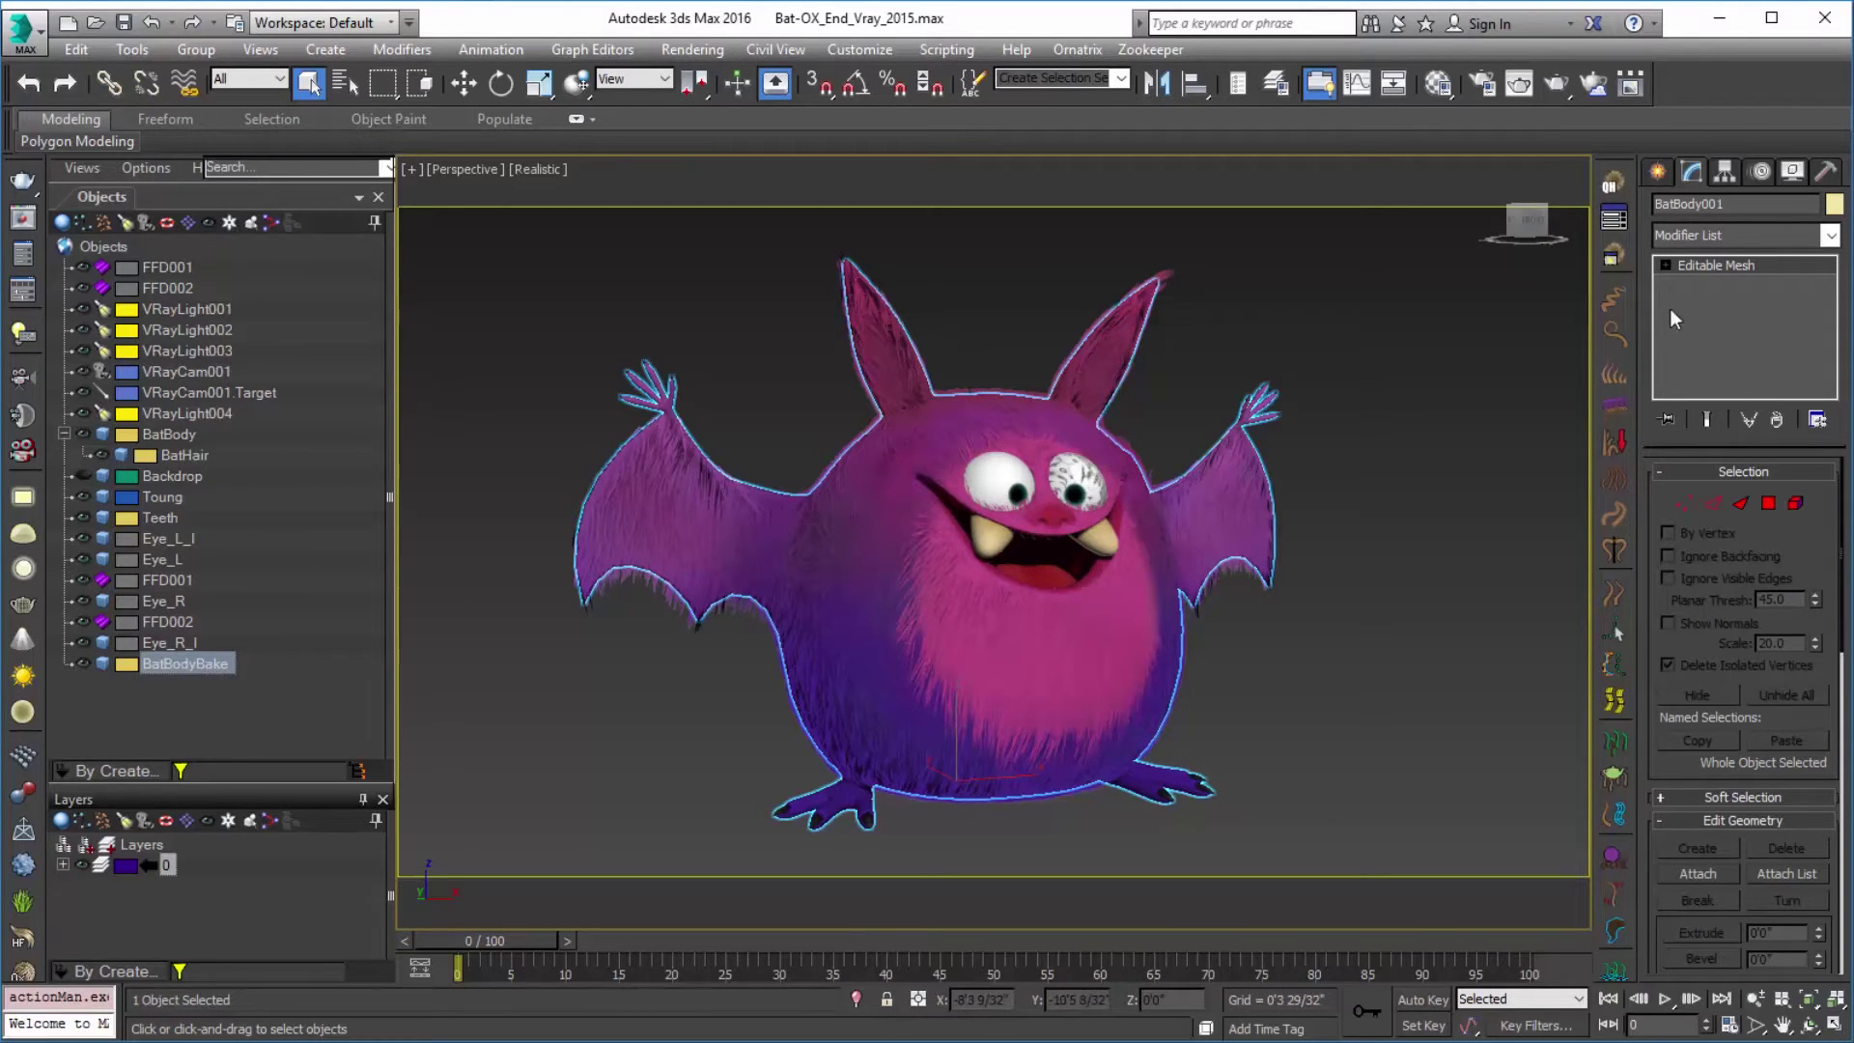
# Step: Add a Projection modifier to BatBodyBake
pyautogui.click(1738, 236)
pyautogui.press('p')
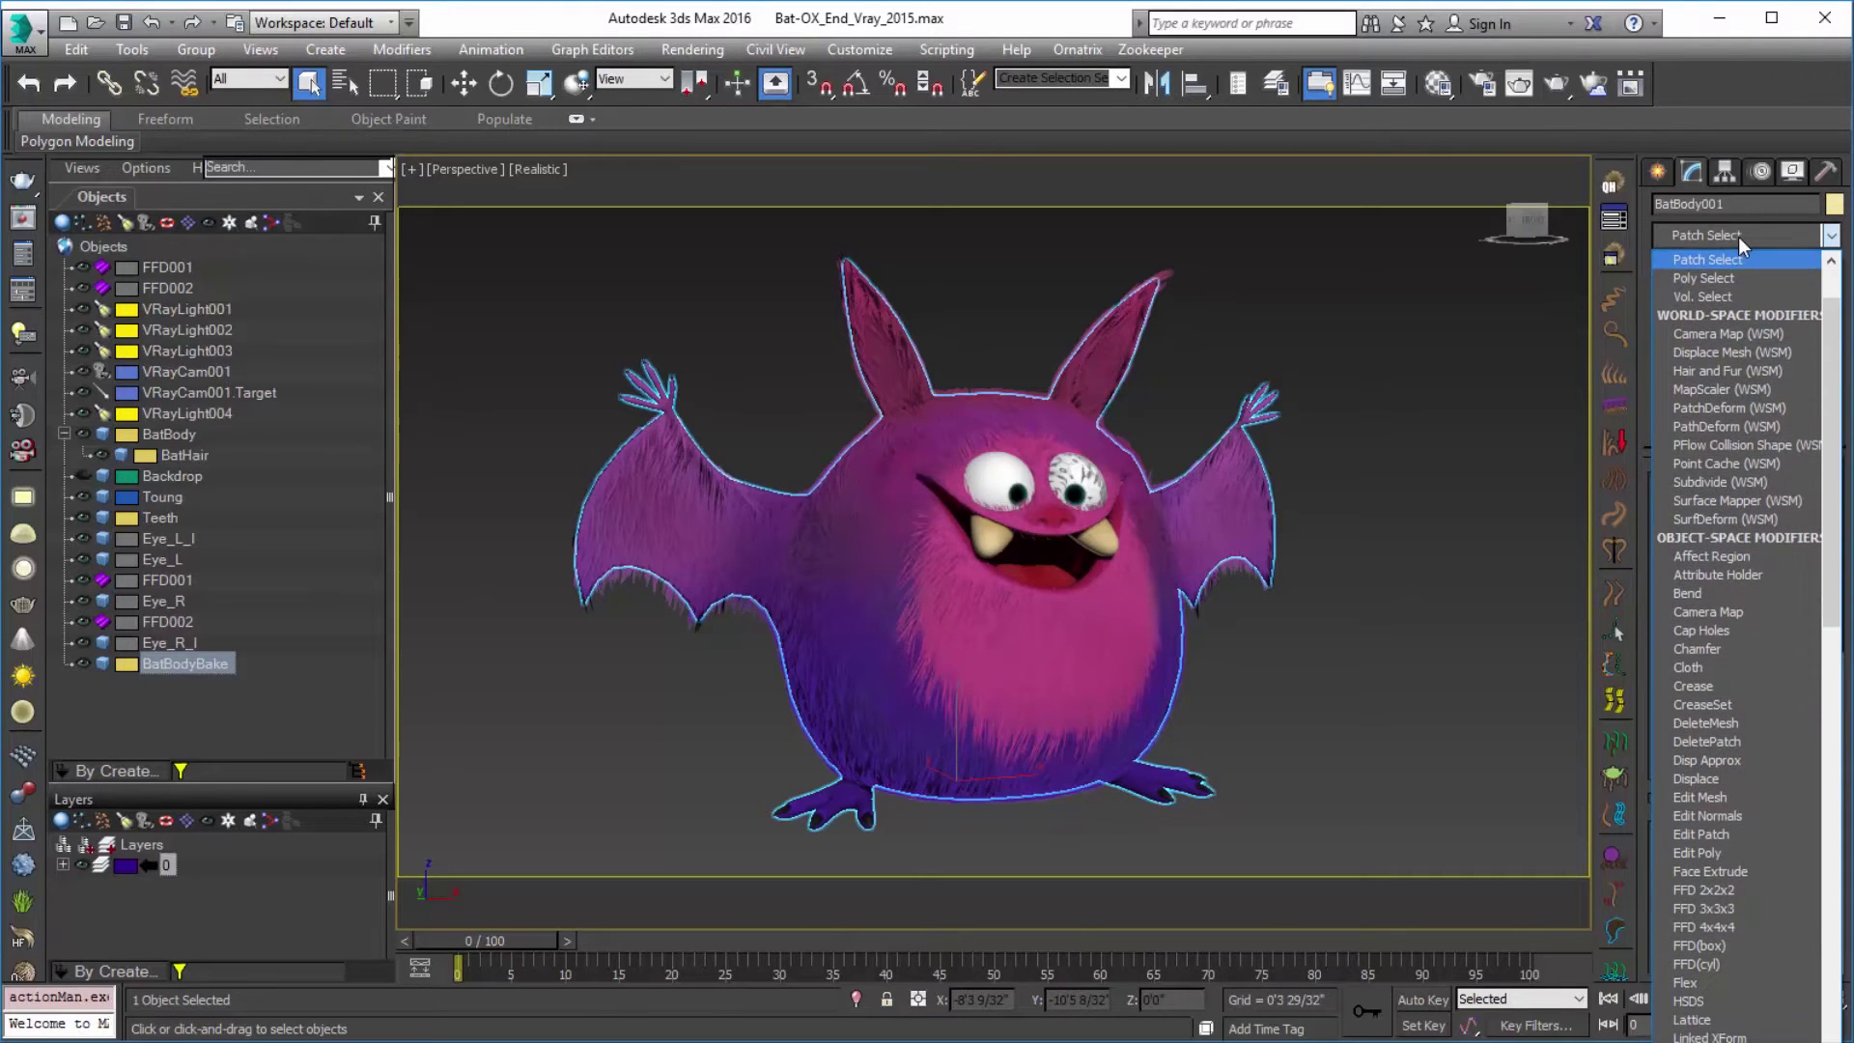
pyautogui.press('r')
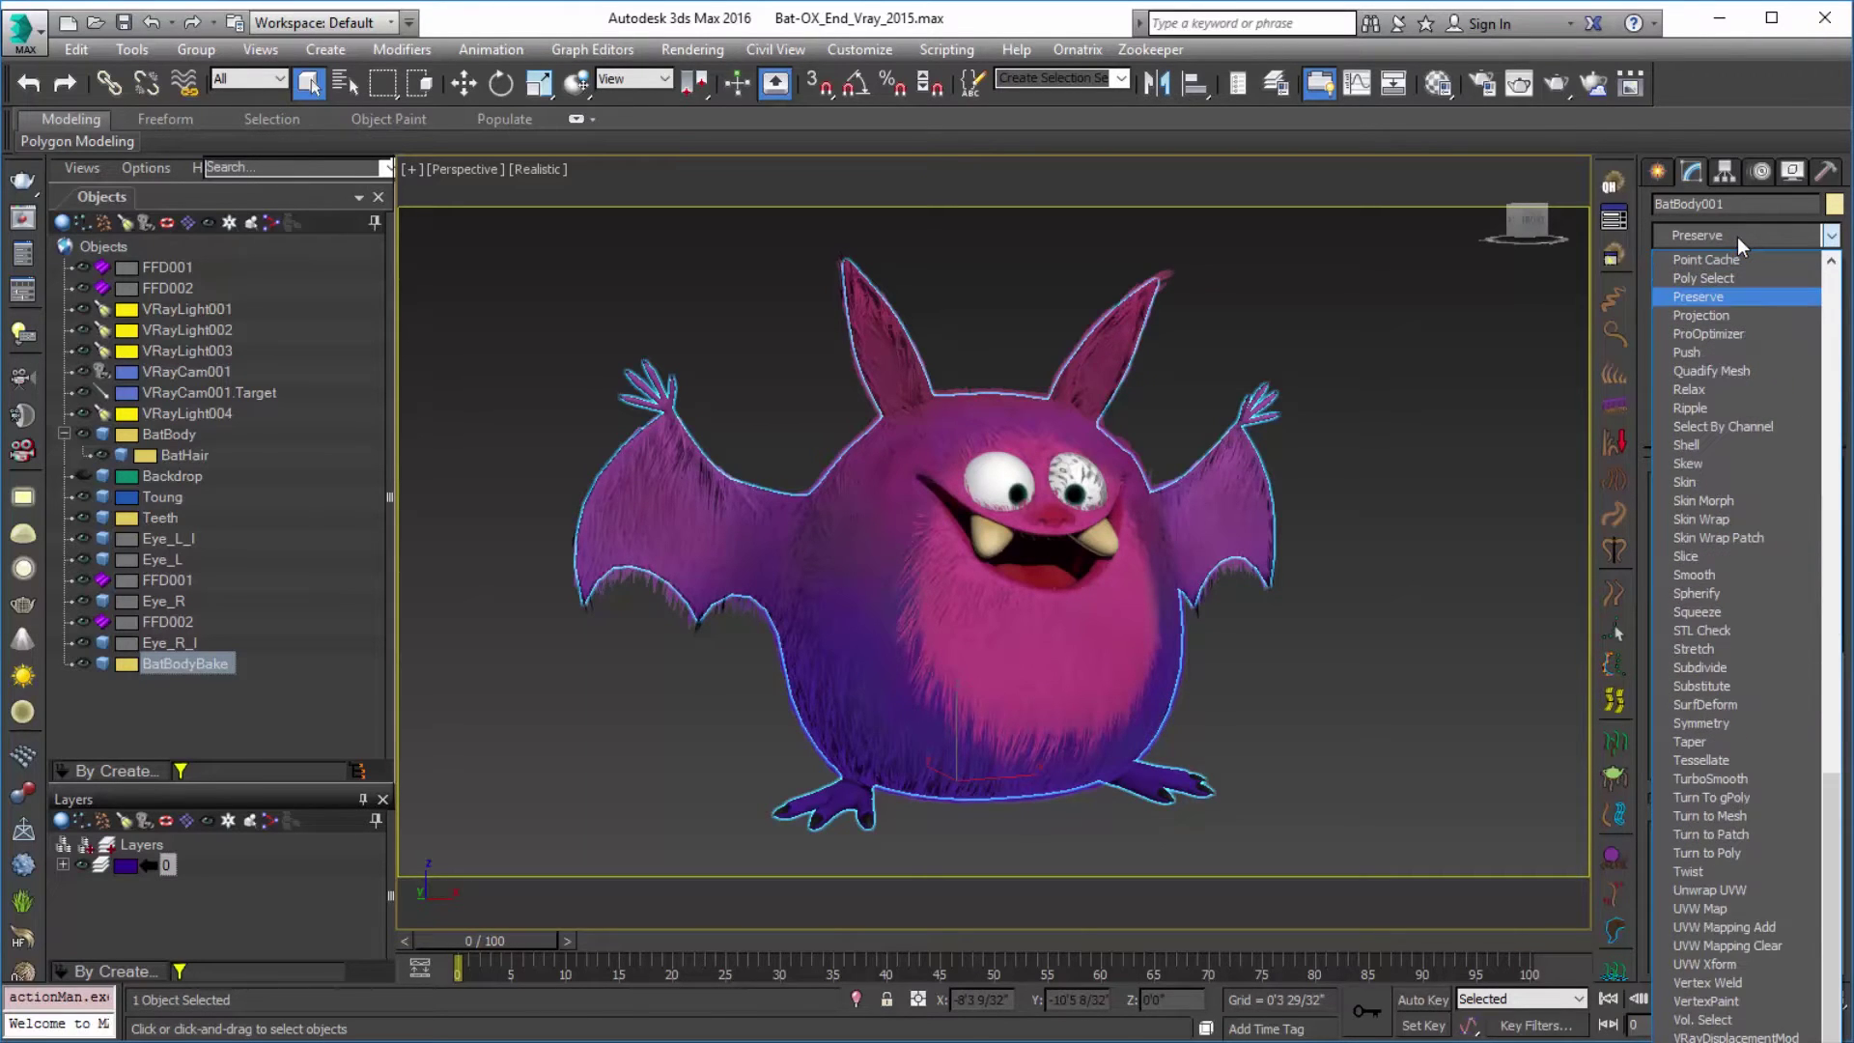
pyautogui.click(1742, 315)
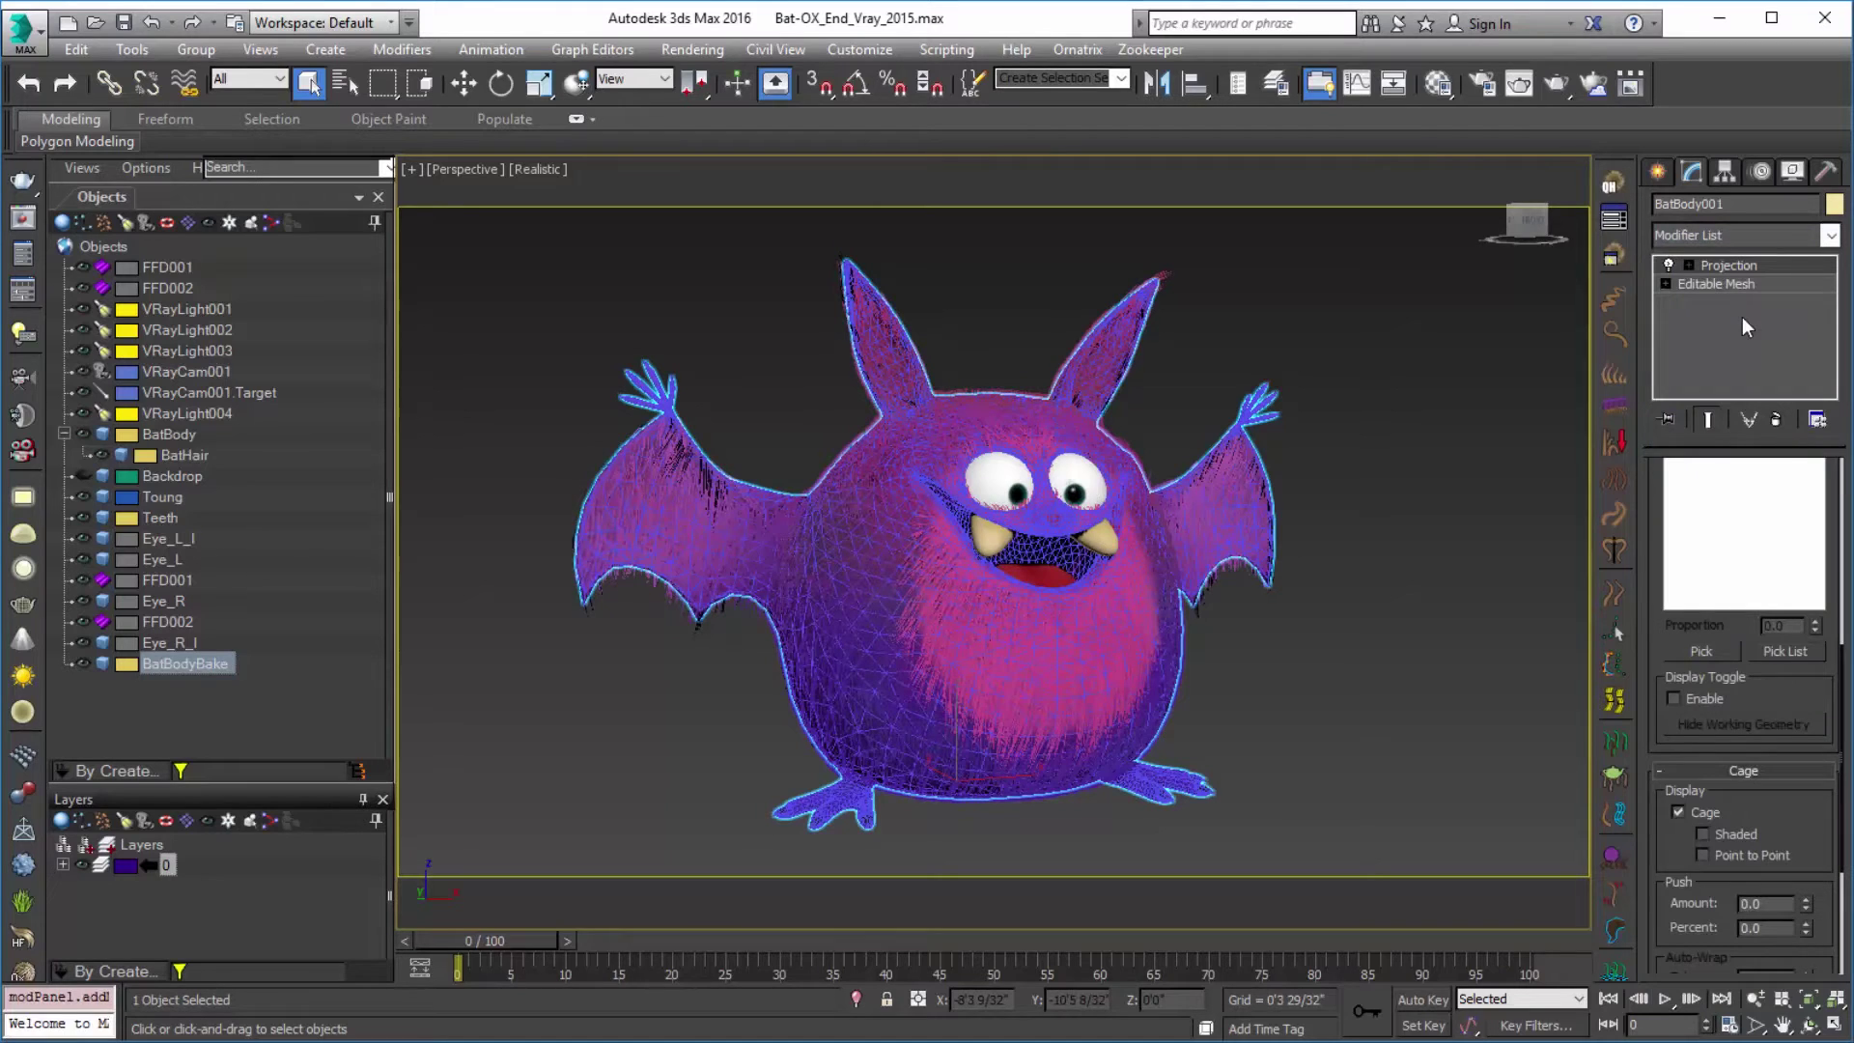
# Step: Push the projection cage outward by about 0.79 and pick BatHair as the reference geometry
pyautogui.scroll(-4, 1706, 802)
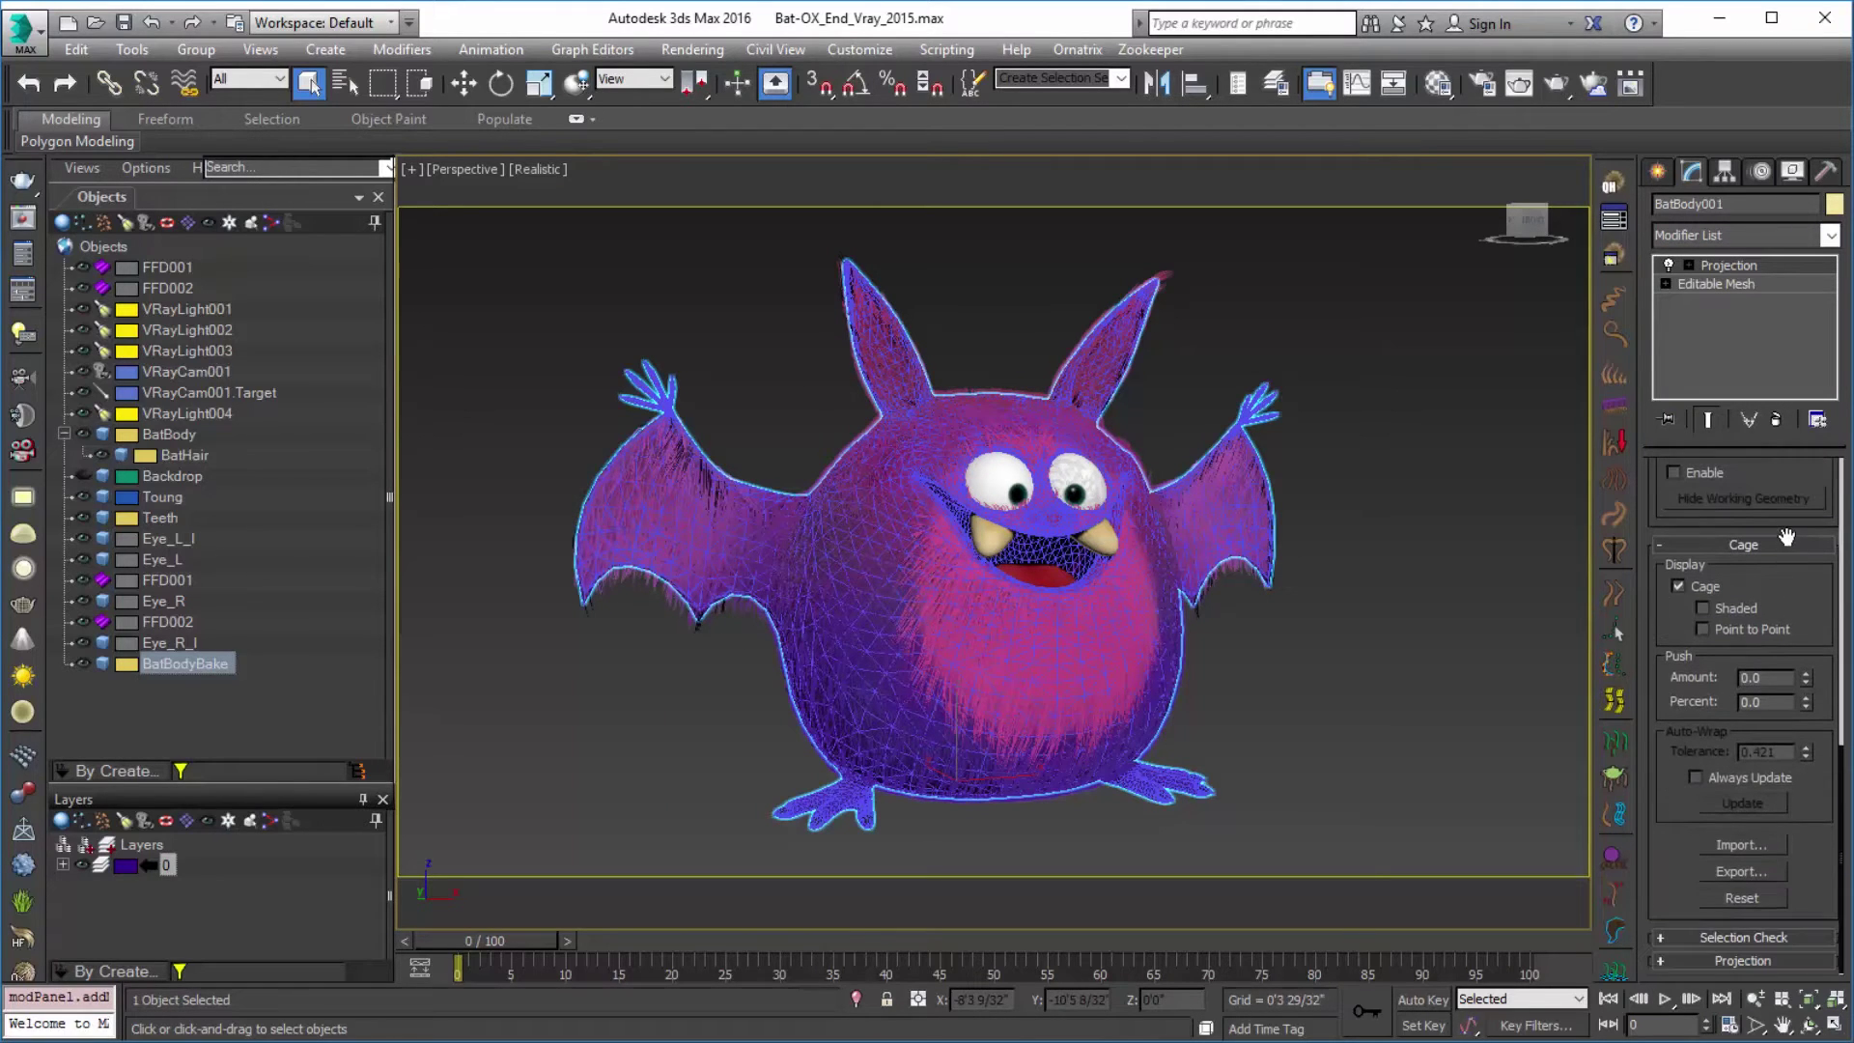
pyautogui.moveTo(1807, 682); pyautogui.dragTo(1806, 585)
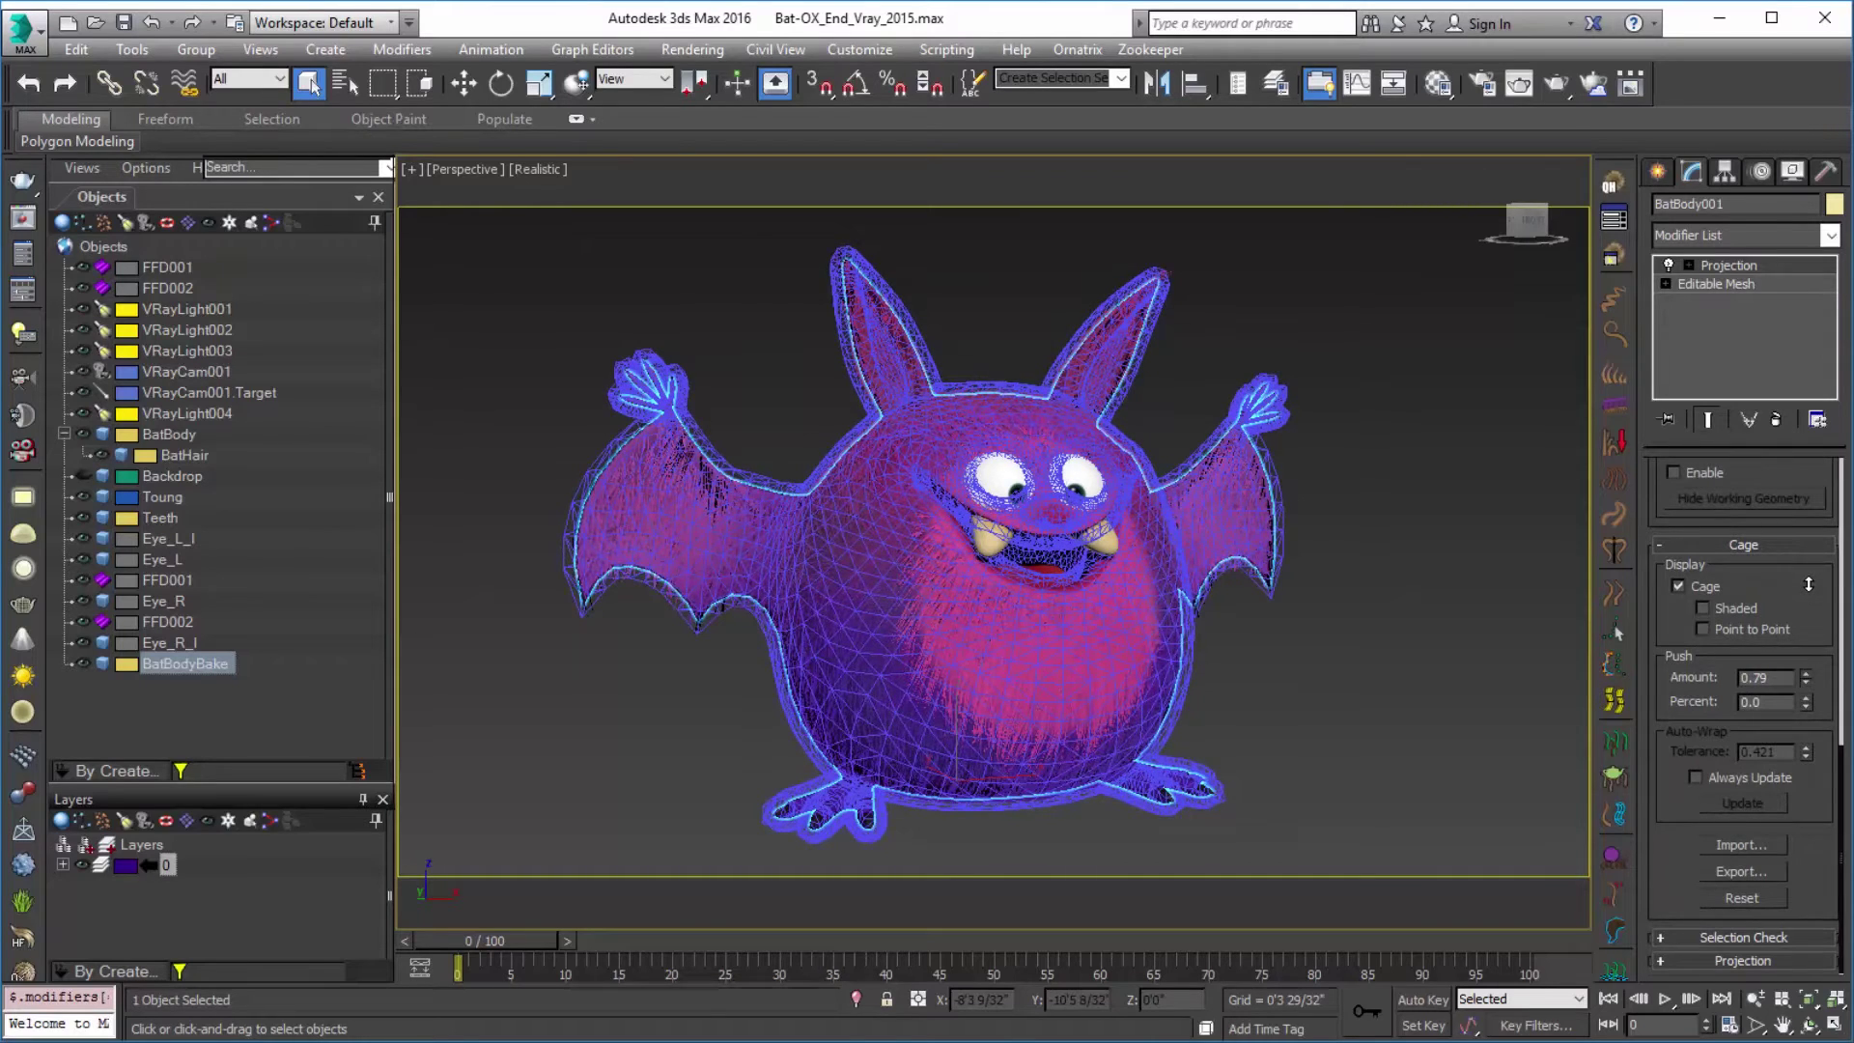
pyautogui.rightClick(1807, 585)
pyautogui.scroll(6, 1783, 822)
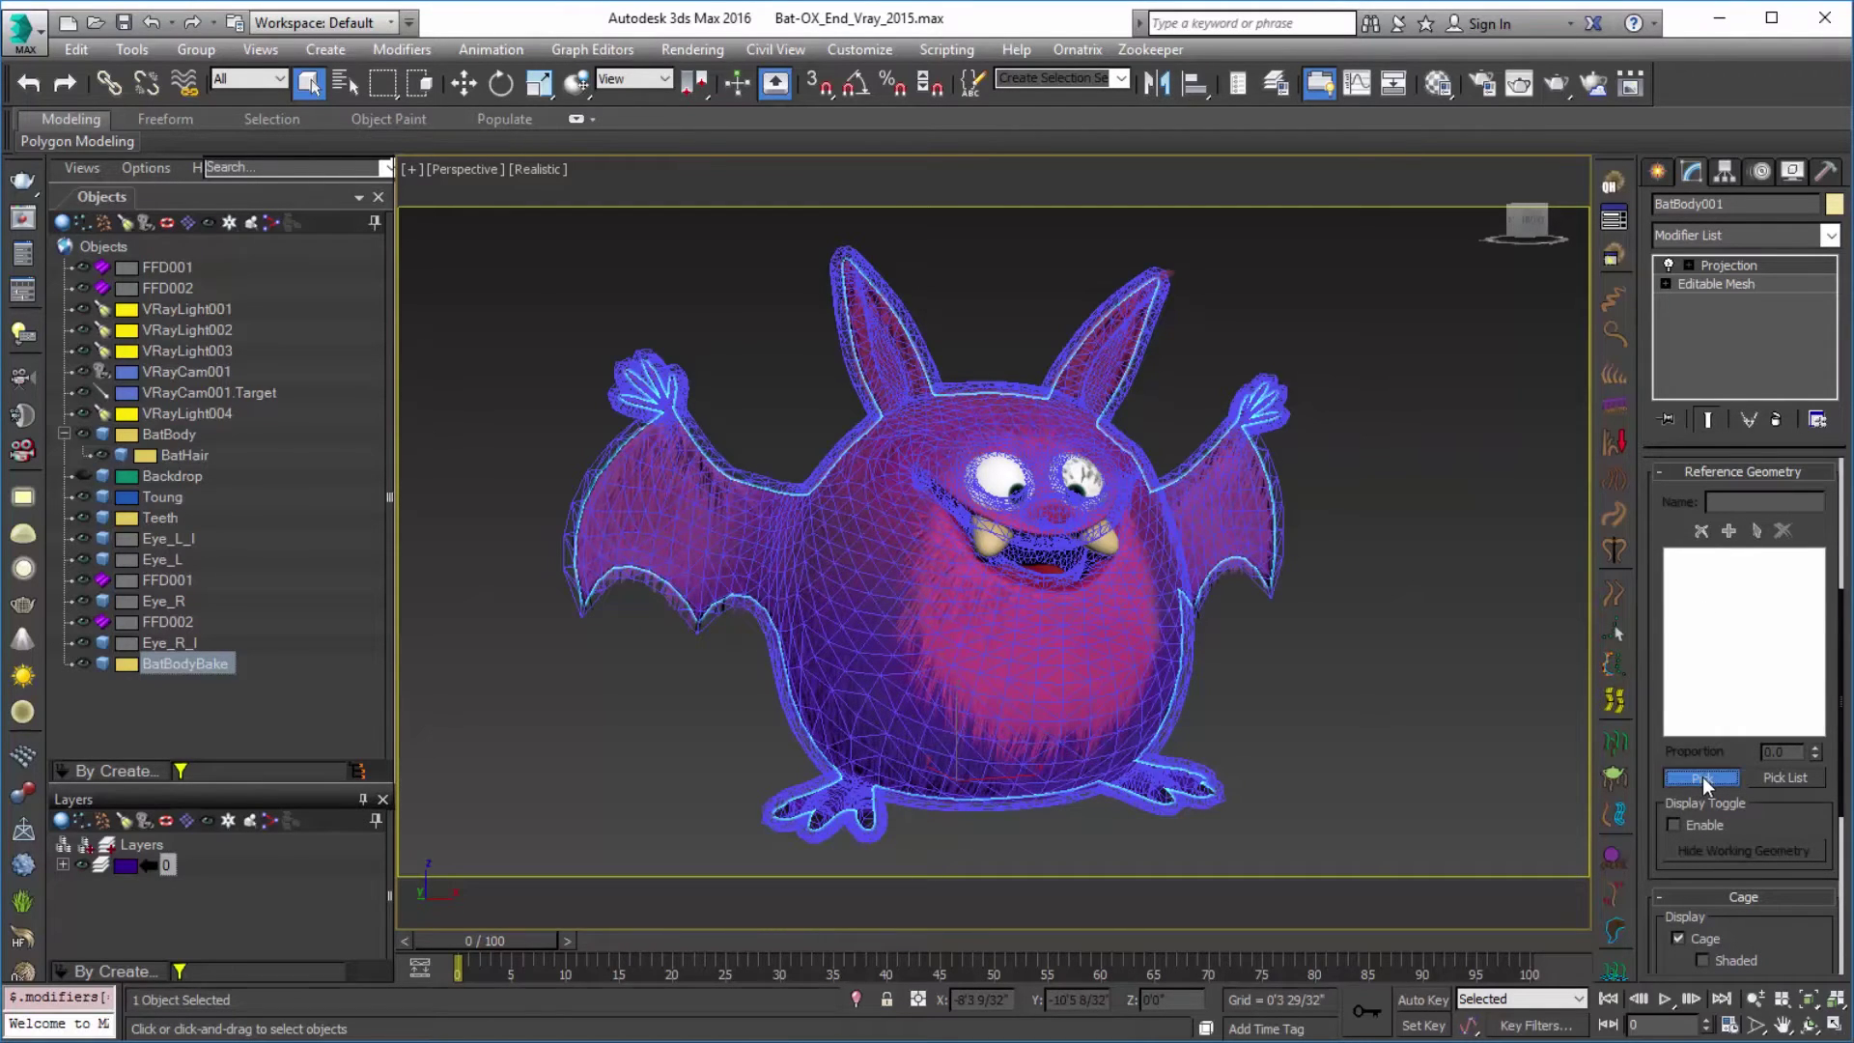
pyautogui.click(1001, 656)
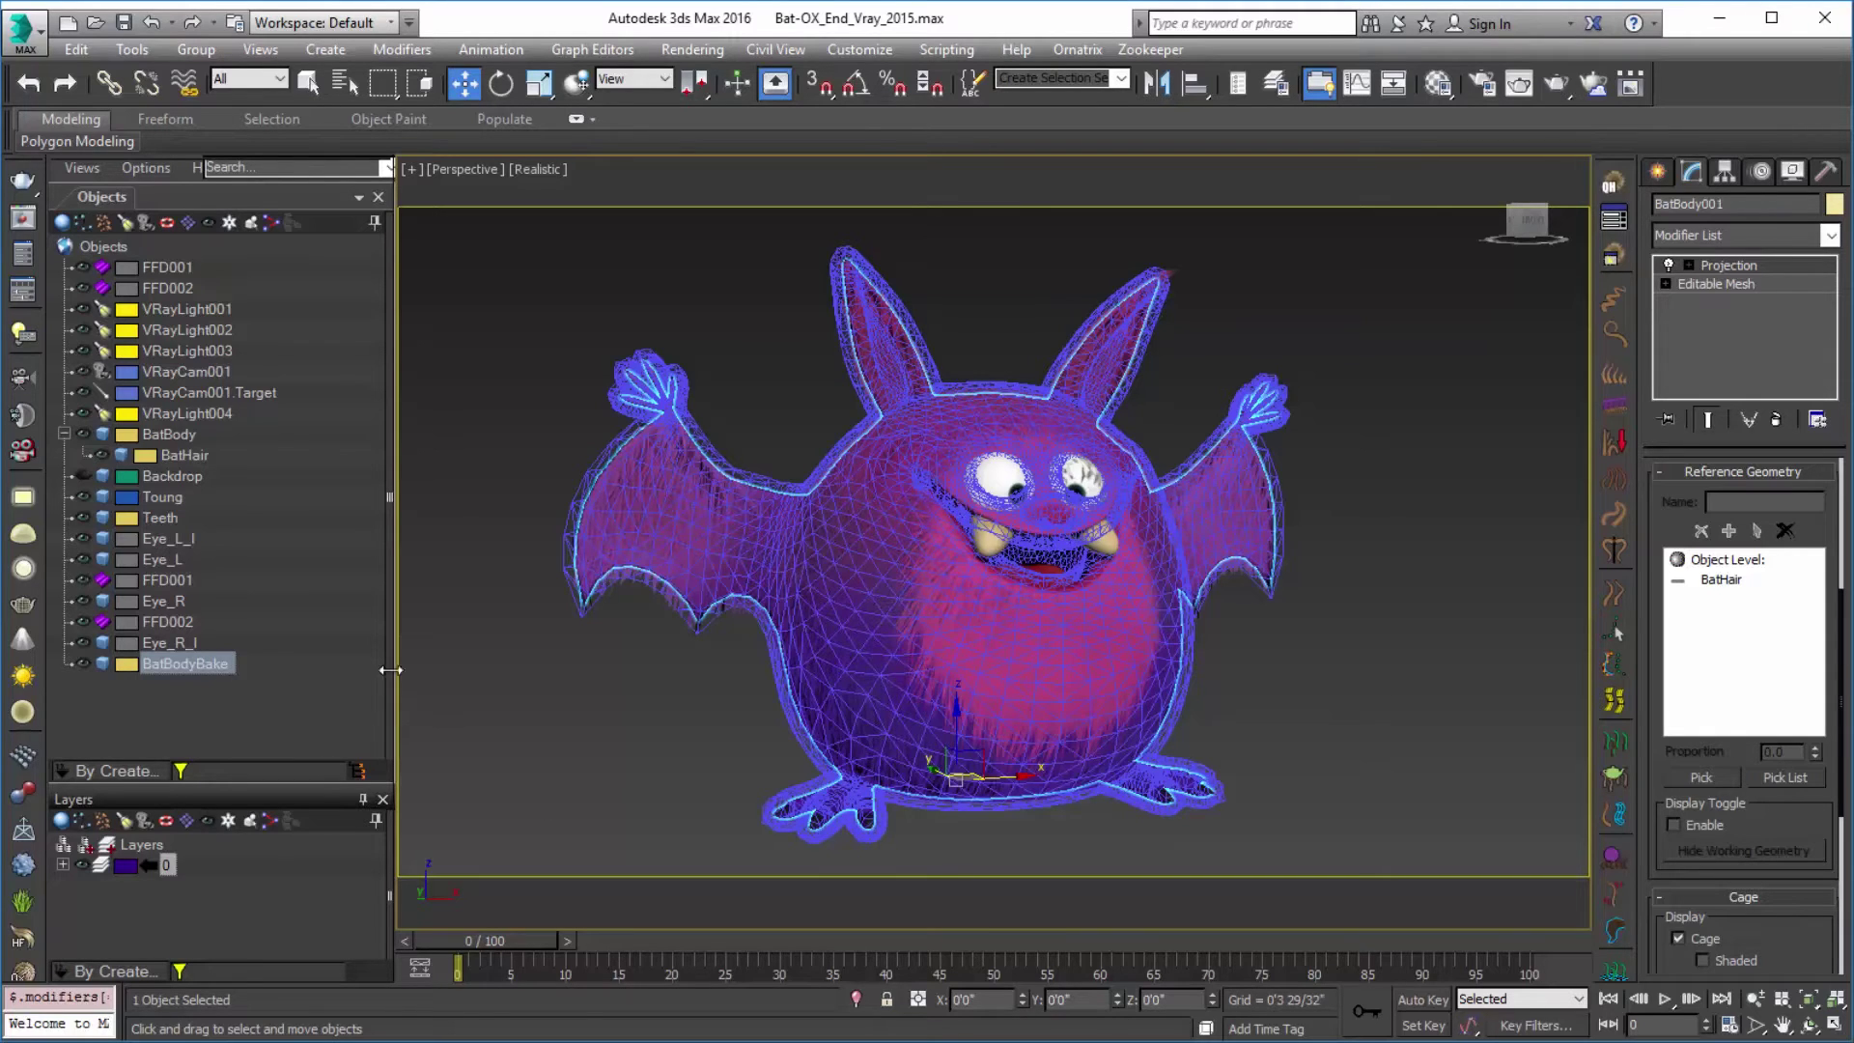
# Step: Open Render To Texture for BatBodyBake and enable projection mapping with its Projection modifier
pyautogui.press('0')
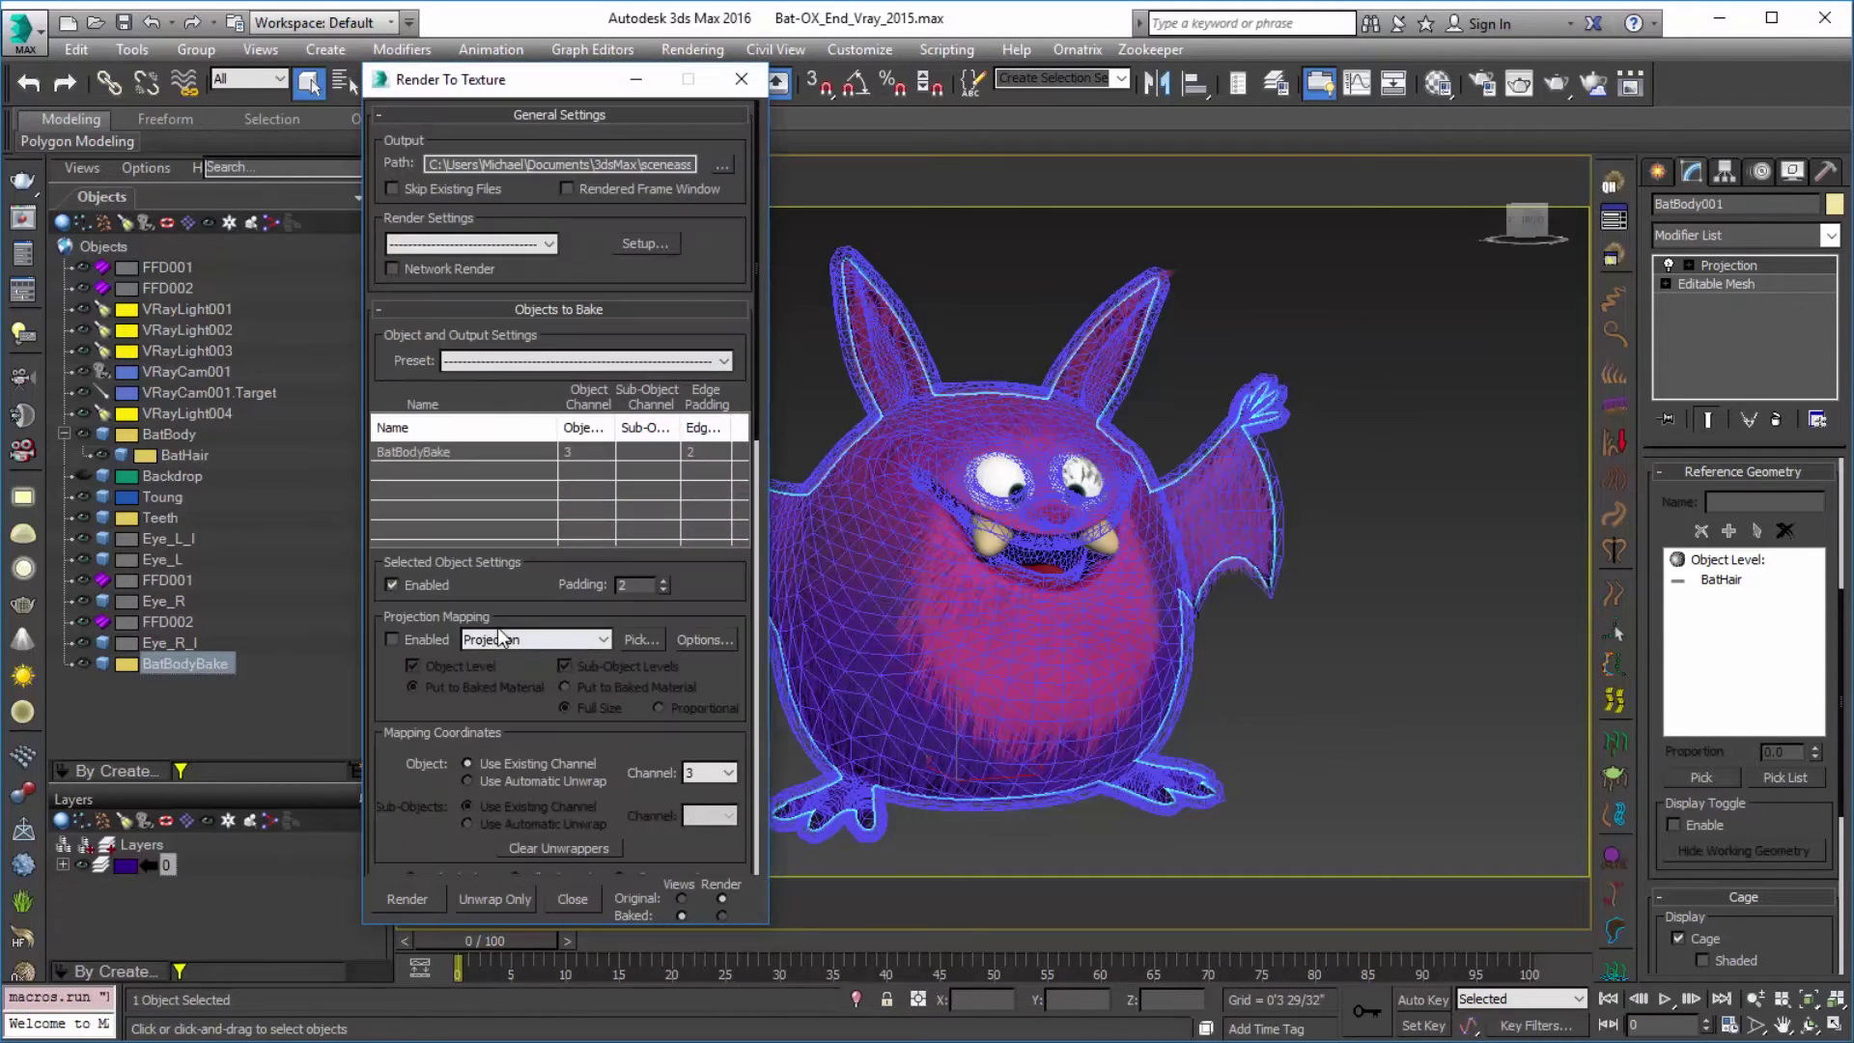
pyautogui.moveTo(528, 87); pyautogui.dragTo(556, 85)
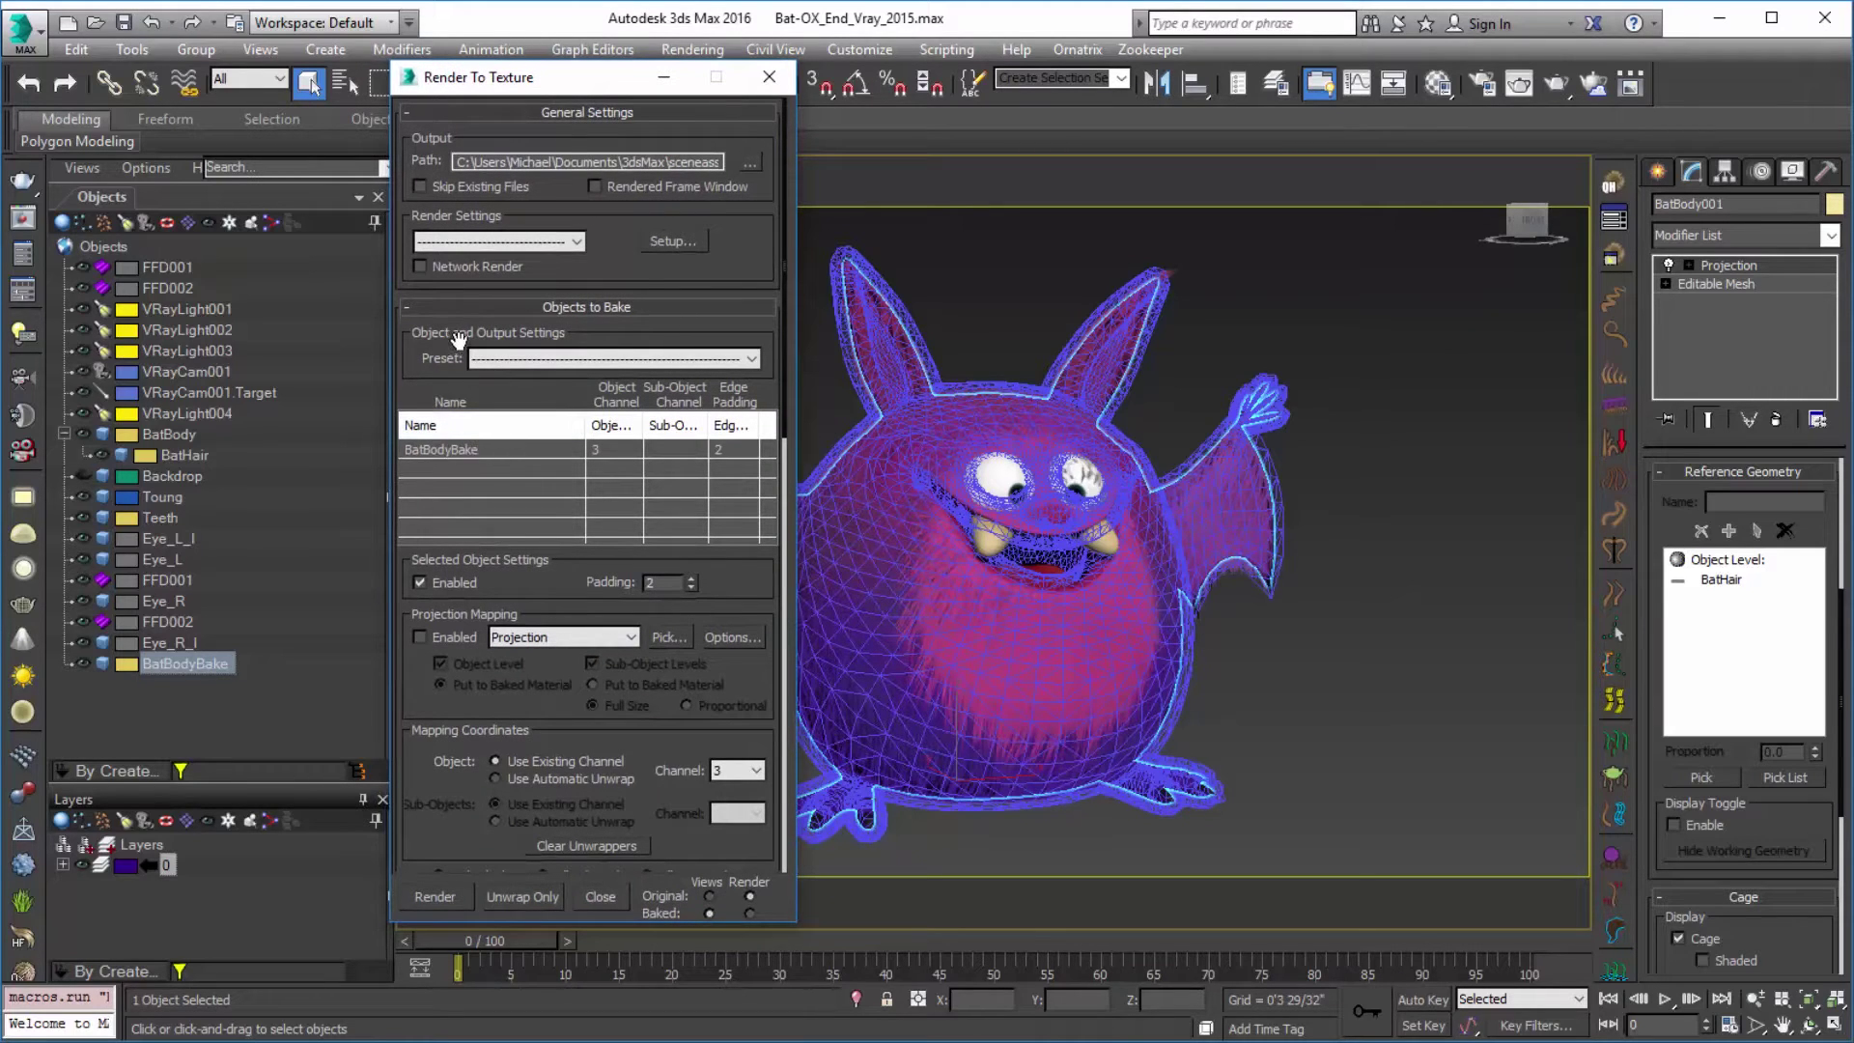
pyautogui.scroll(-4, 462, 348)
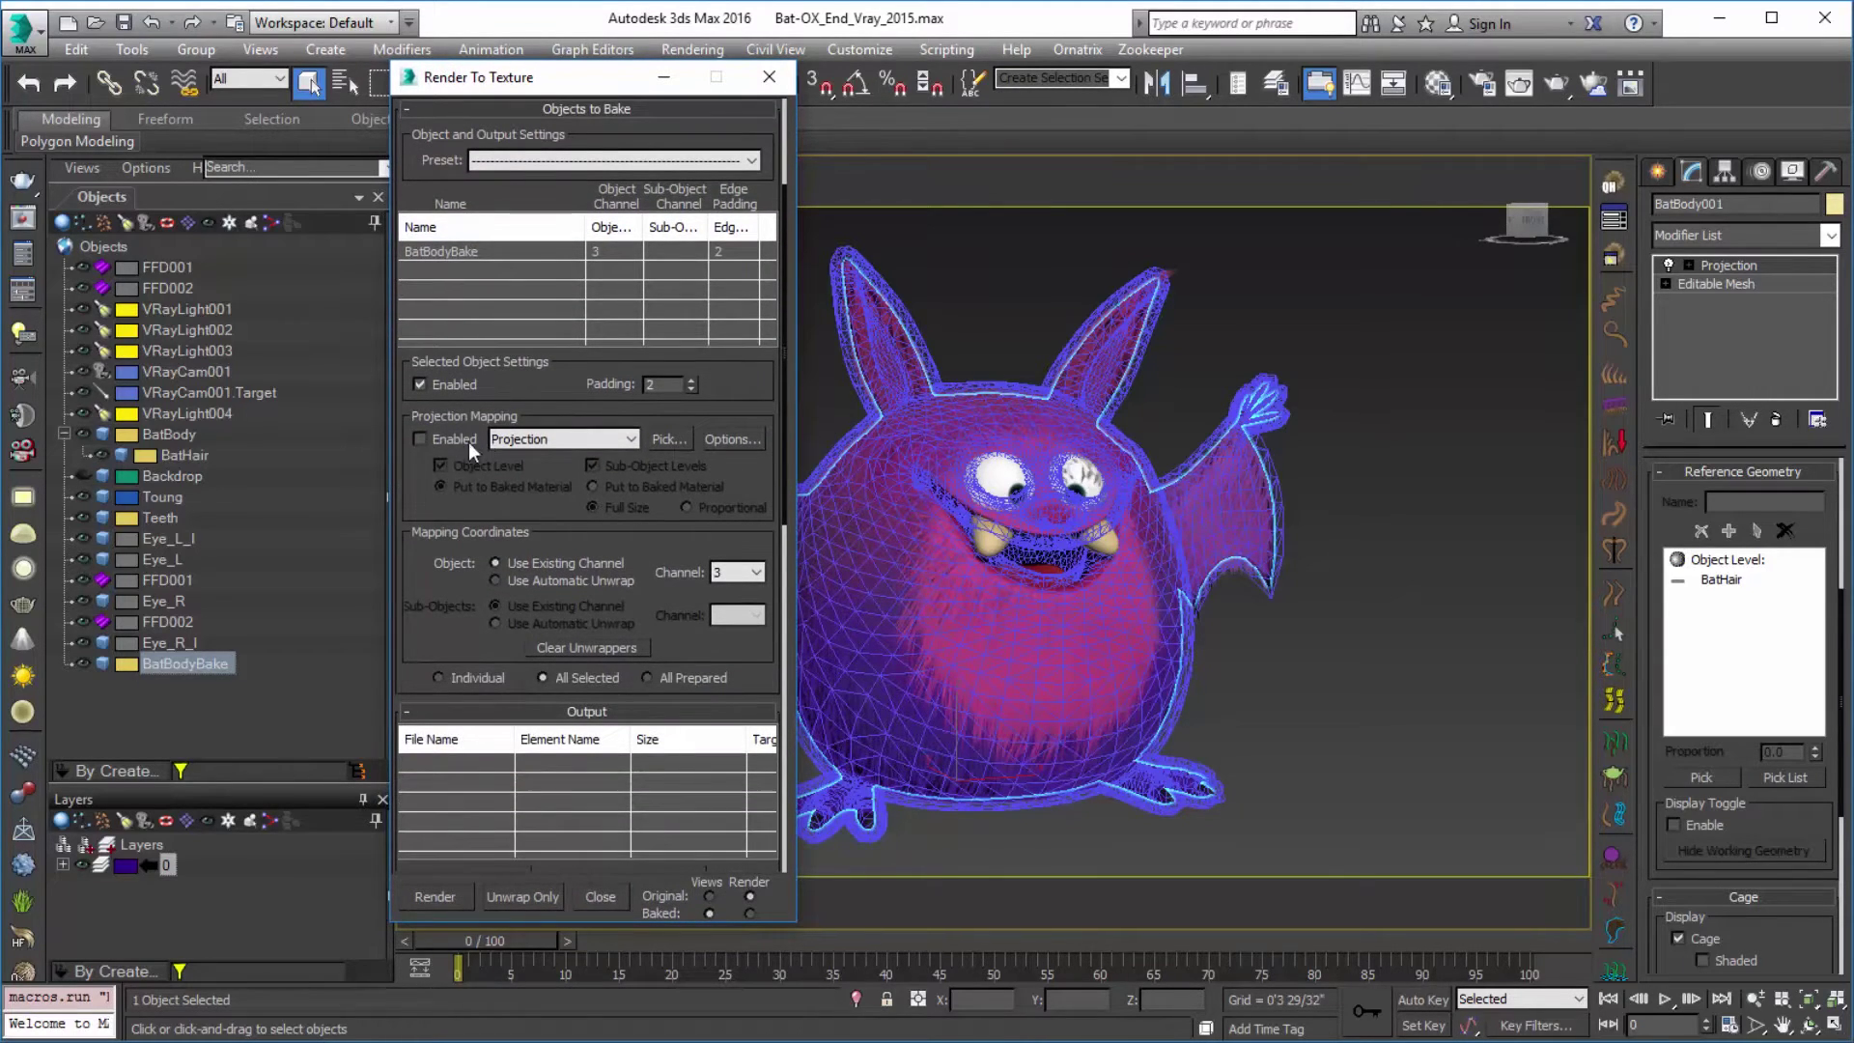
pyautogui.click(543, 437)
pyautogui.click(537, 439)
pyautogui.click(442, 439)
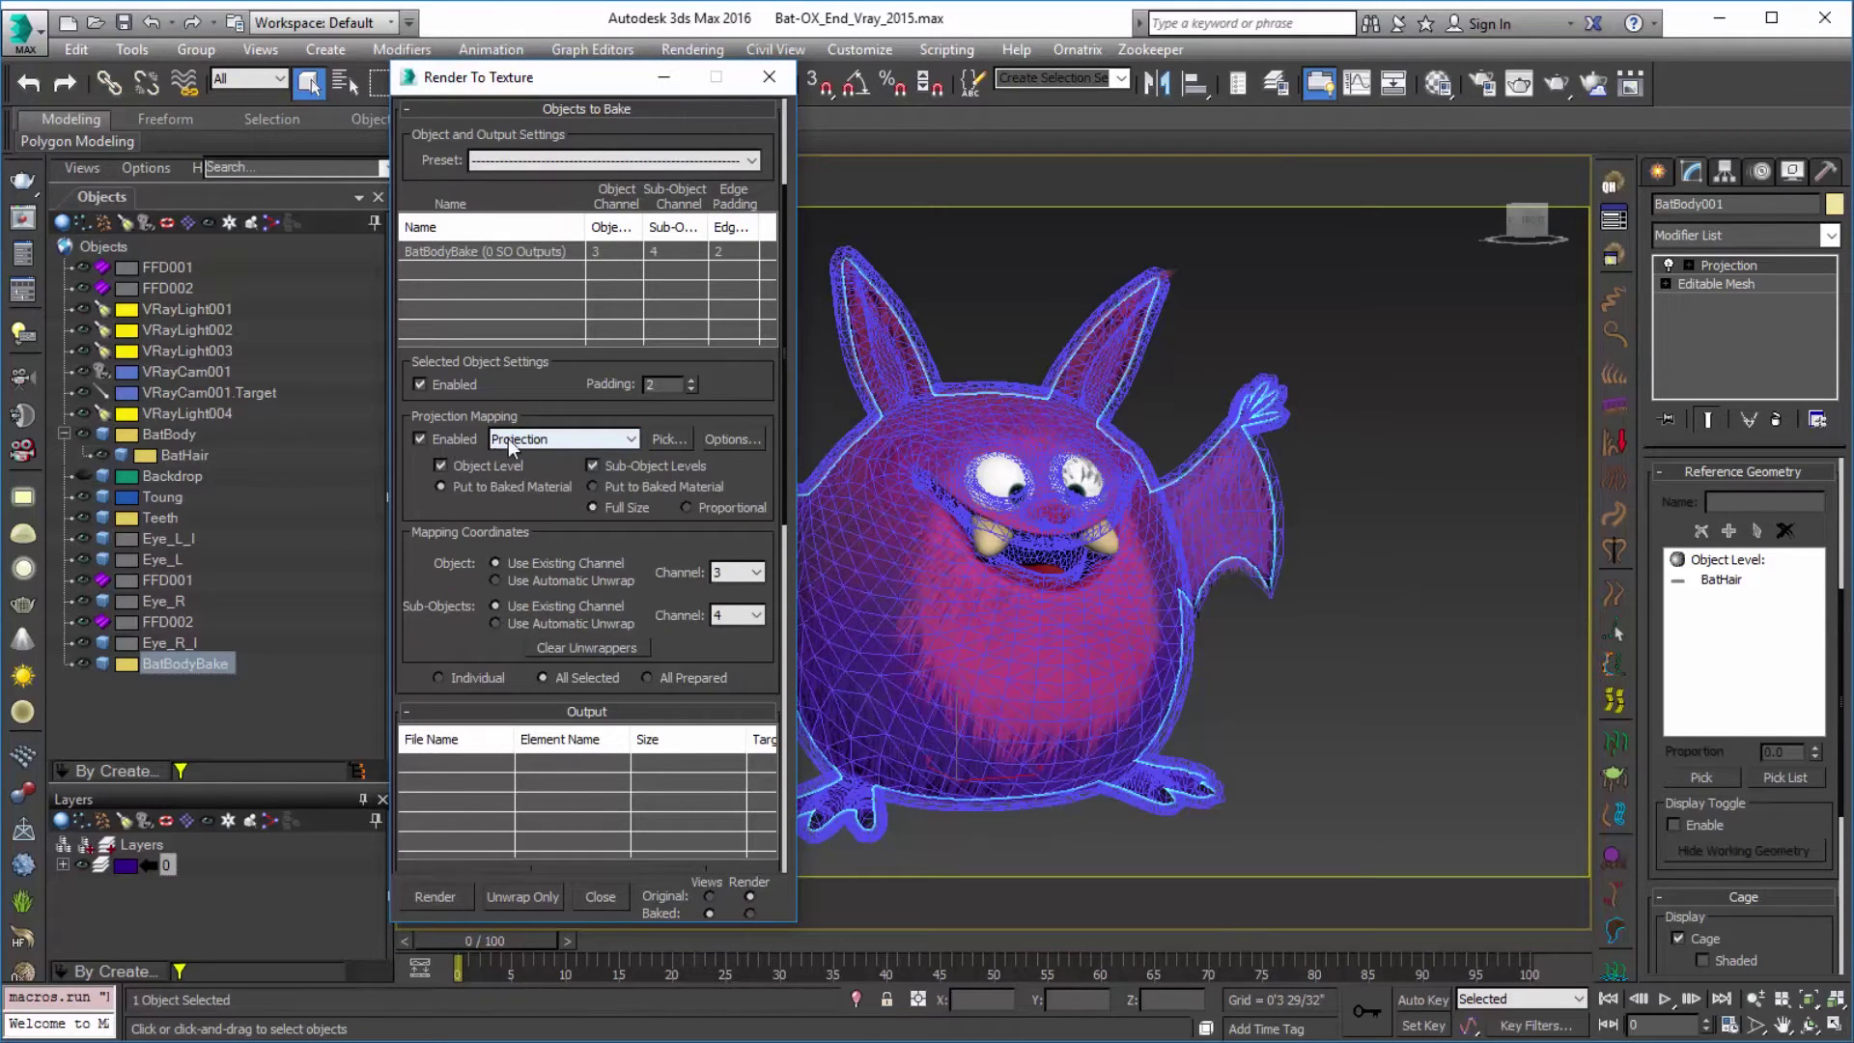
# Step: Review the projection options and set the object's existing mapping channel to 1
pyautogui.click(736, 439)
pyautogui.moveTo(550, 287); pyautogui.dragTo(1028, 115)
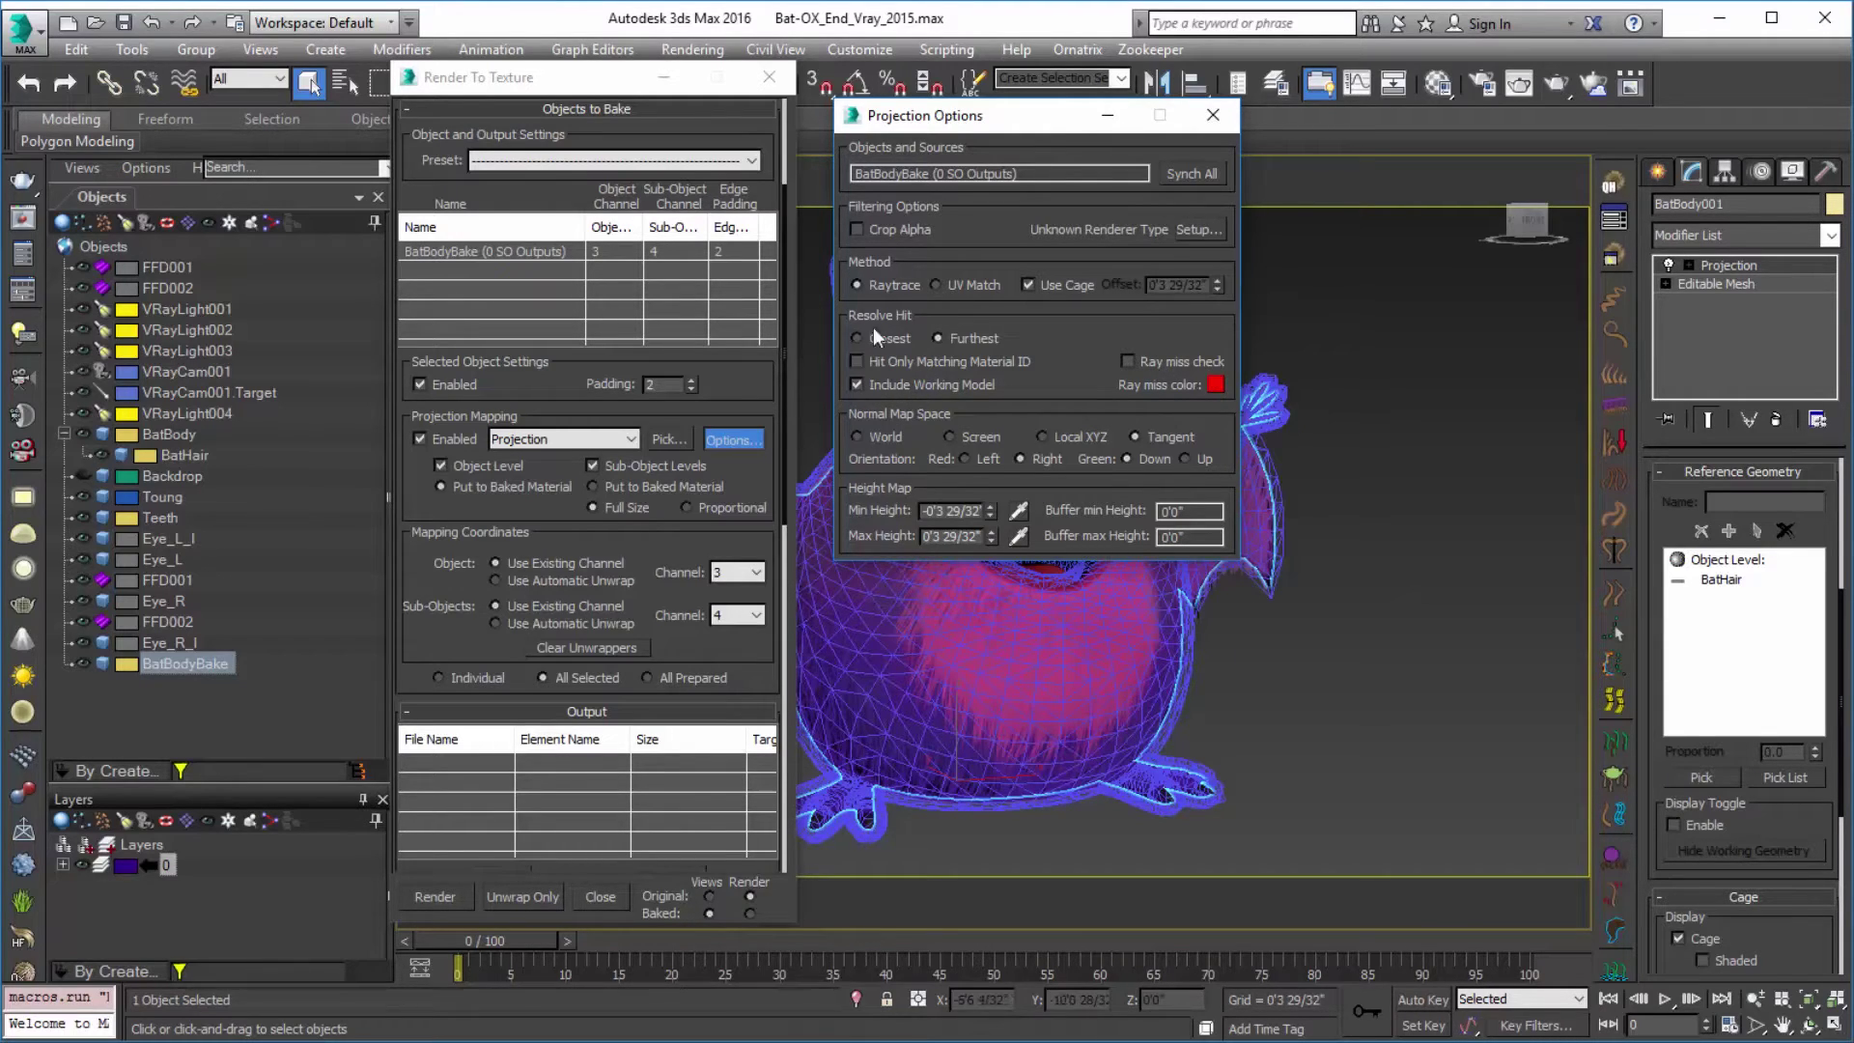
pyautogui.click(1212, 116)
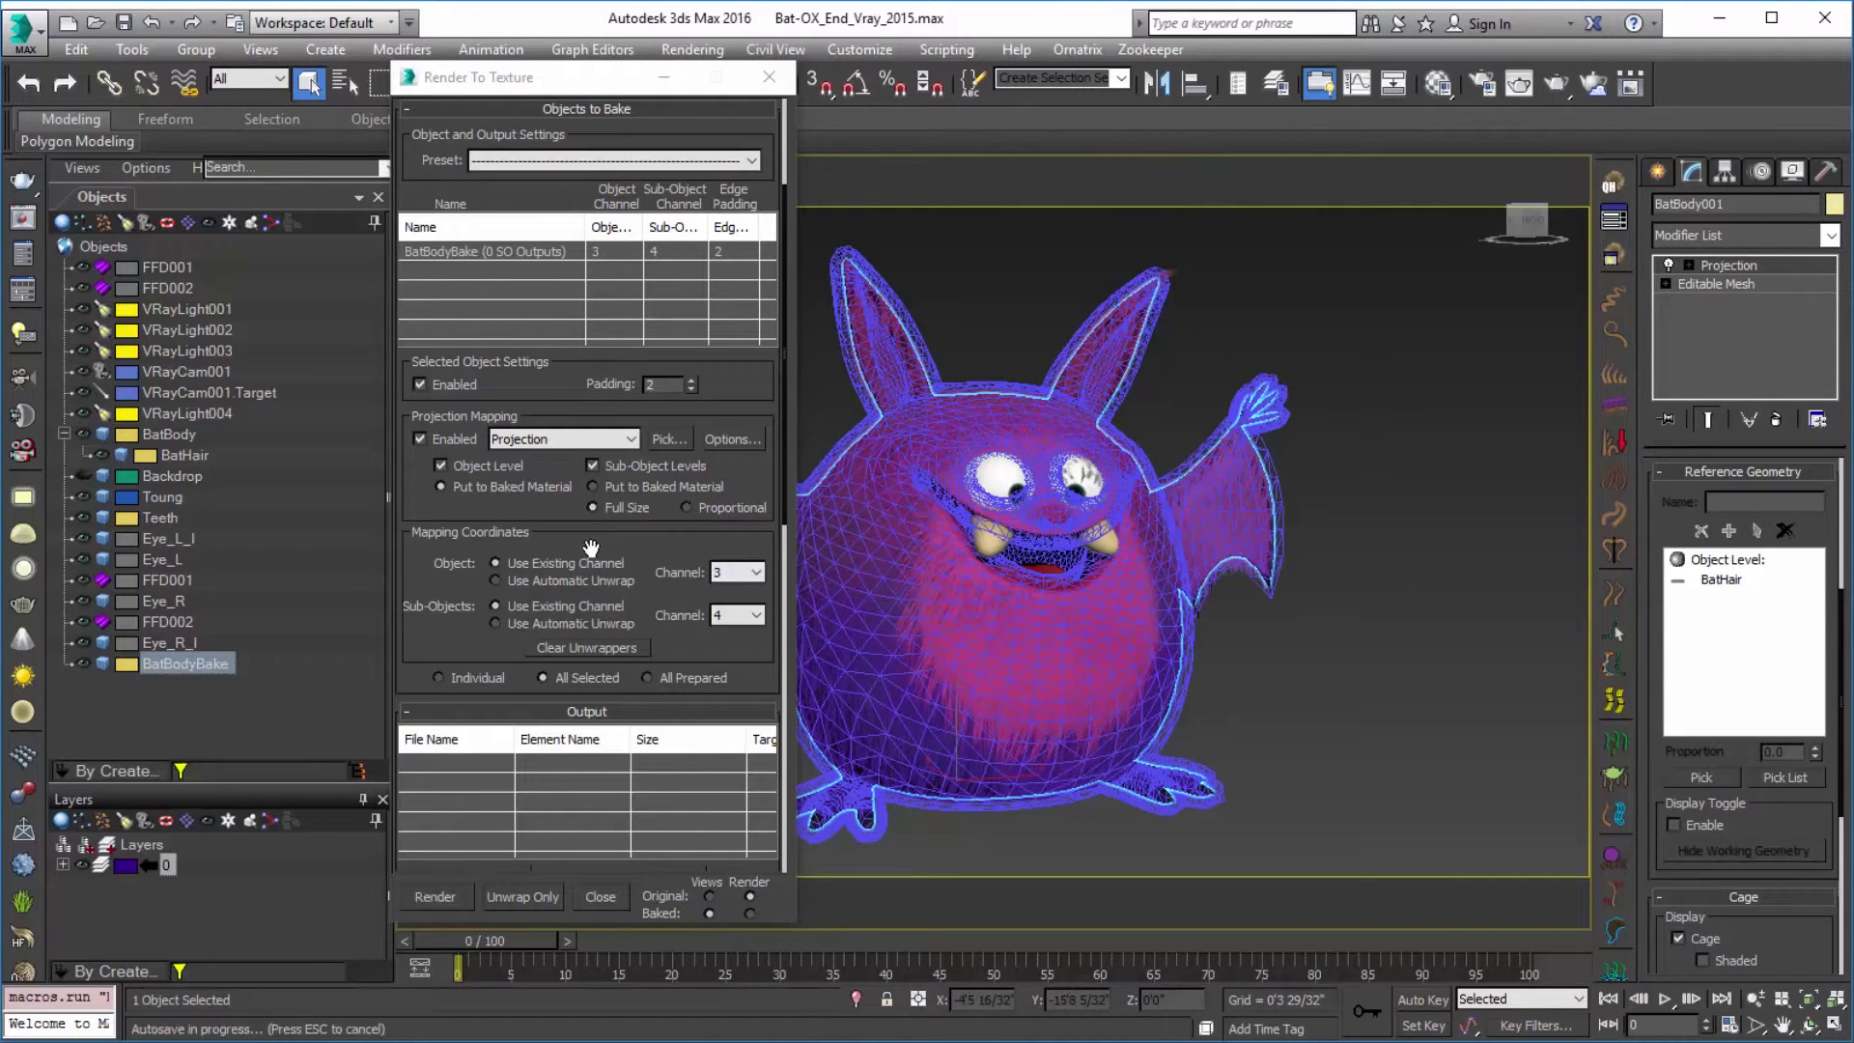
pyautogui.click(757, 572)
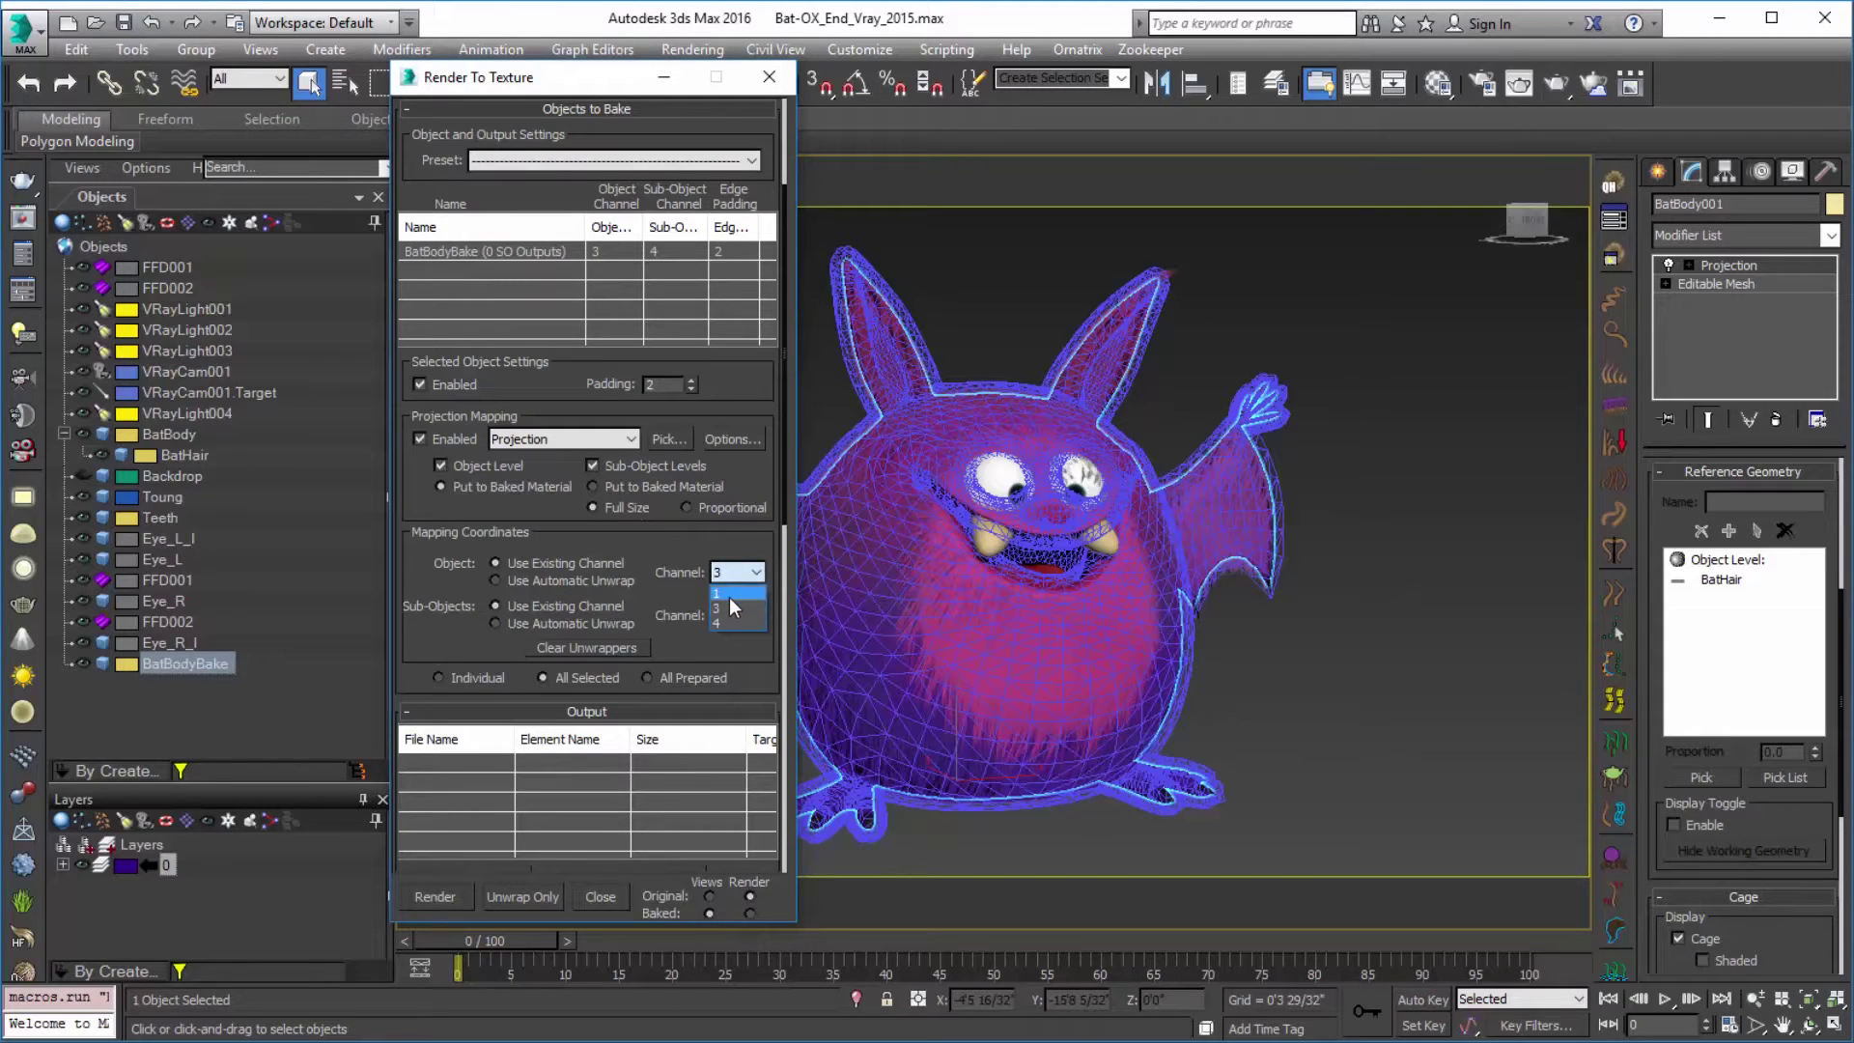
pyautogui.click(726, 591)
# Step: Add a VRayCompleteMap texture element to the bake output and set its map size to 1024x1024
pyautogui.scroll(-1, 675, 480)
pyautogui.moveTo(676, 479); pyautogui.dragTo(678, 295)
pyautogui.scroll(-4, 671, 454)
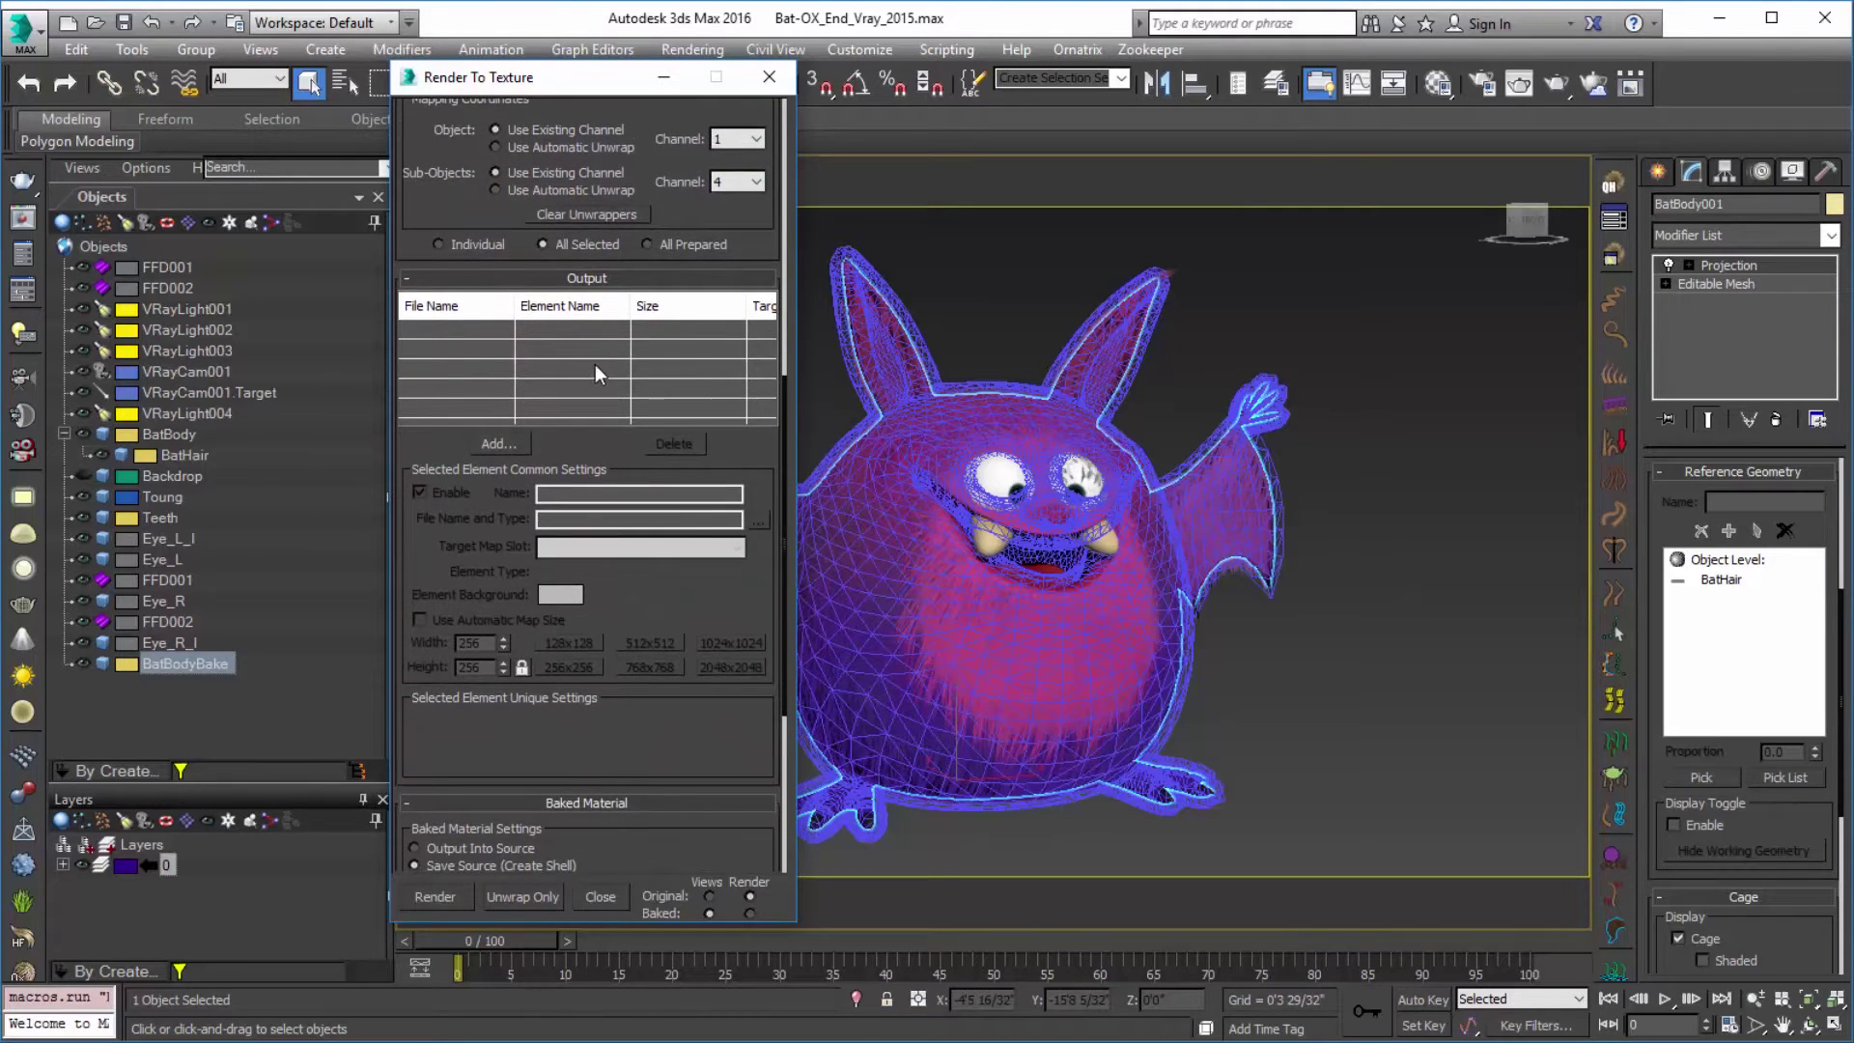
pyautogui.click(494, 444)
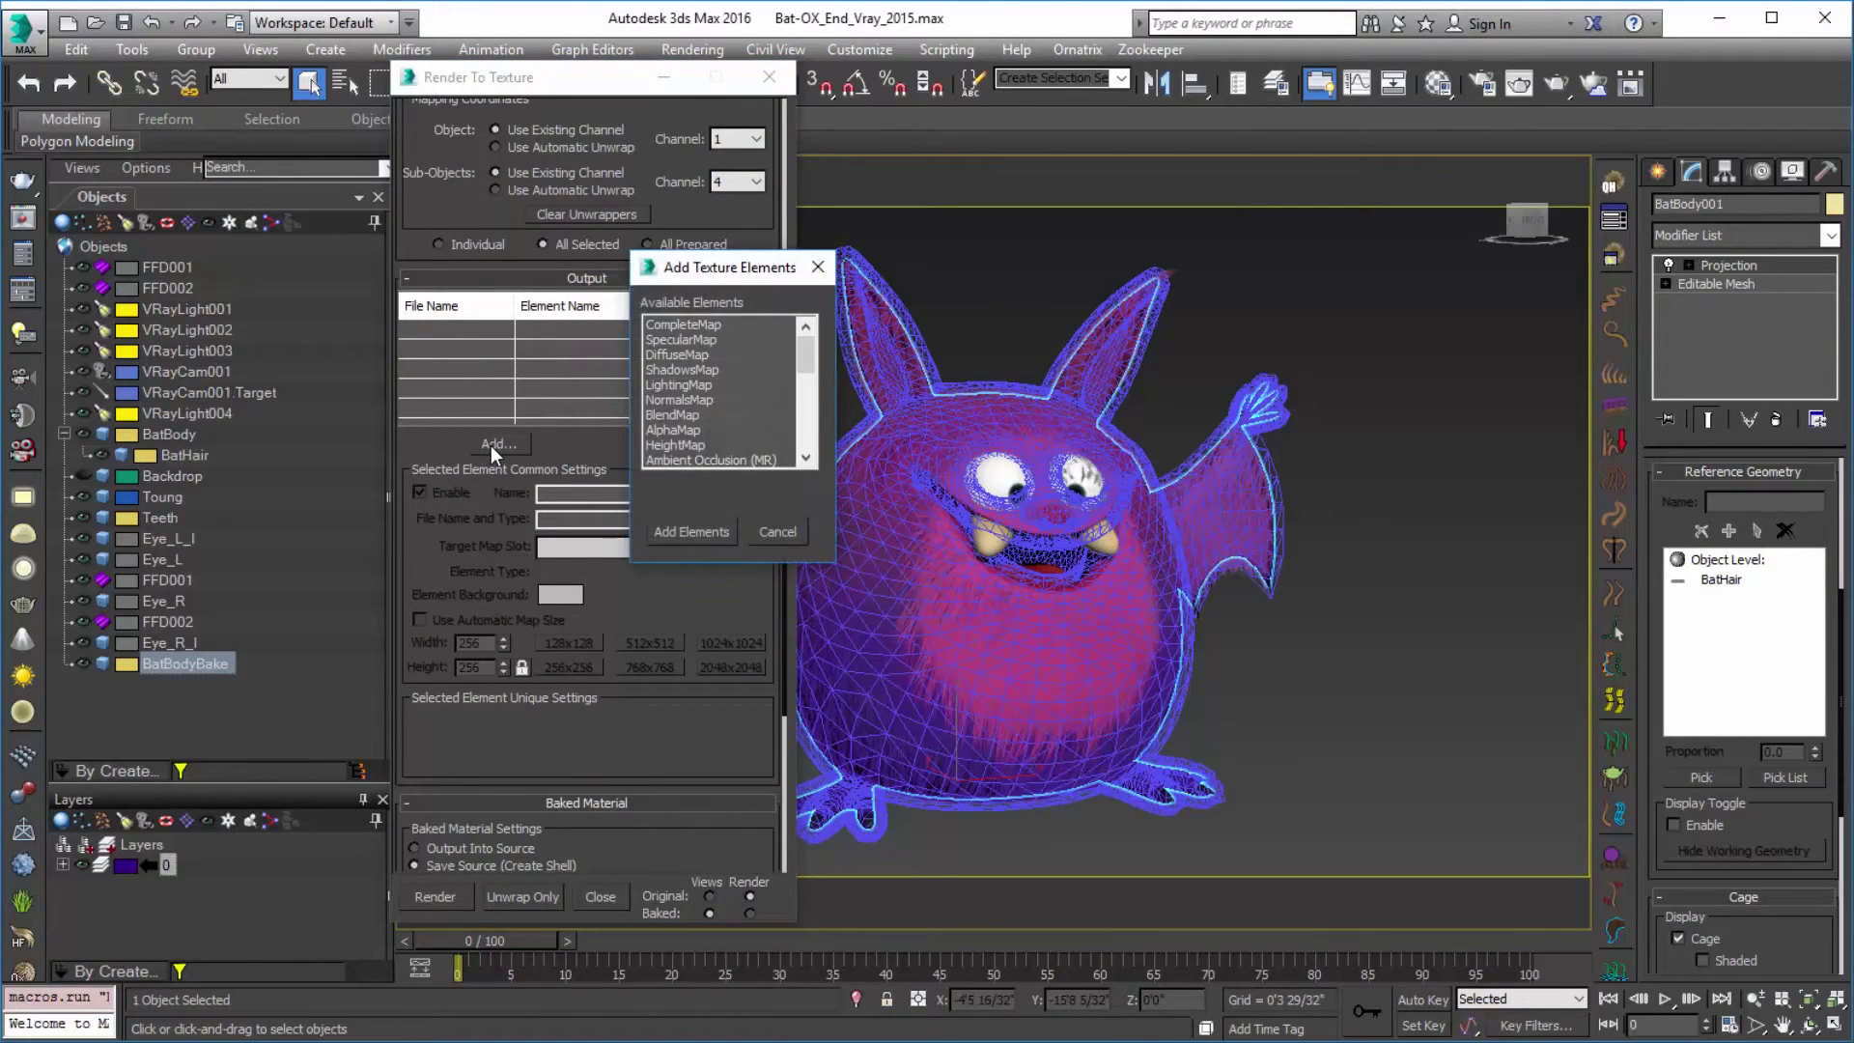
pyautogui.moveTo(695, 271); pyautogui.dragTo(848, 240)
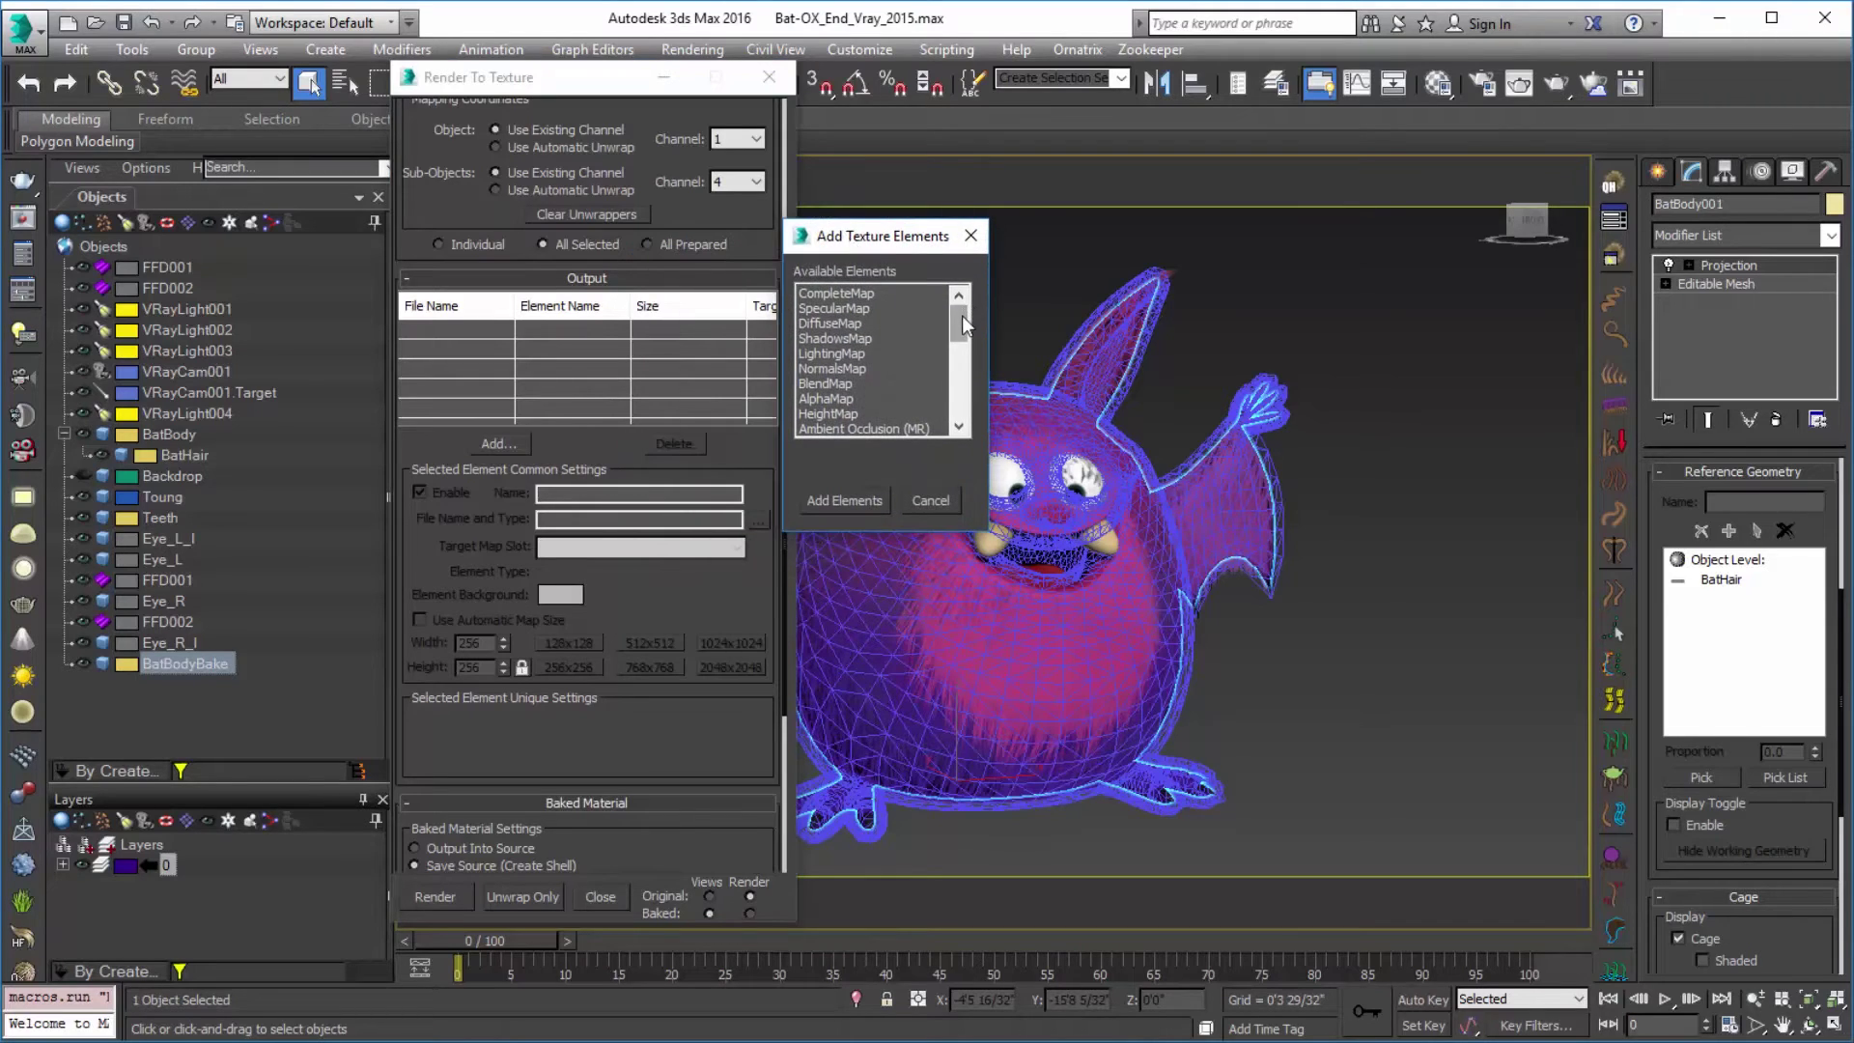
pyautogui.moveTo(960, 307); pyautogui.dragTo(960, 357)
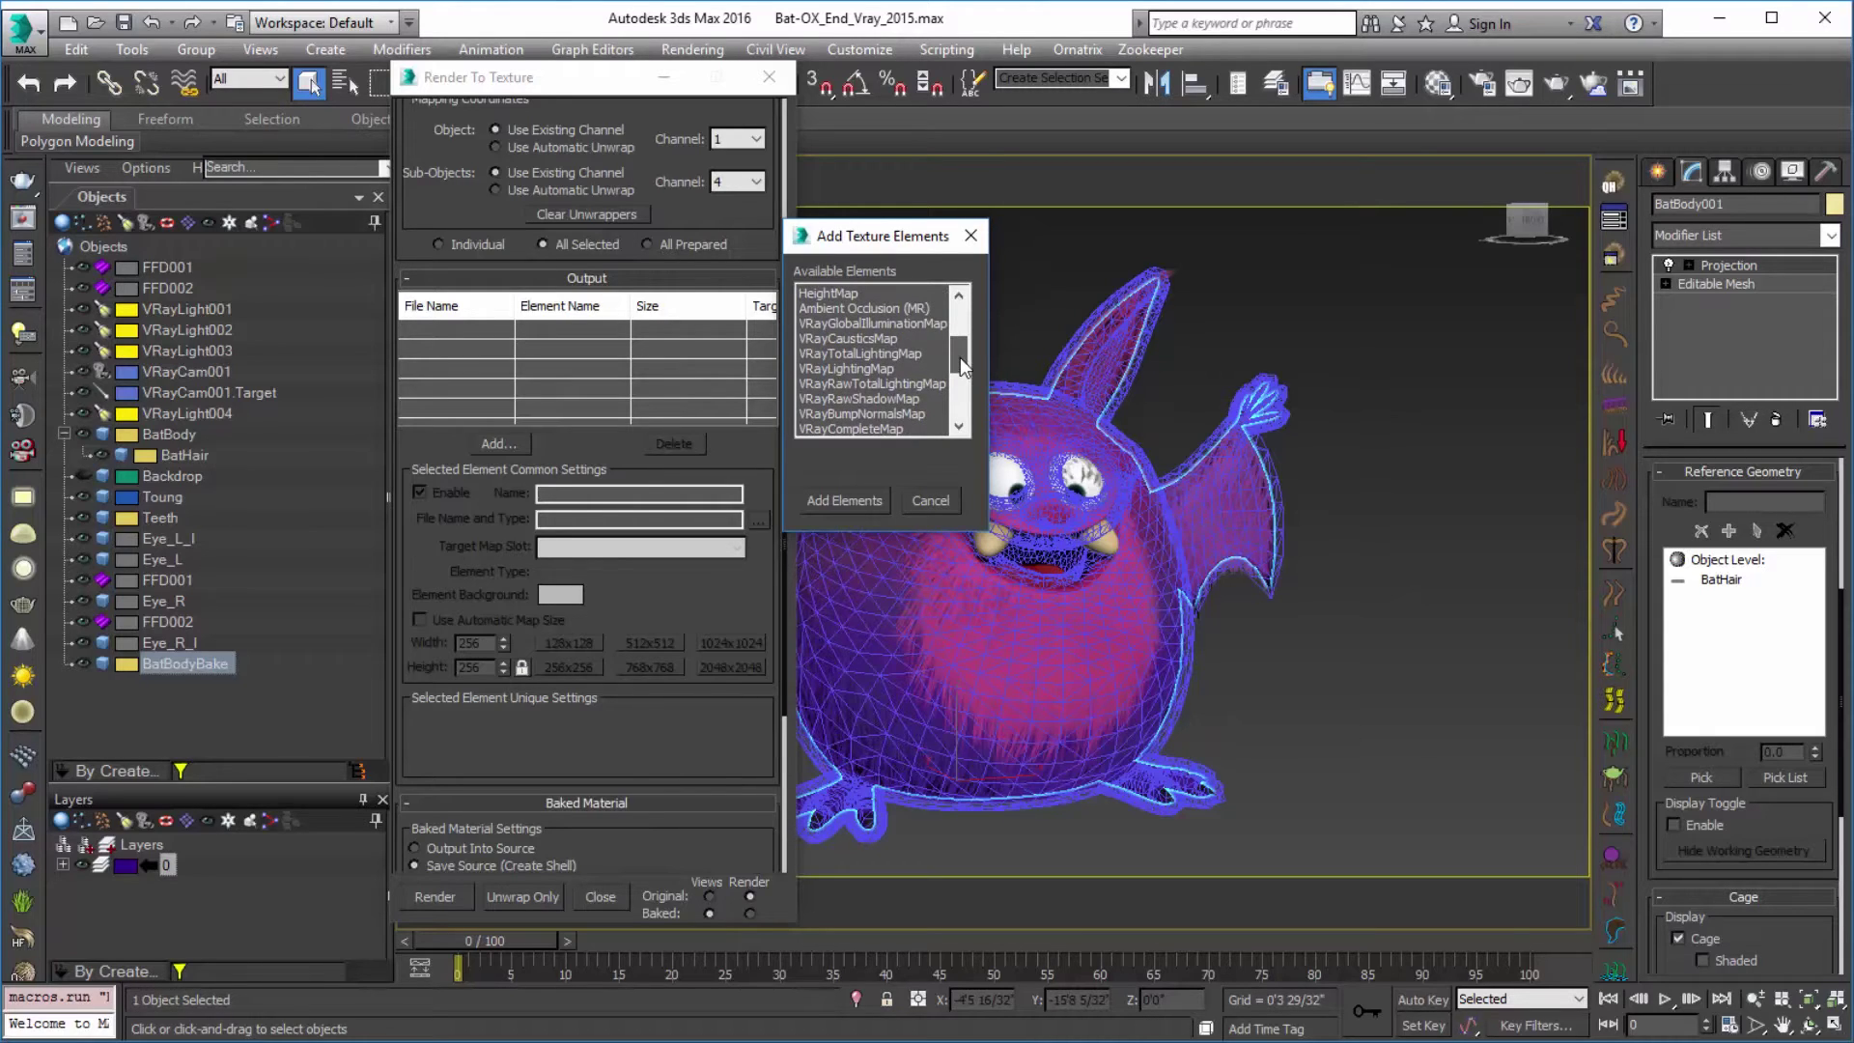
pyautogui.click(964, 426)
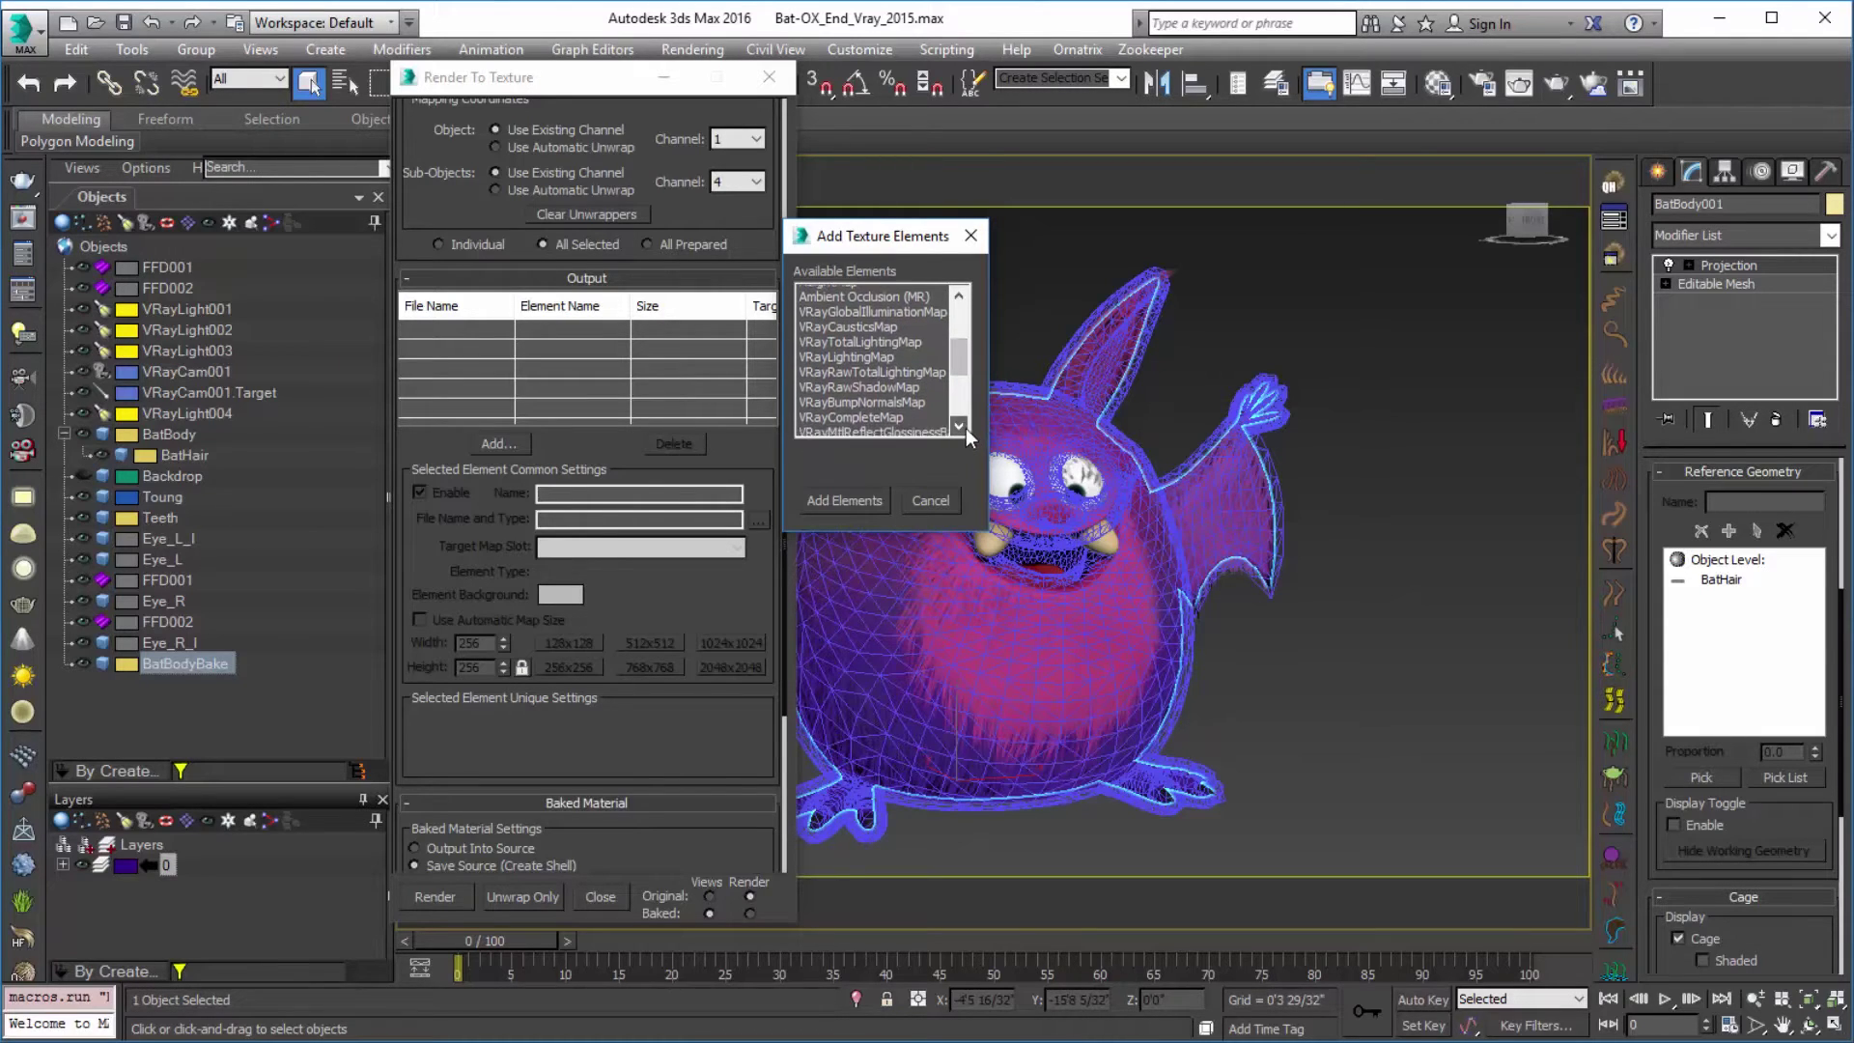
pyautogui.click(964, 427)
pyautogui.click(965, 427)
pyautogui.click(881, 384)
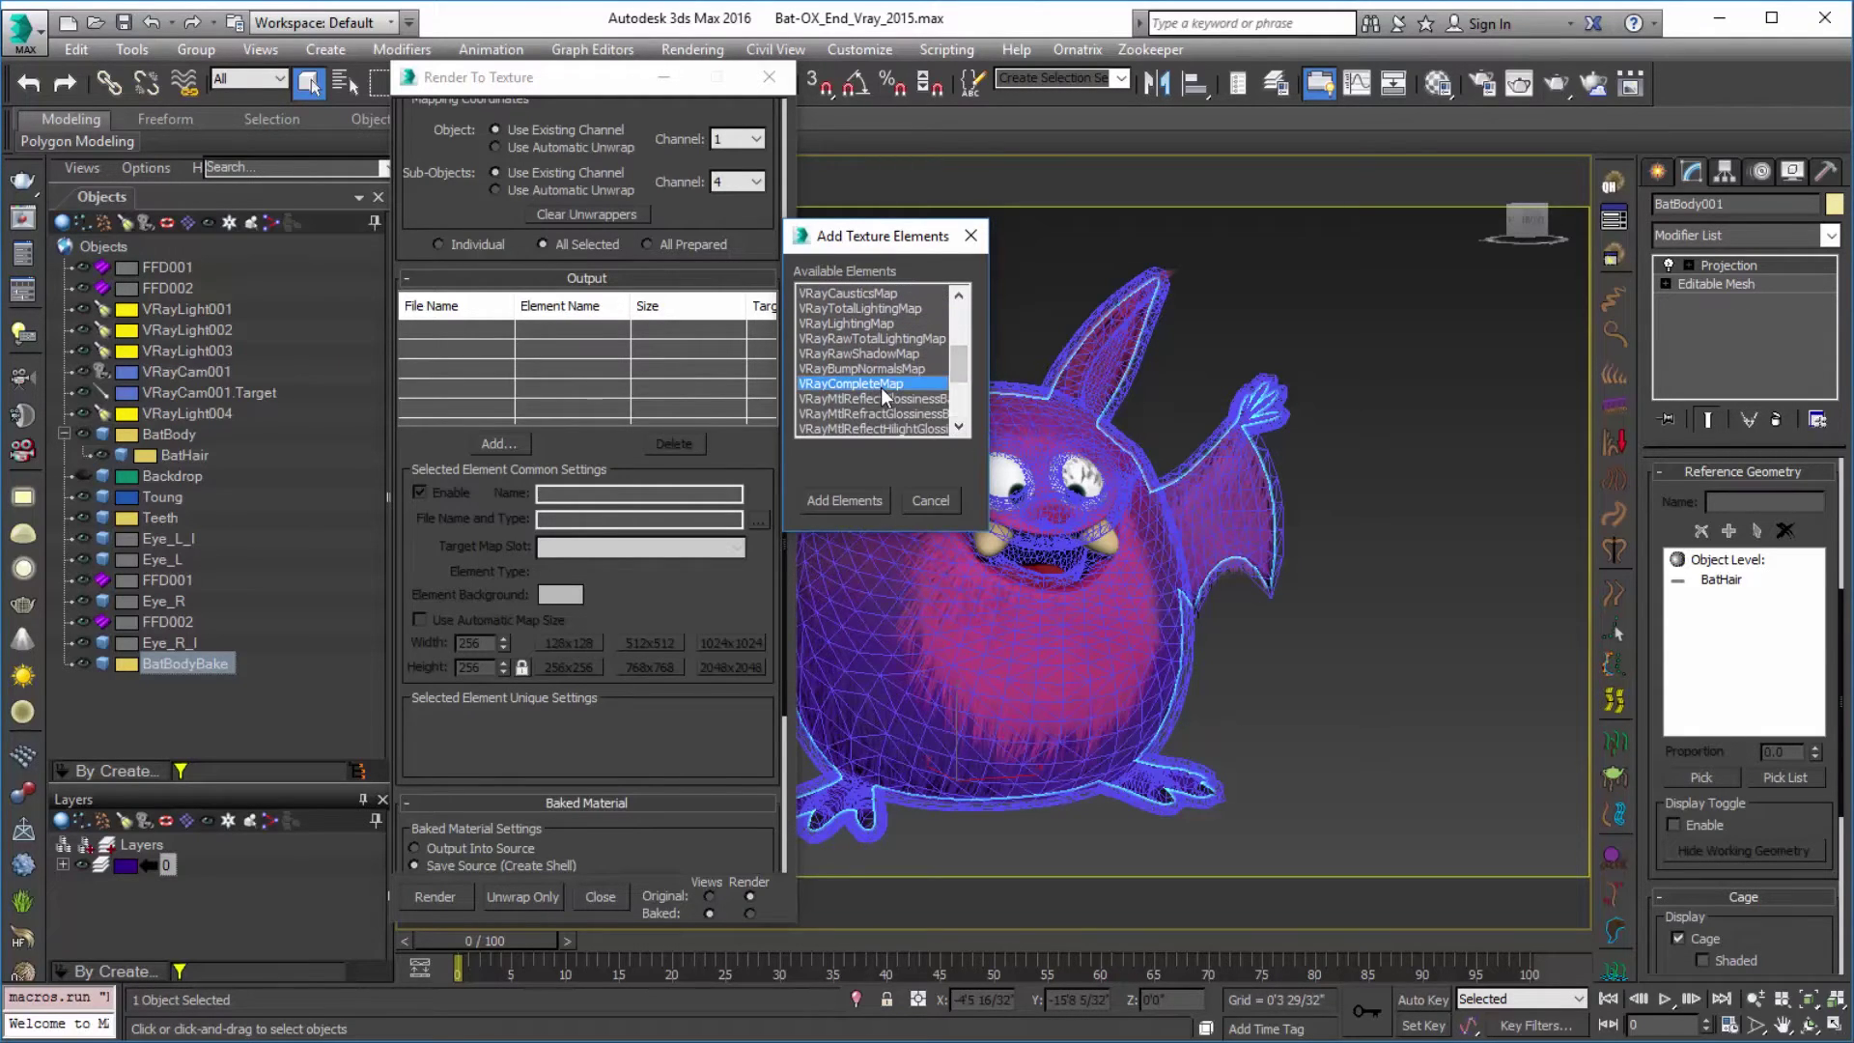
pyautogui.click(849, 499)
pyautogui.click(731, 643)
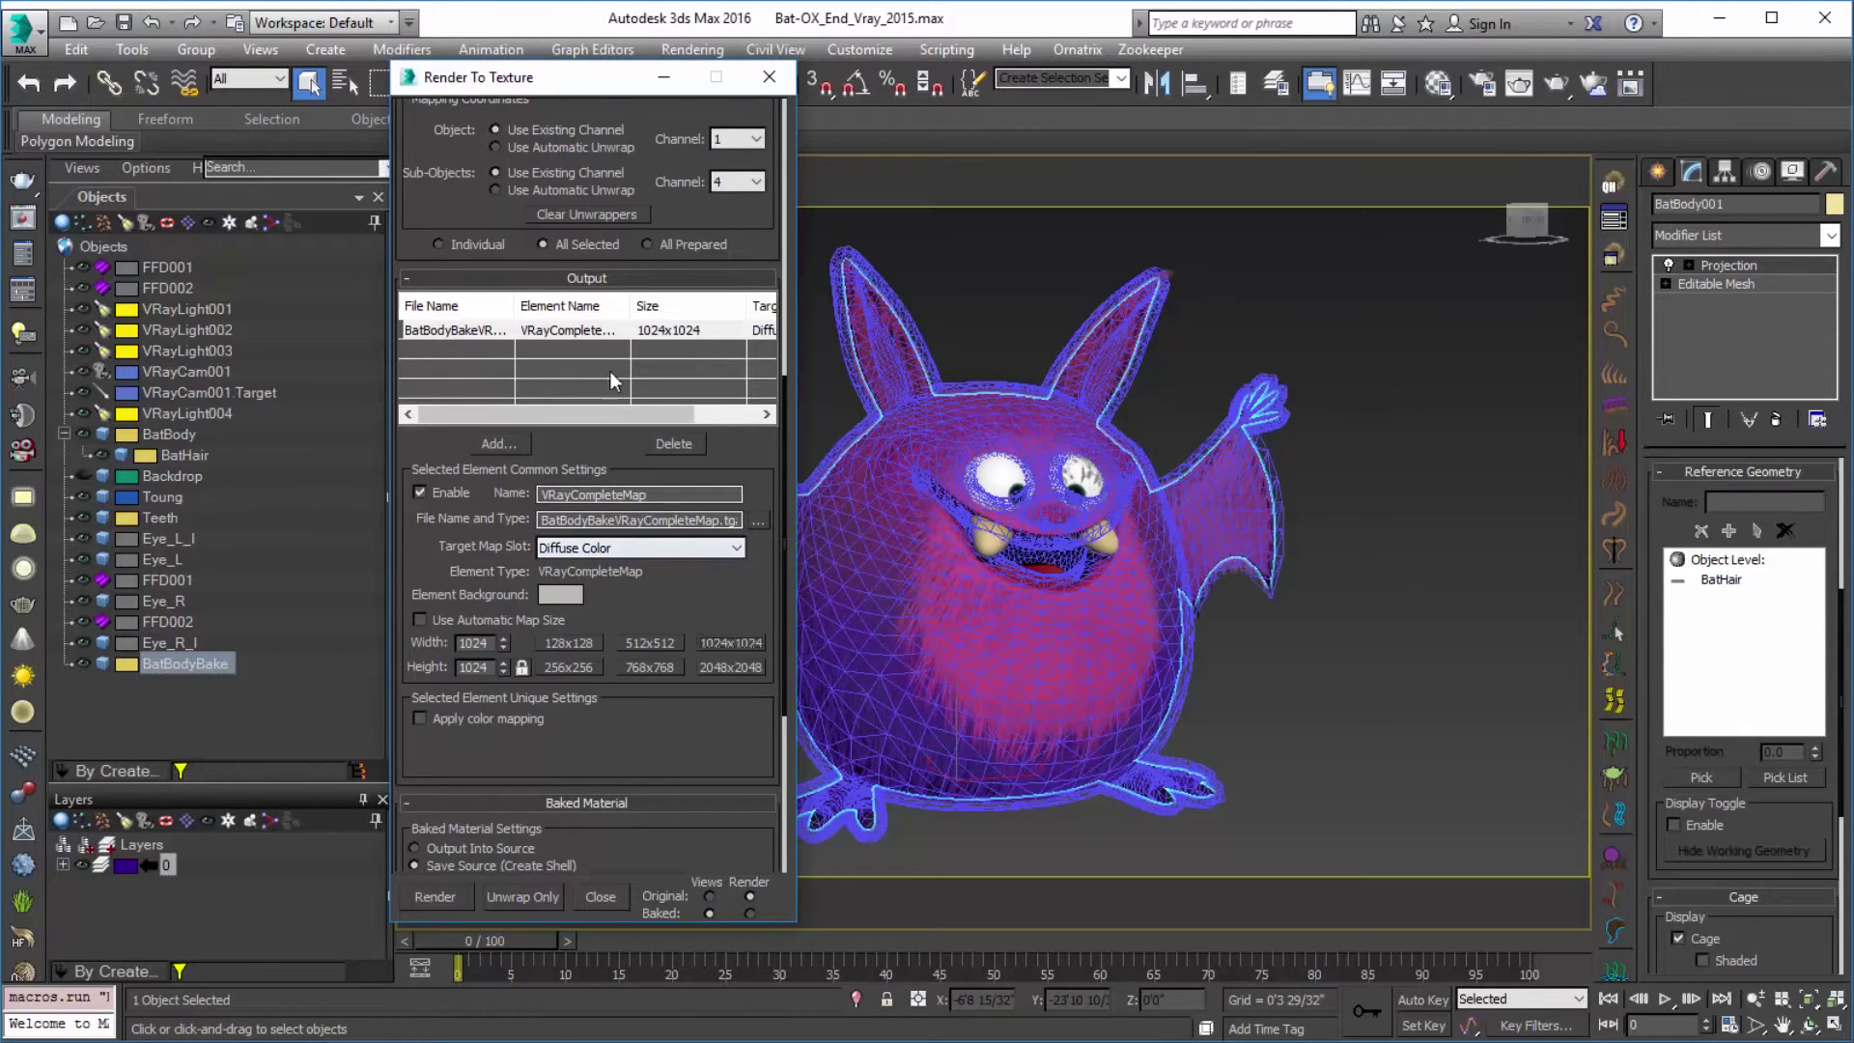
# Step: Add a VRayNormalsMap texture element to the bake output, set its map size to 1024x1024 and check its target map slot
pyautogui.click(502, 443)
pyautogui.moveTo(958, 321); pyautogui.dragTo(962, 378)
pyautogui.click(886, 382)
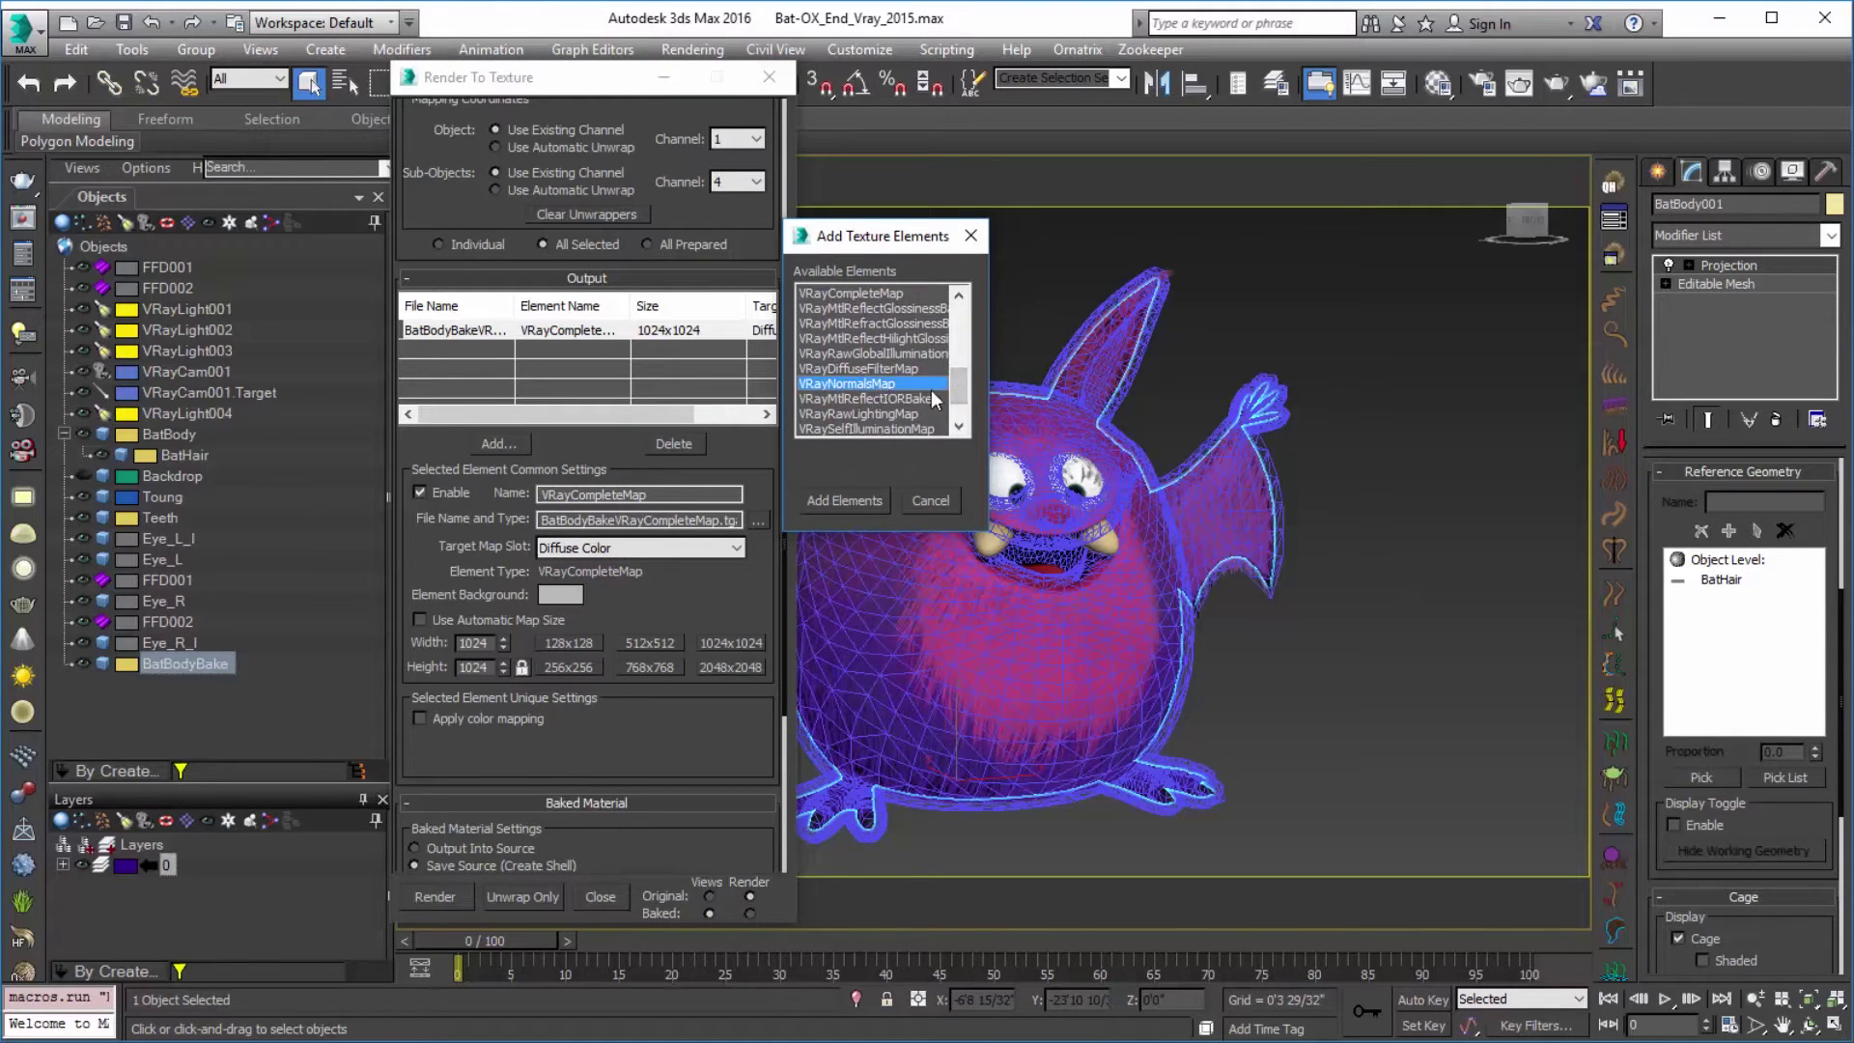
pyautogui.click(849, 496)
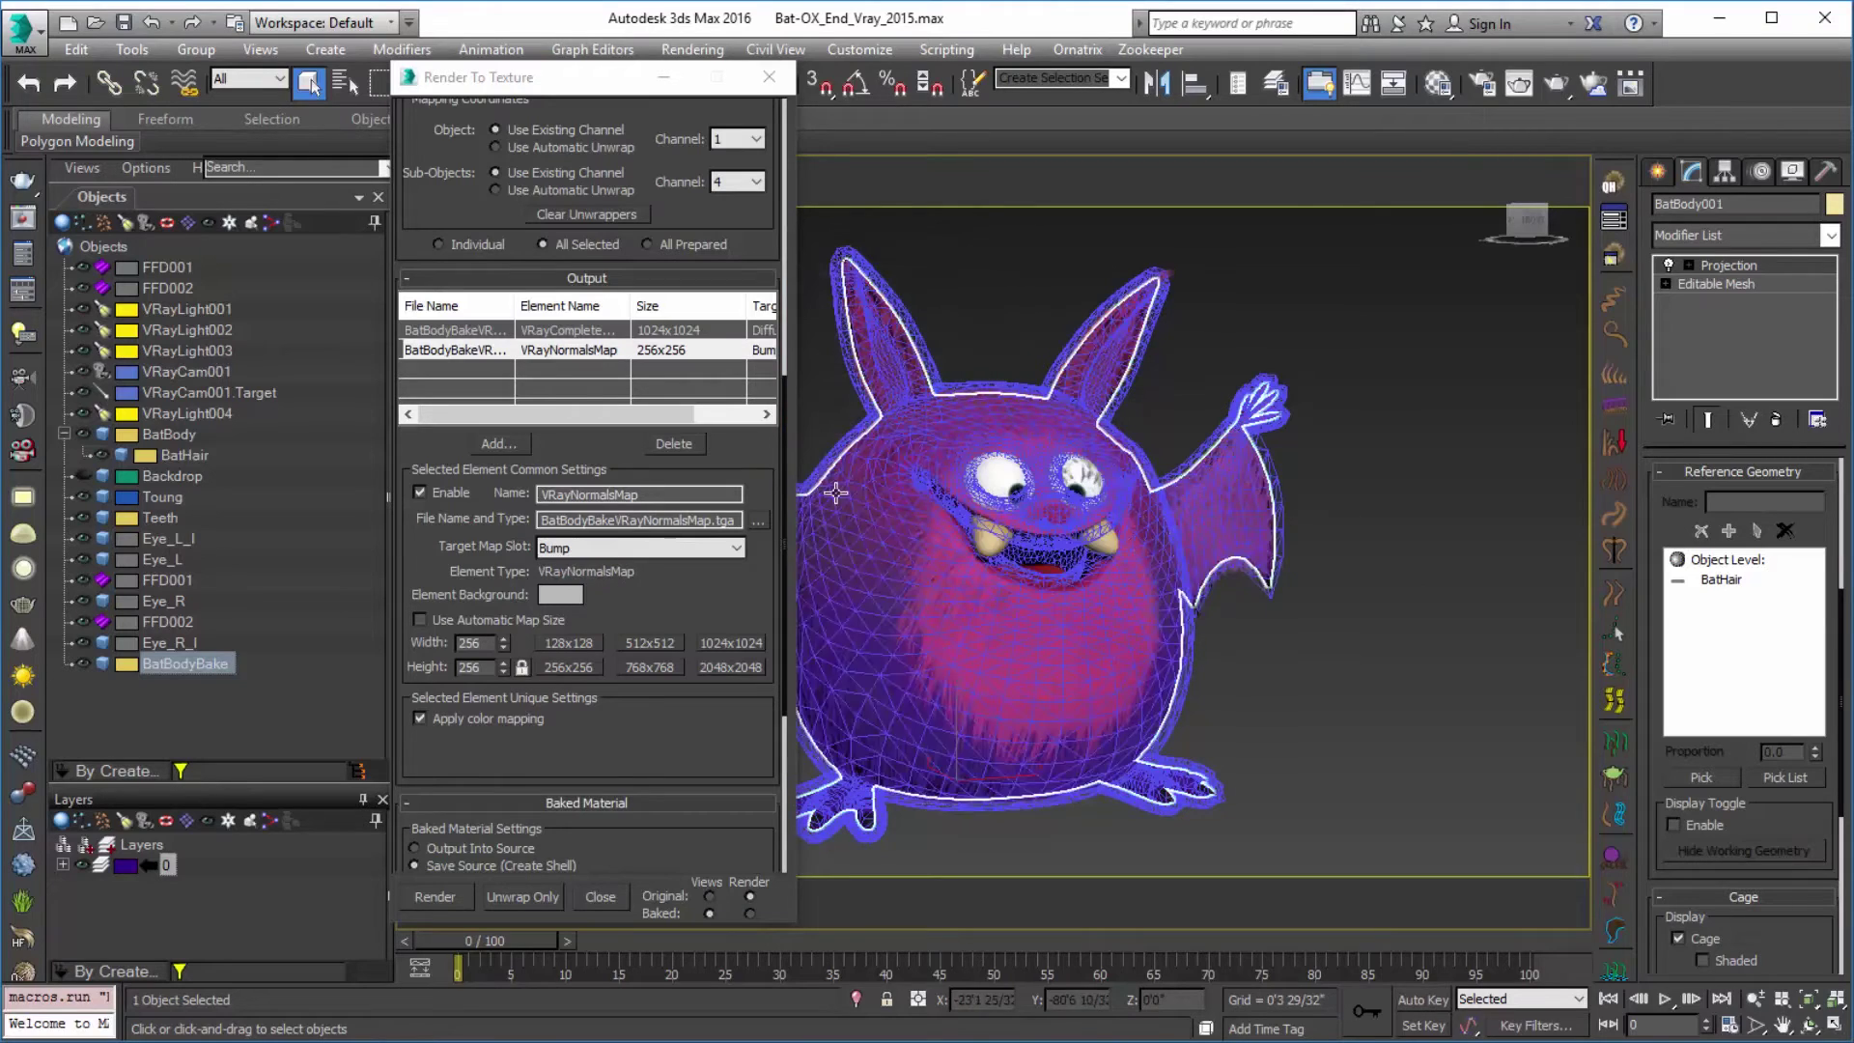
pyautogui.click(740, 641)
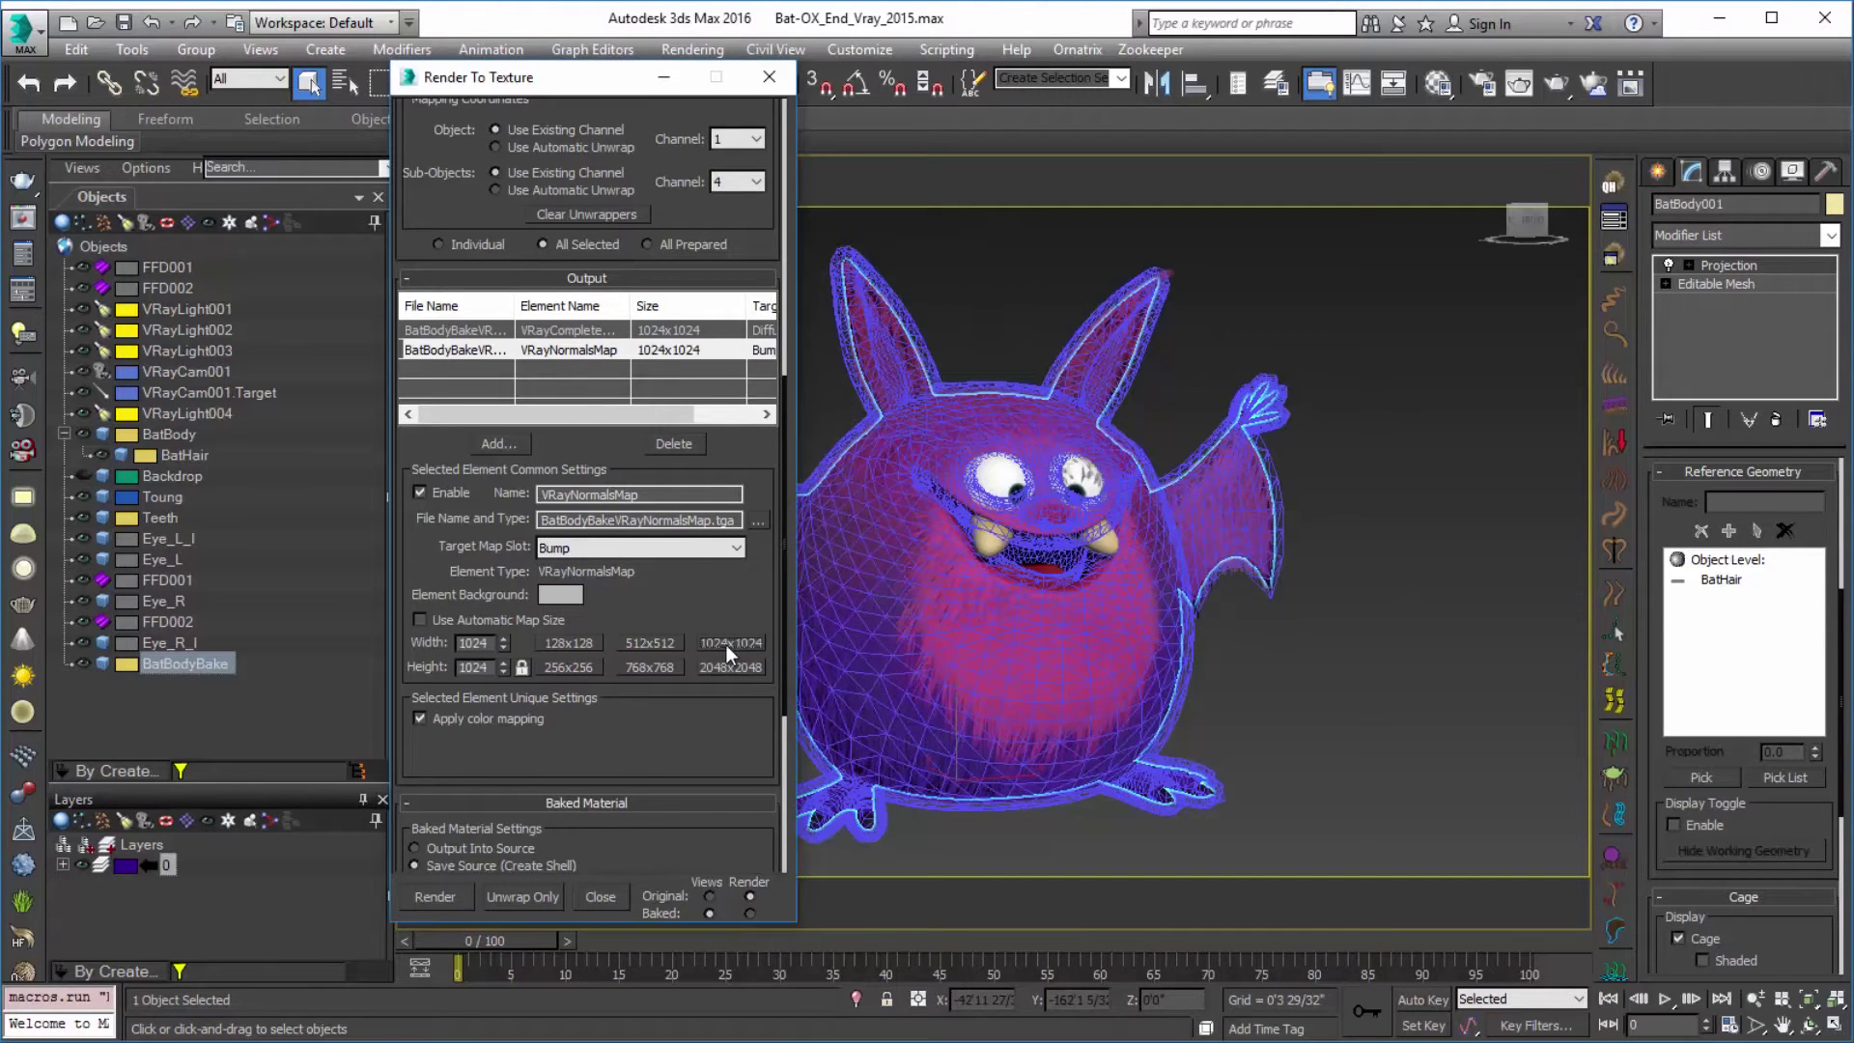
pyautogui.click(612, 541)
pyautogui.click(612, 542)
pyautogui.moveTo(708, 607); pyautogui.dragTo(712, 439)
pyautogui.moveTo(697, 580); pyautogui.dragTo(666, 577)
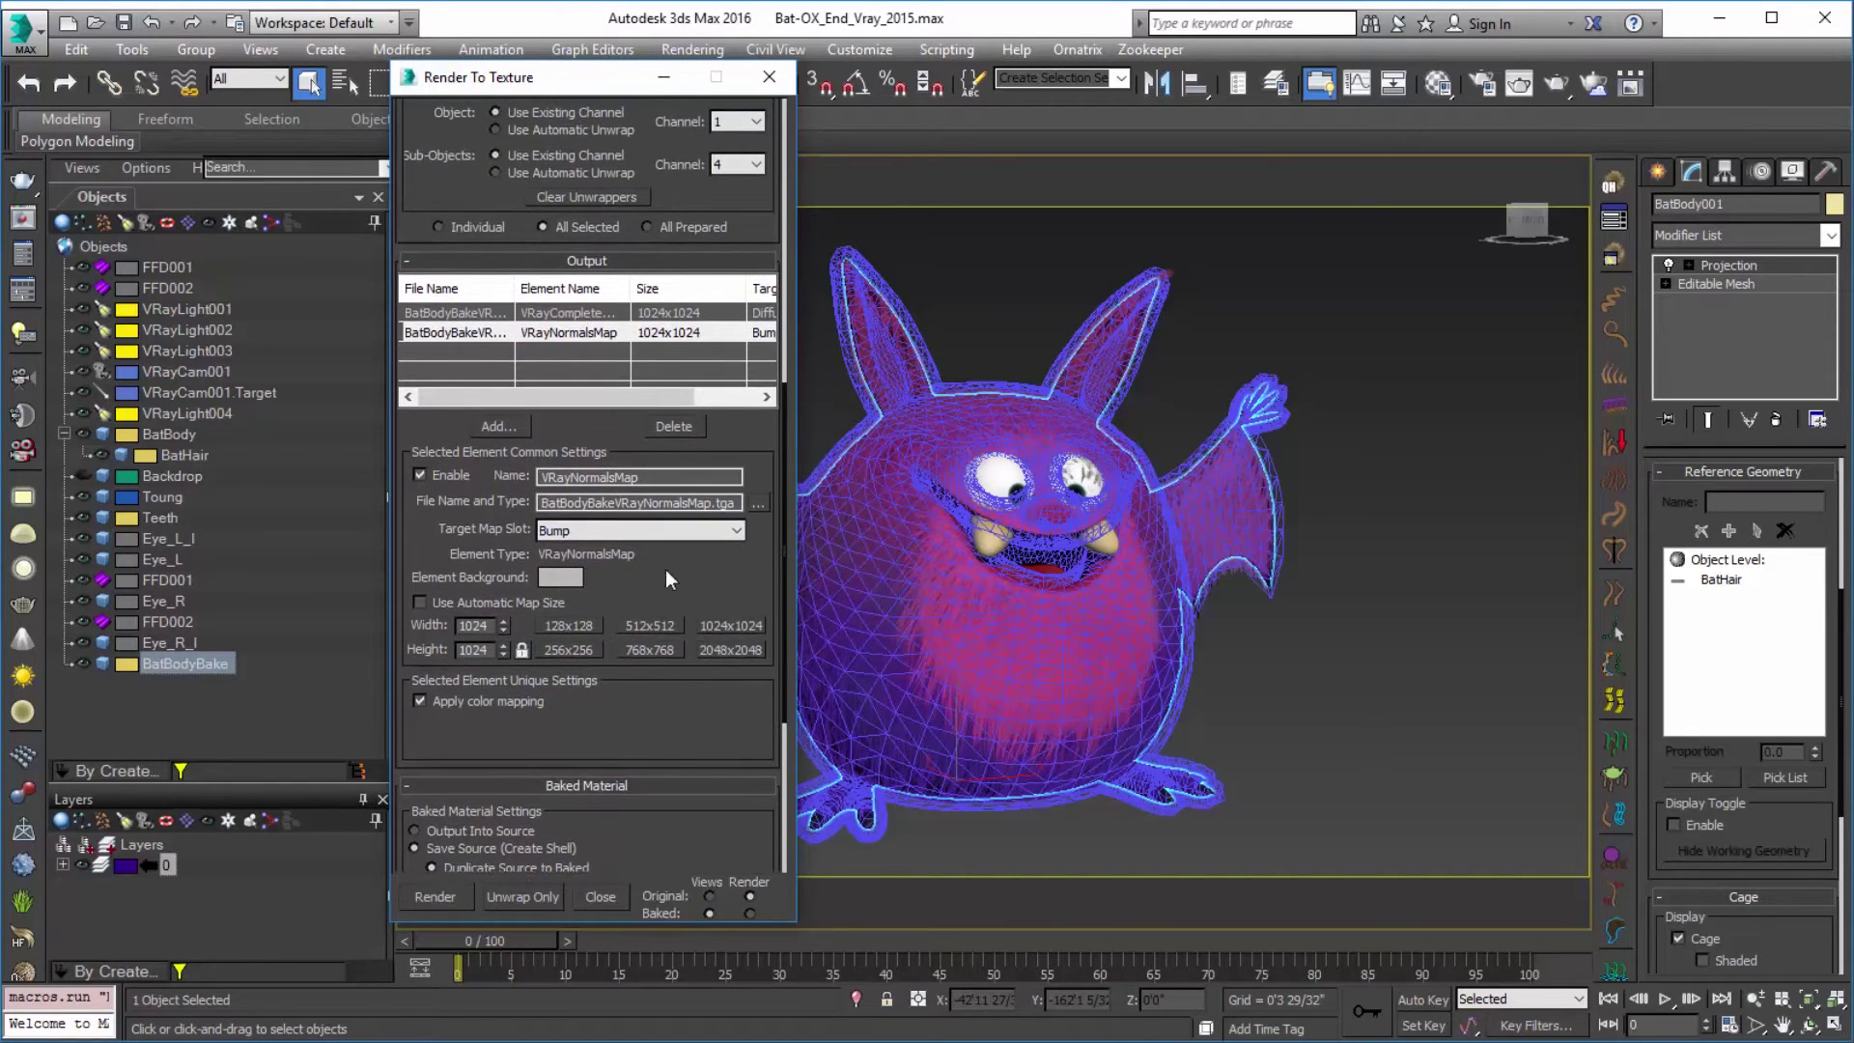
# Step: Turn off color mapping for the VRayNormalsMap element and turn it on for the VRayCompleteMap element
pyautogui.click(479, 702)
pyautogui.click(539, 315)
pyautogui.click(482, 705)
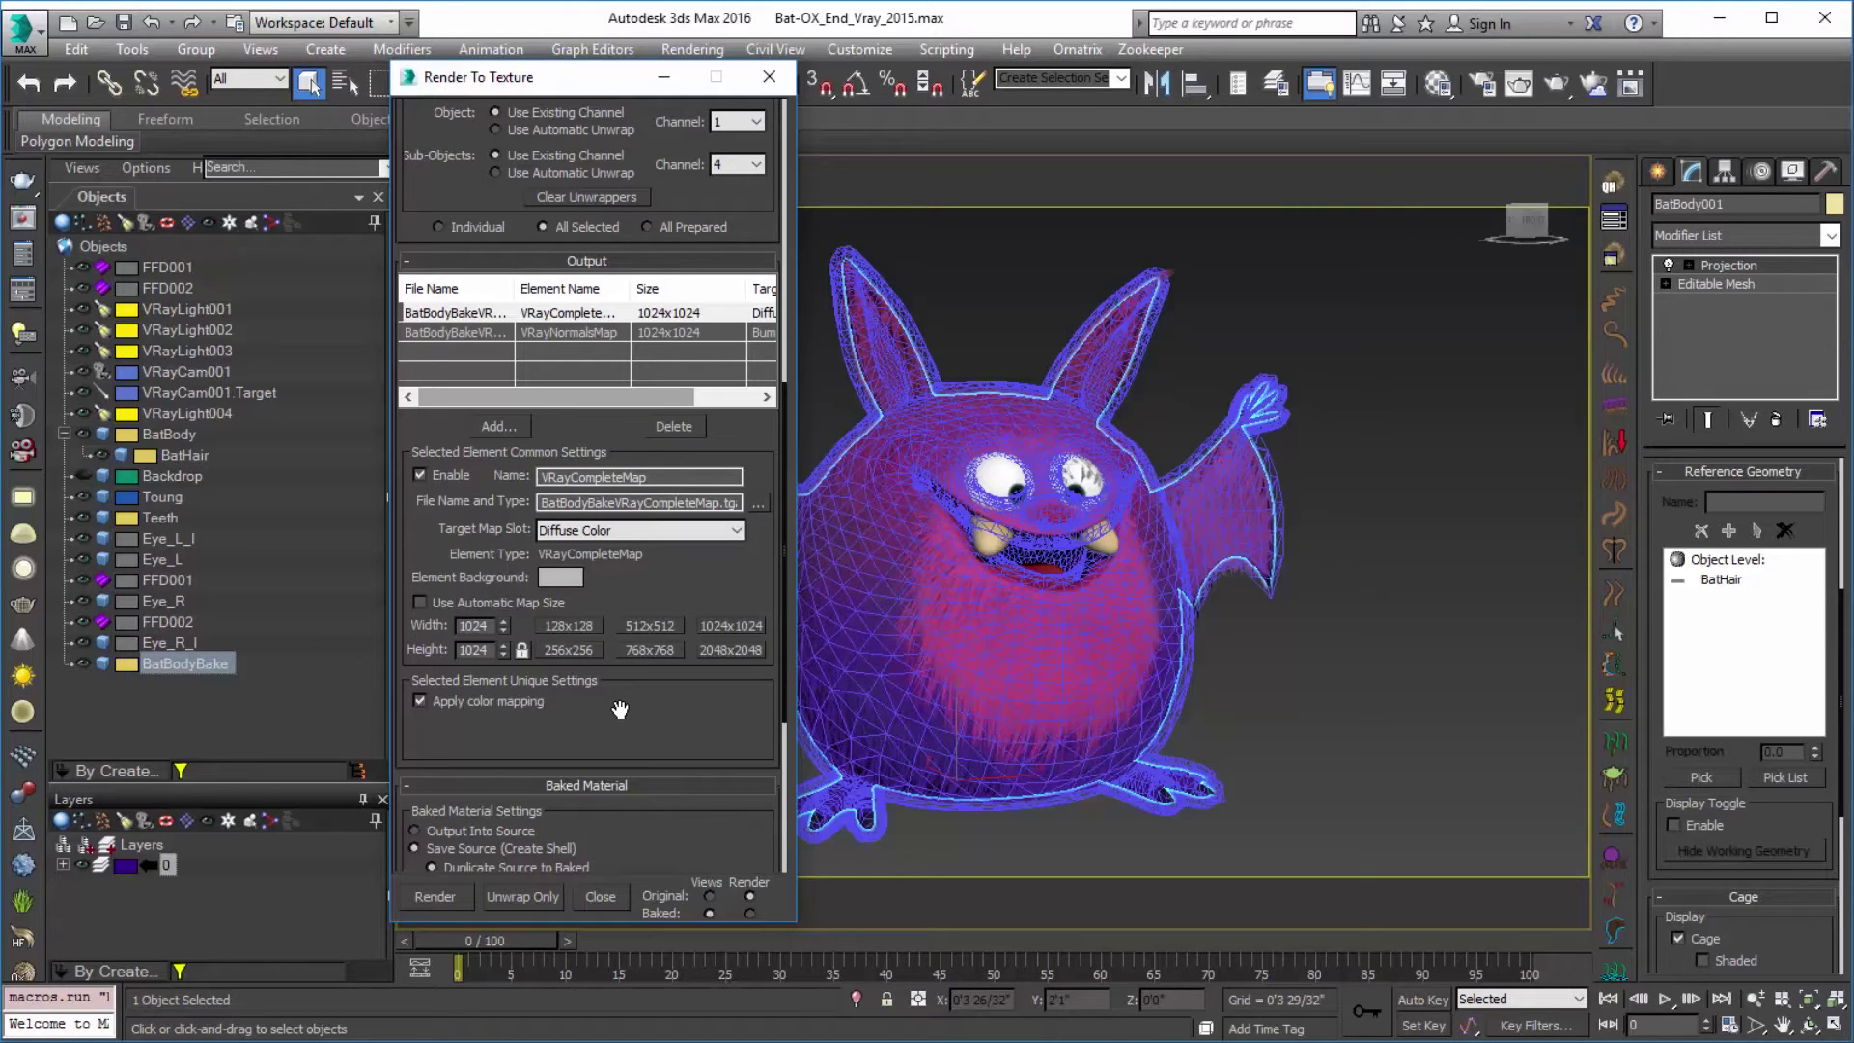
pyautogui.scroll(-5, 620, 709)
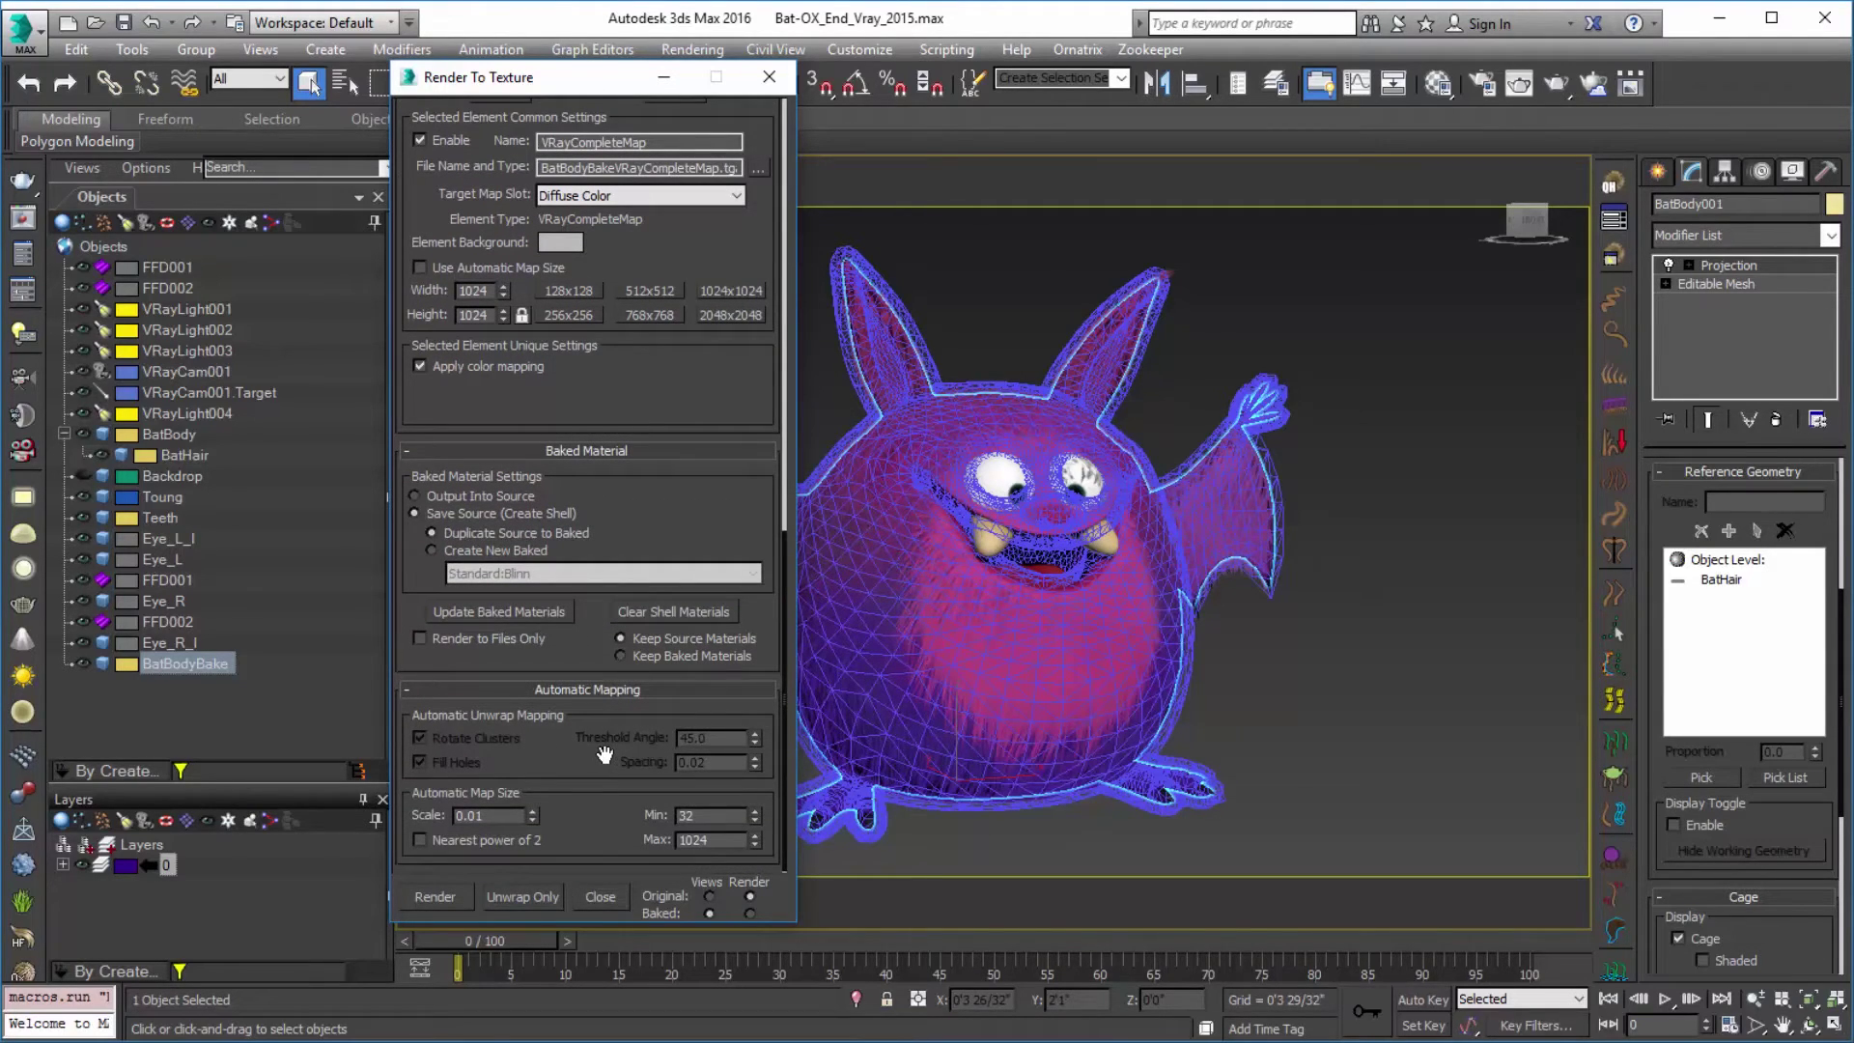
# Step: Set the V-Ray image sampler type to Adaptive subdivision in Render Setup
pyautogui.click(1480, 81)
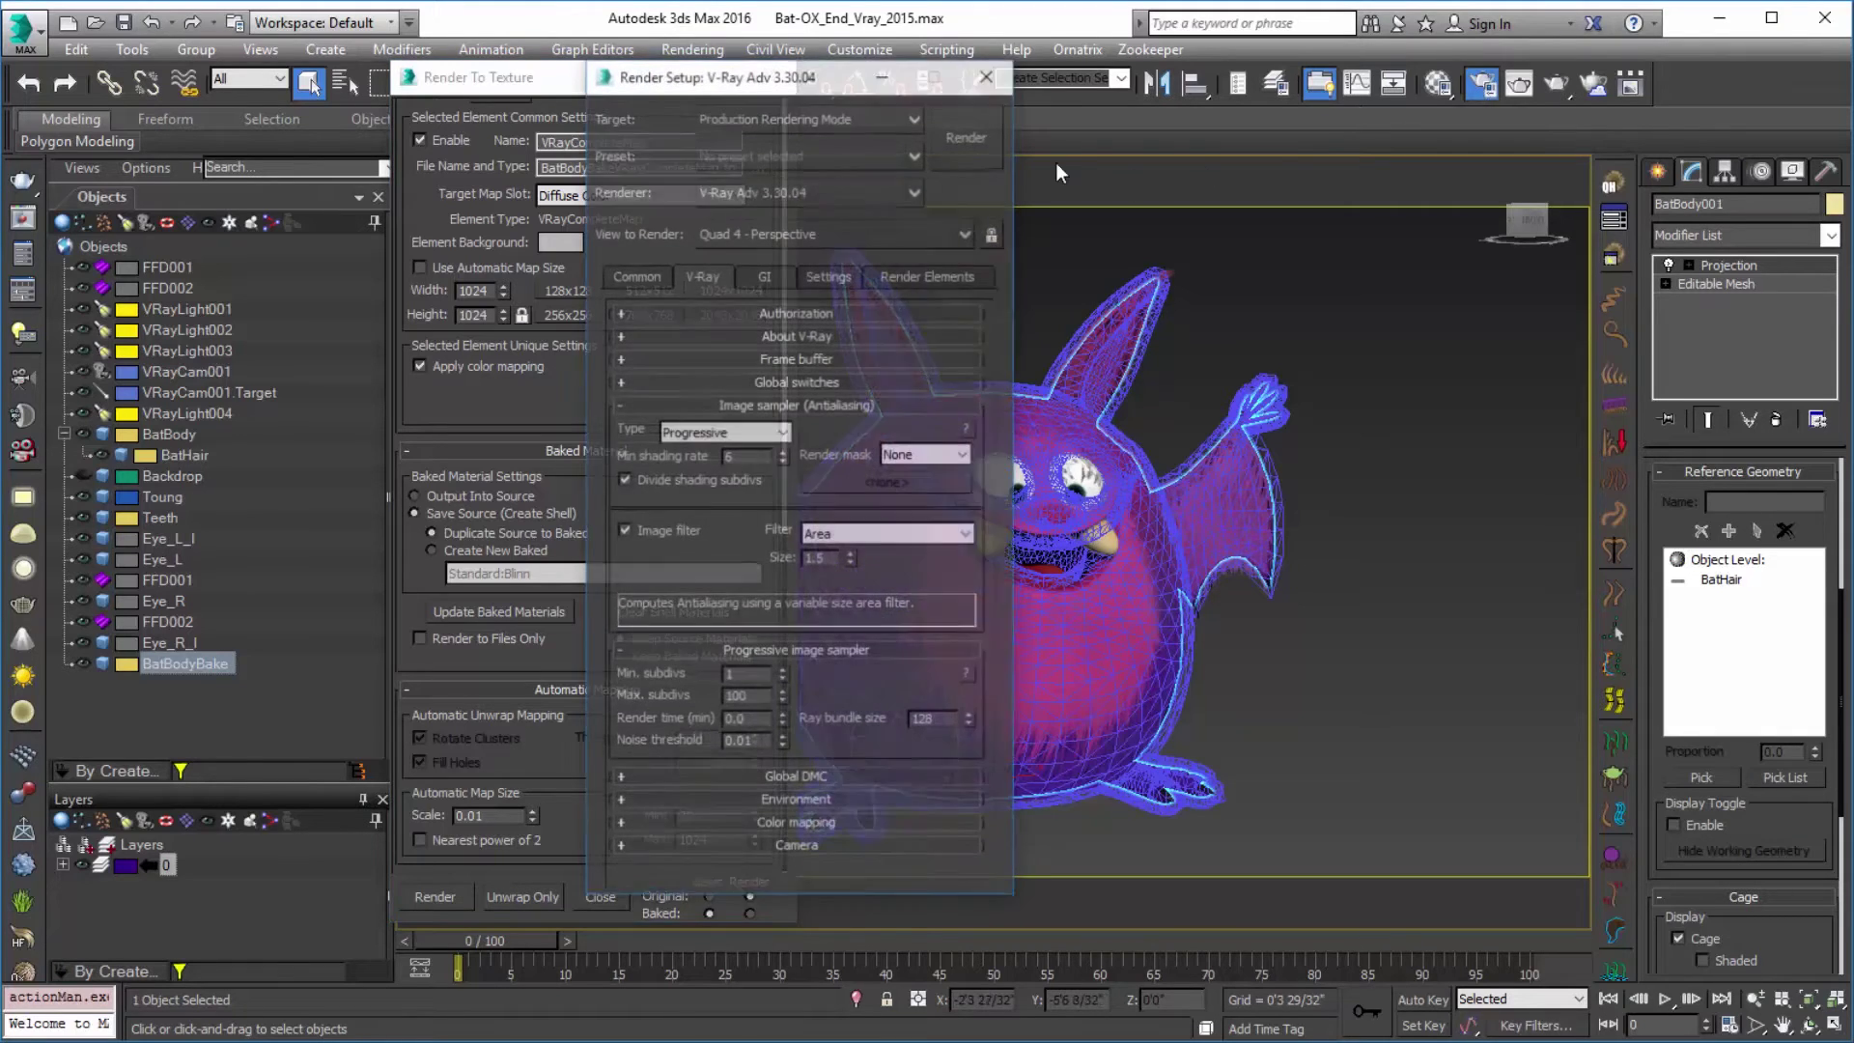
pyautogui.moveTo(810, 72); pyautogui.dragTo(1069, 78)
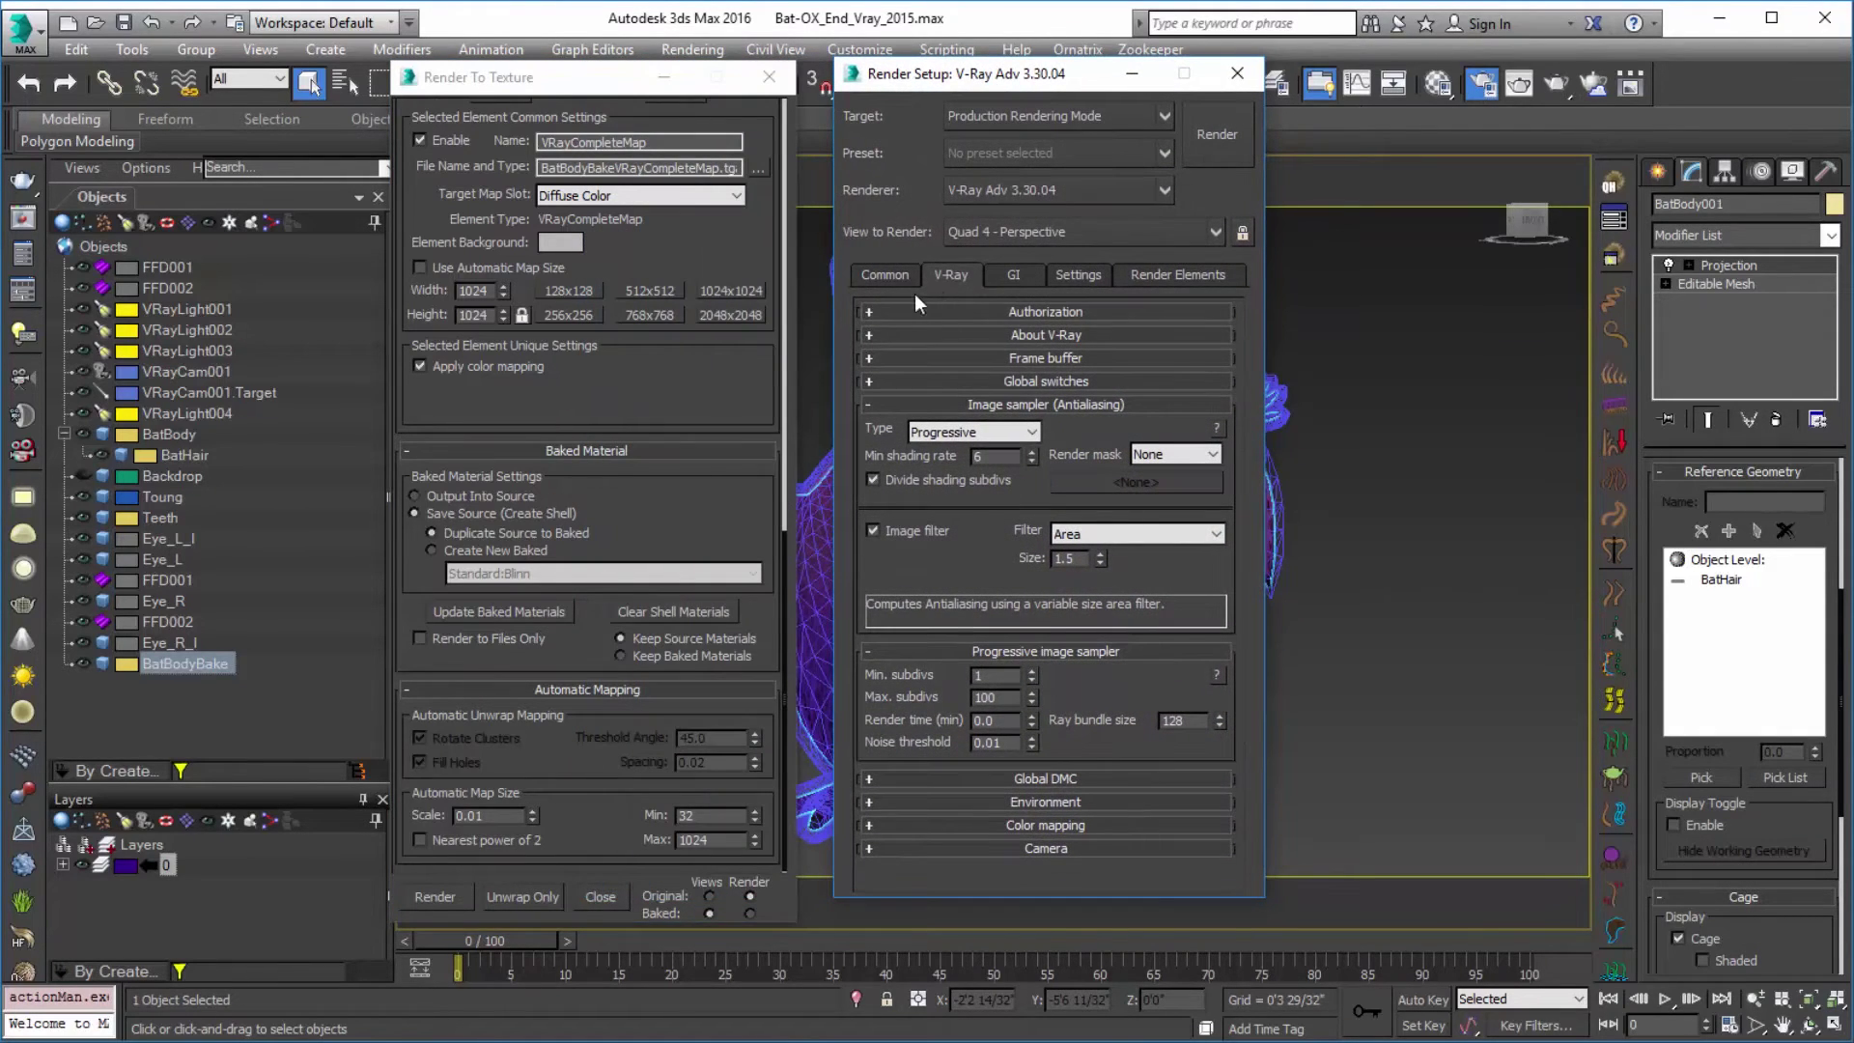
pyautogui.click(966, 436)
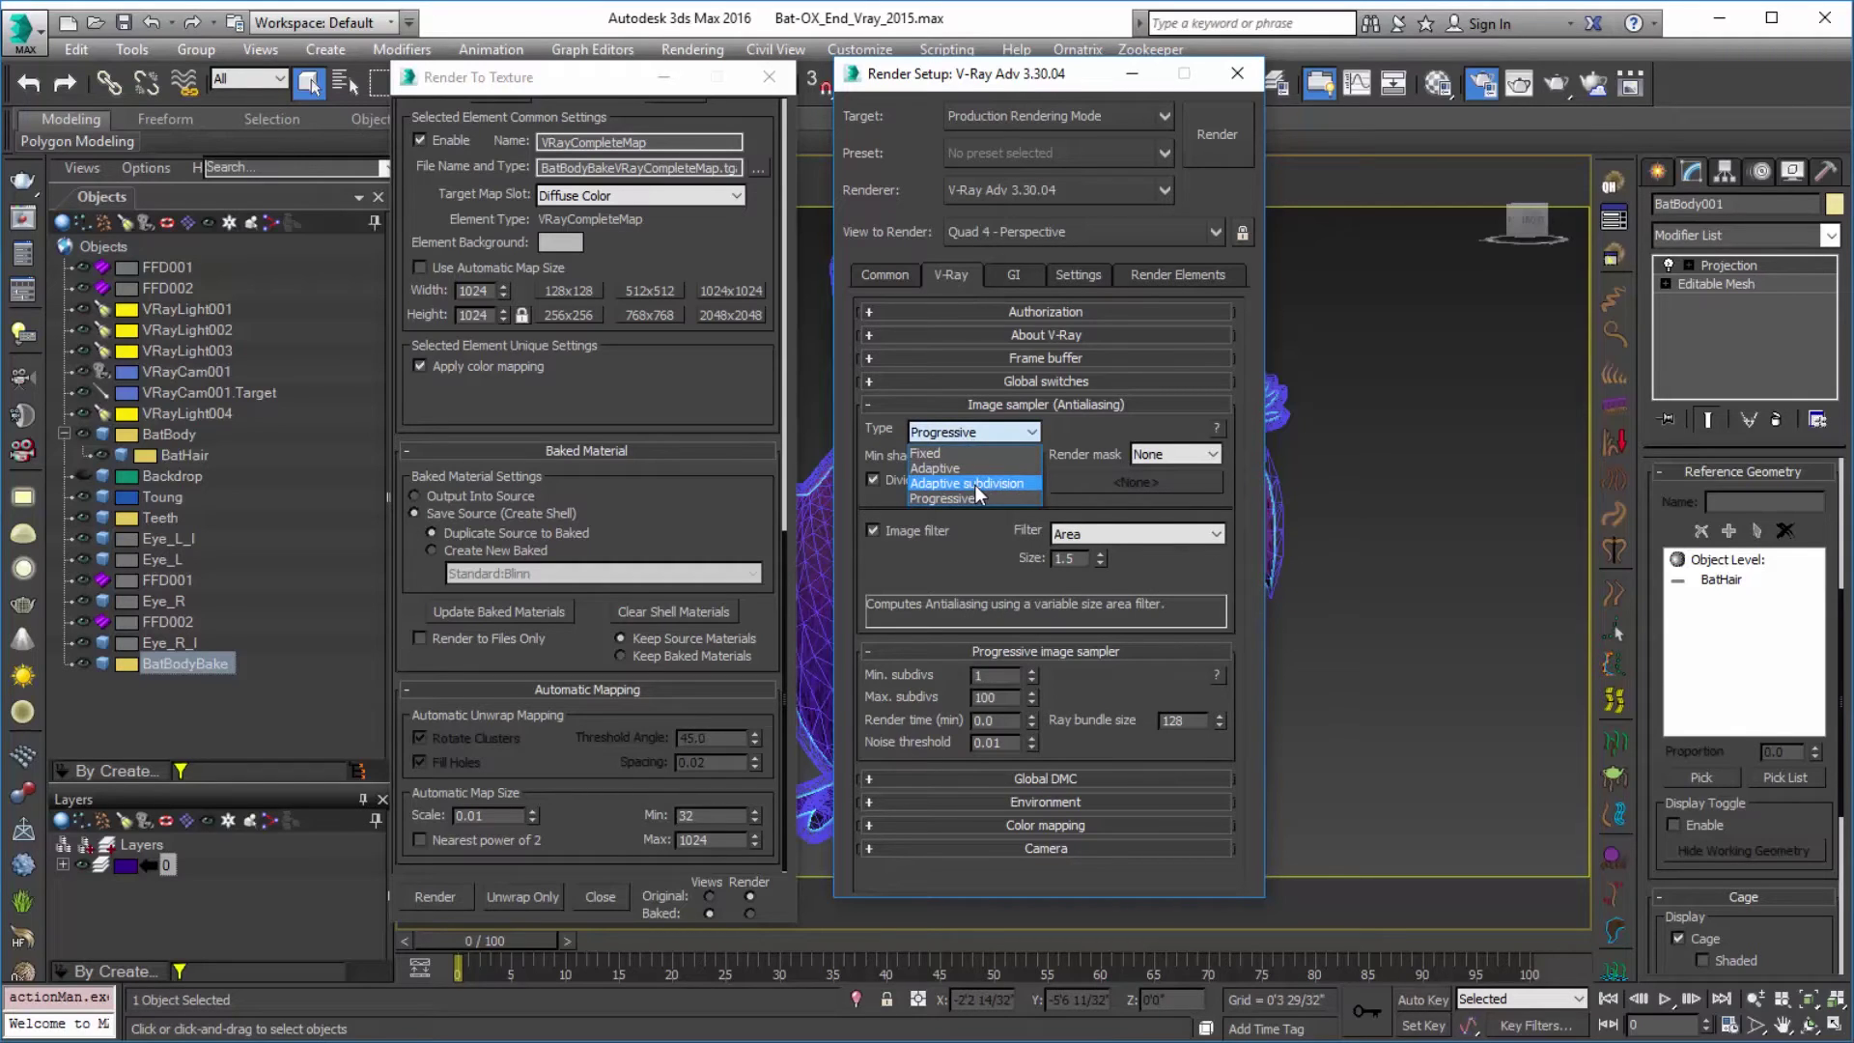
pyautogui.click(936, 483)
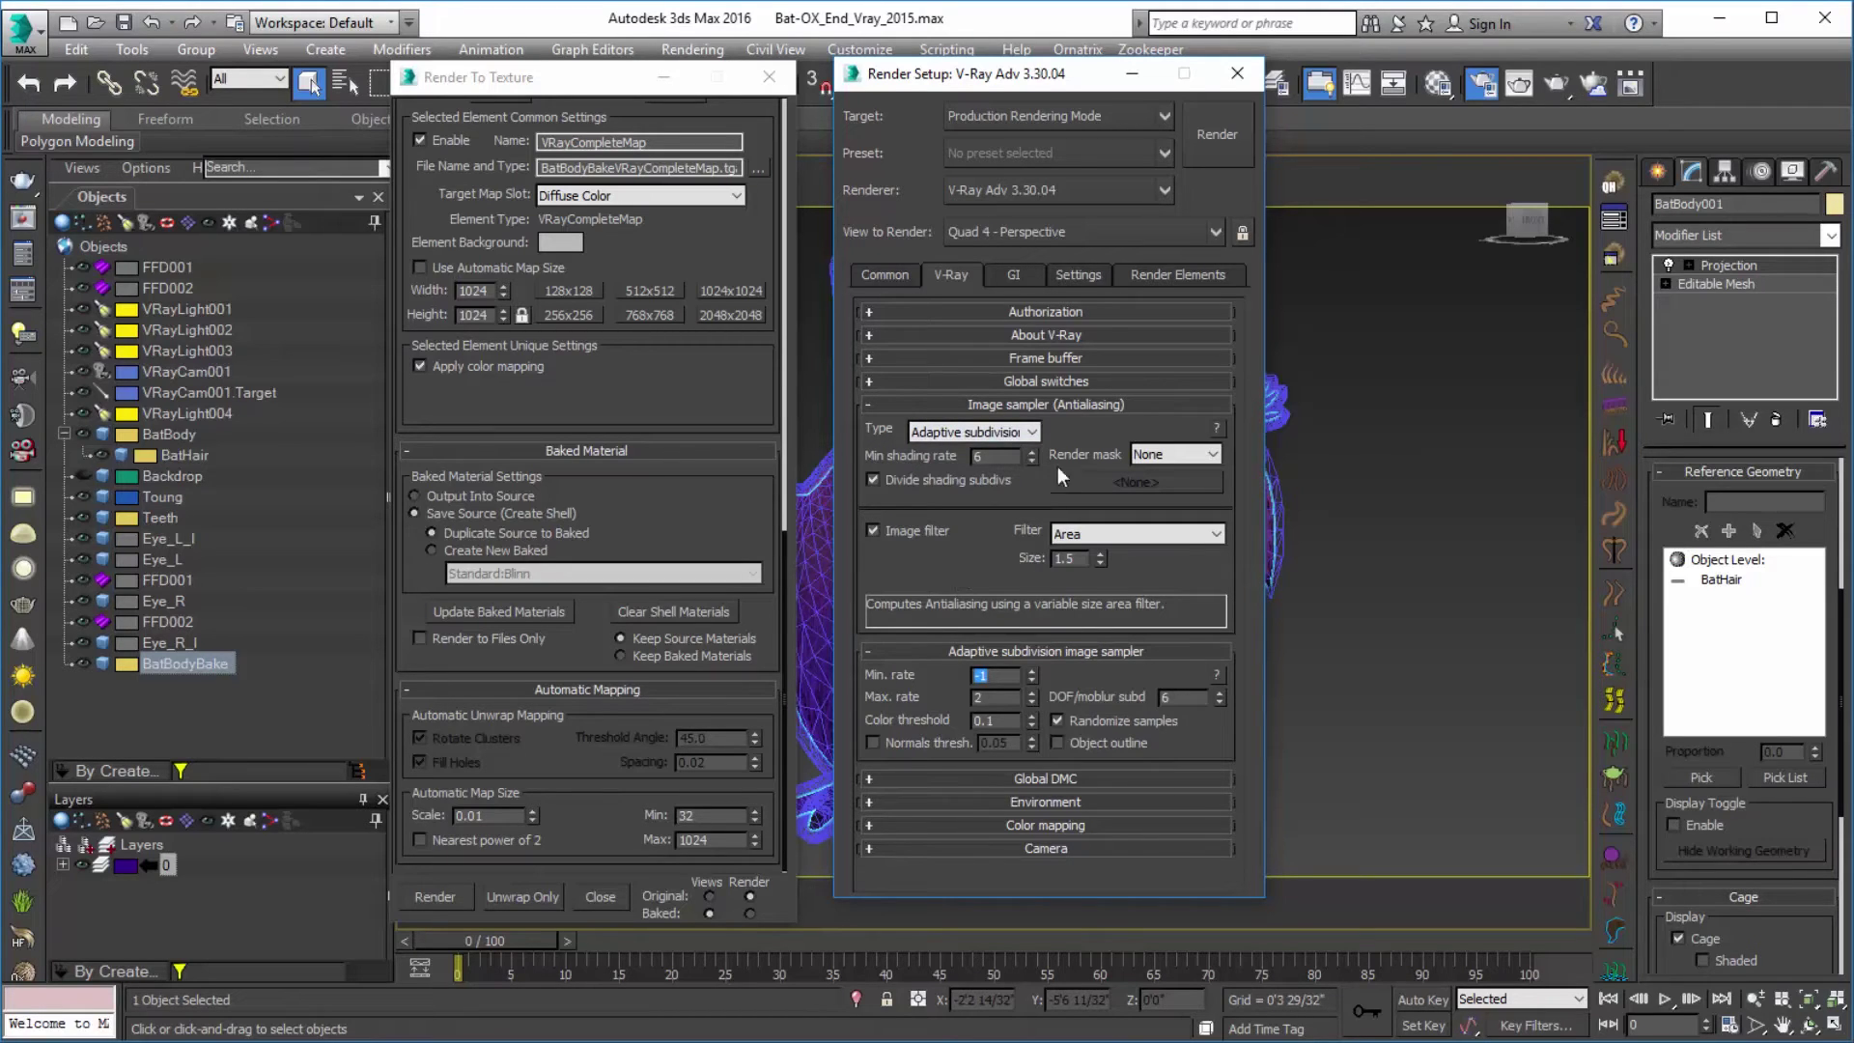
pyautogui.click(1230, 69)
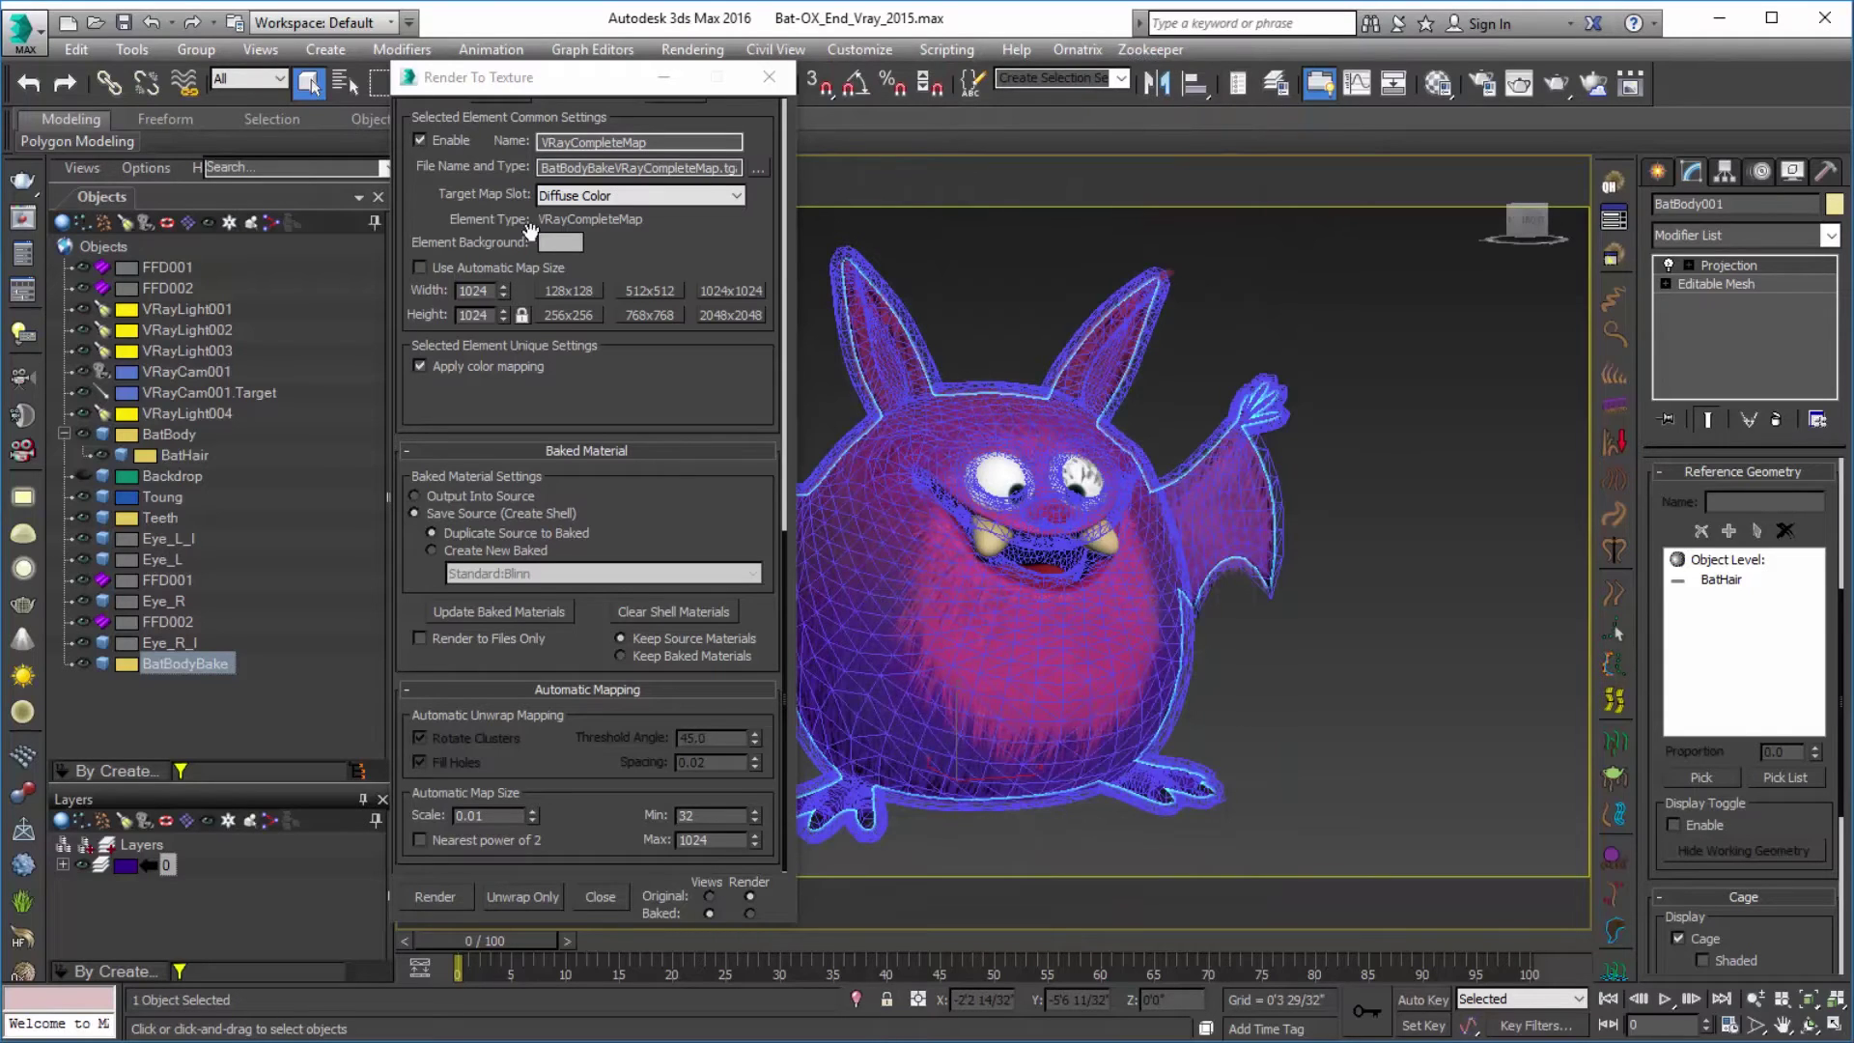
# Step: Render the texture bake for BatBodyBake and overwrite the existing map files
pyautogui.click(638, 104)
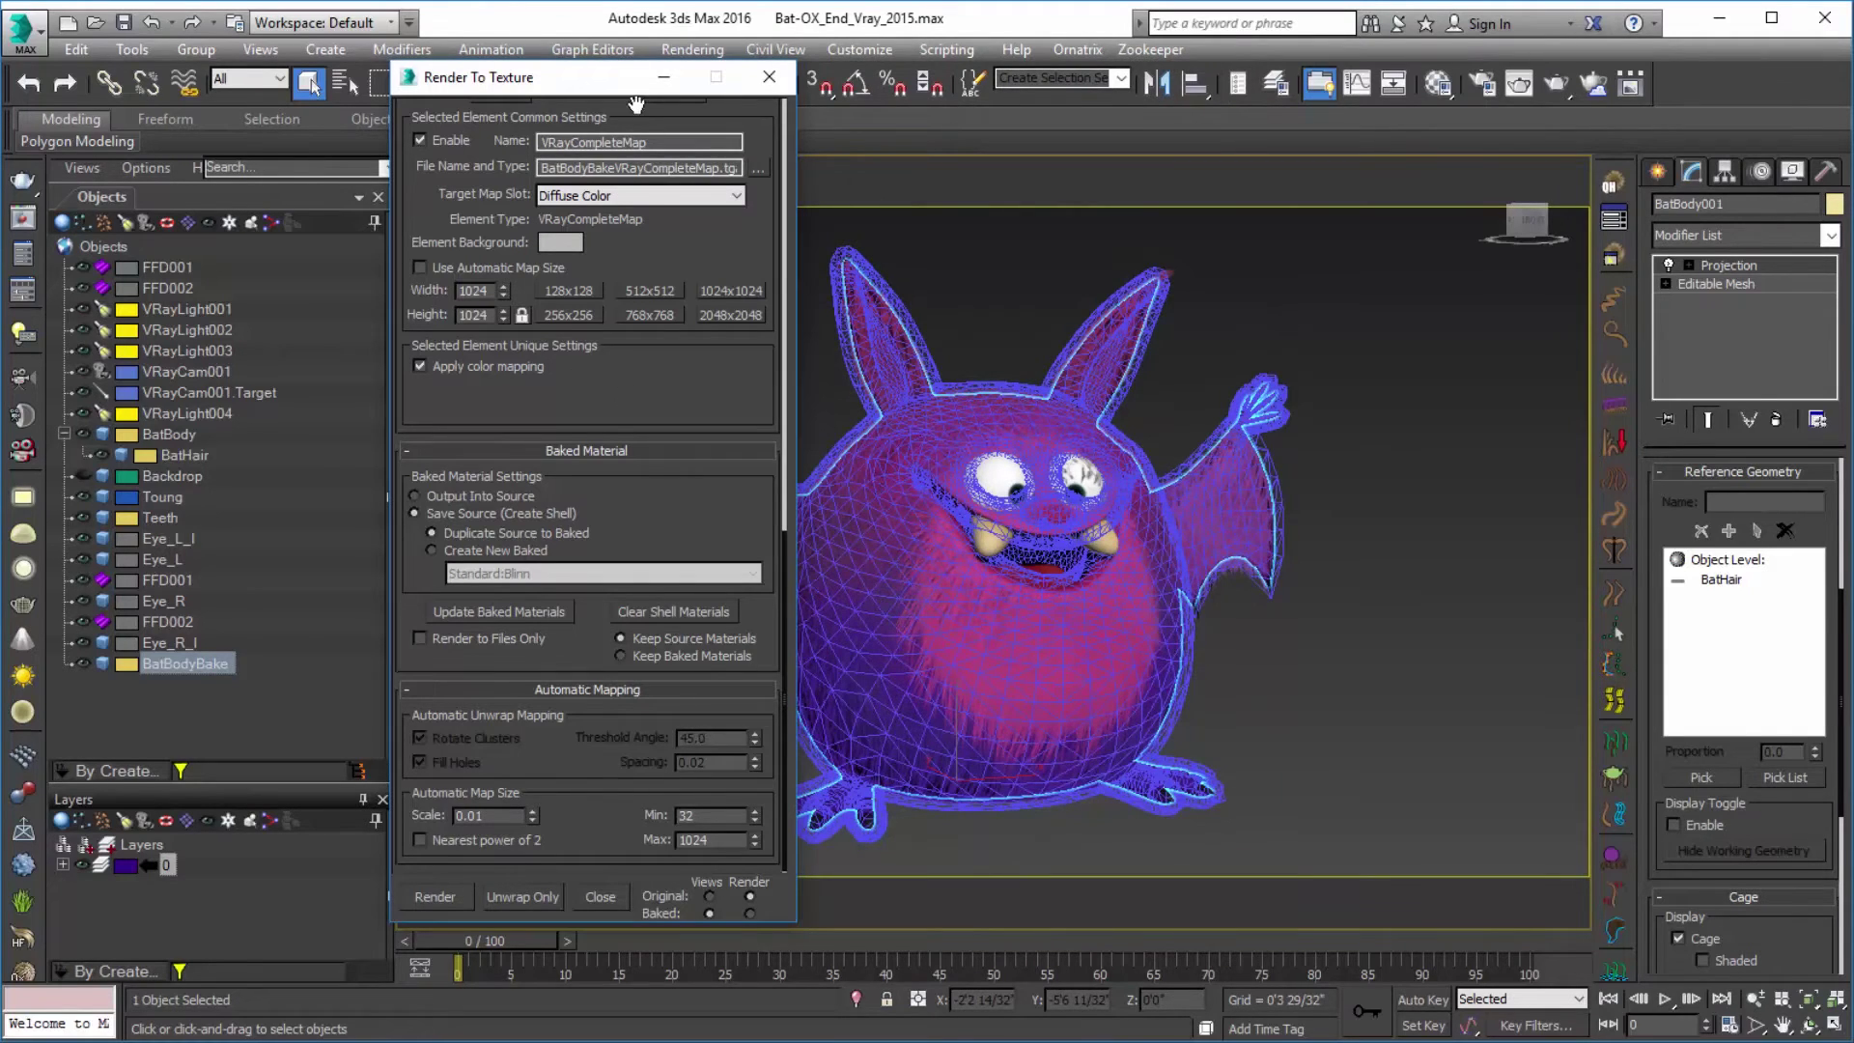
pyautogui.click(452, 894)
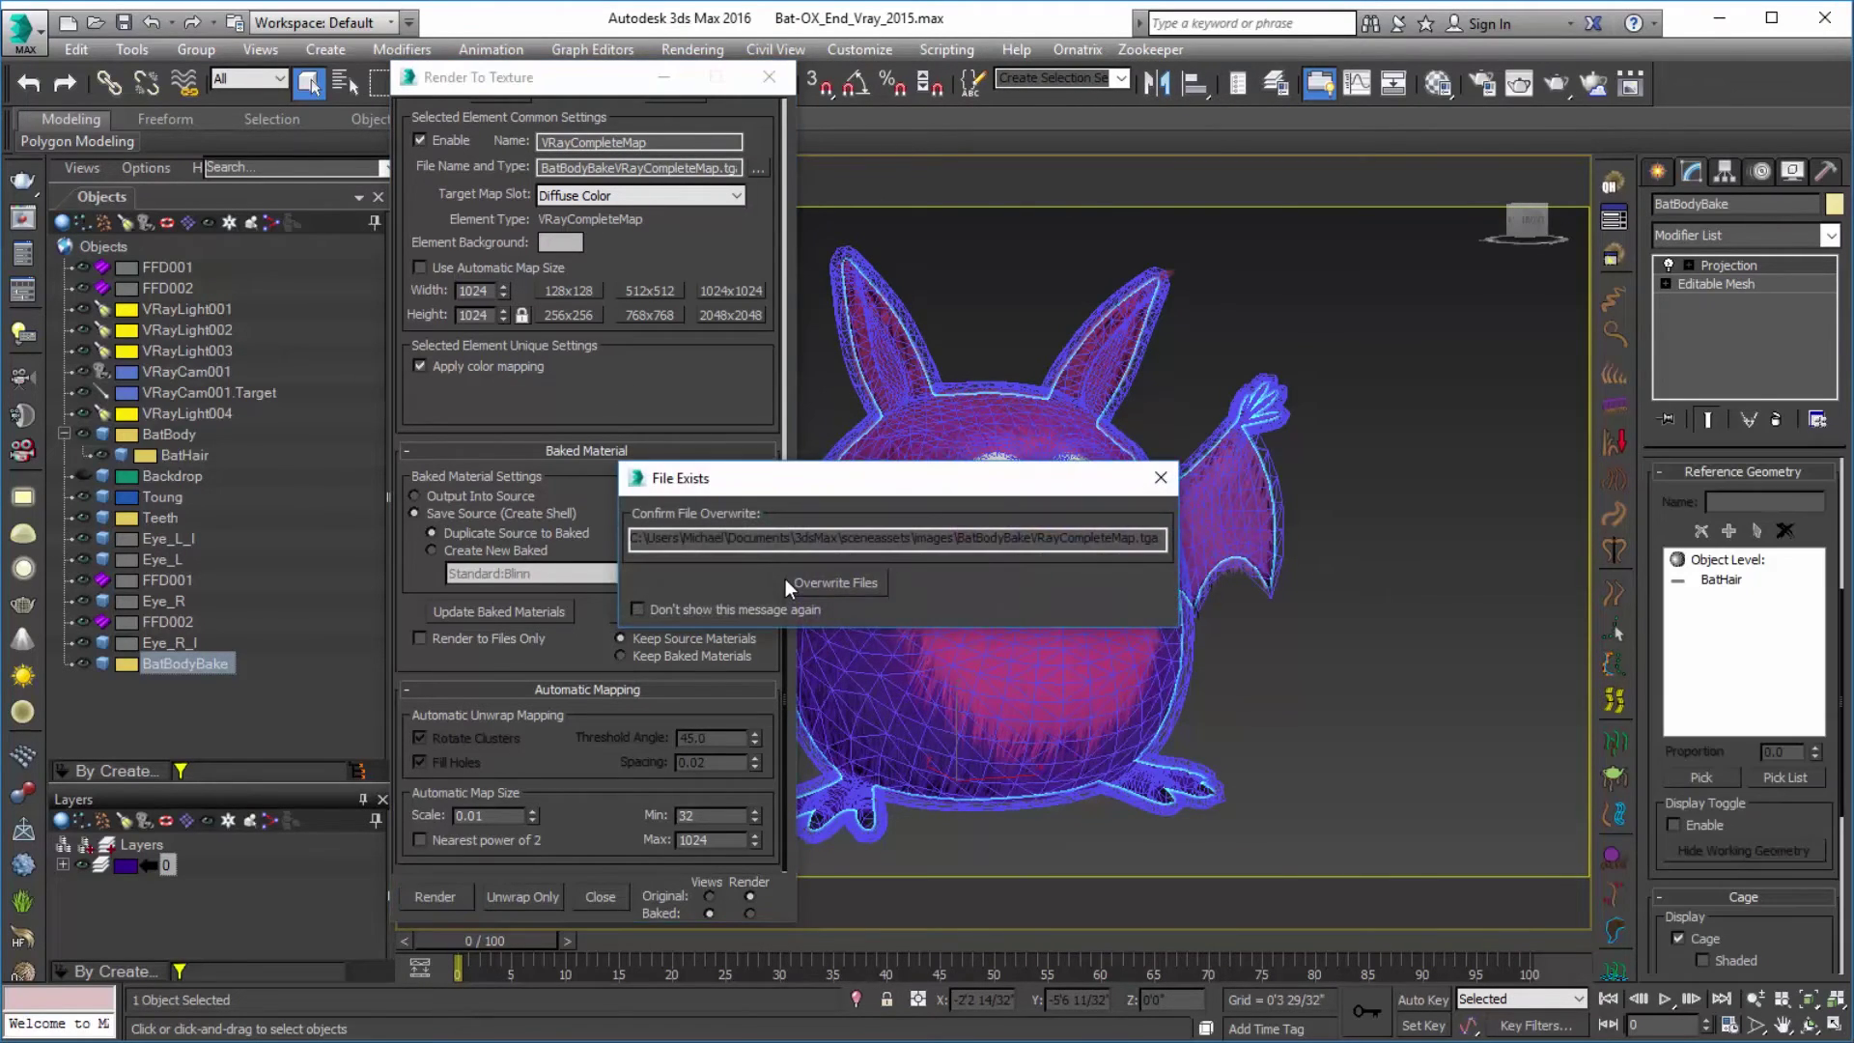
pyautogui.click(785, 577)
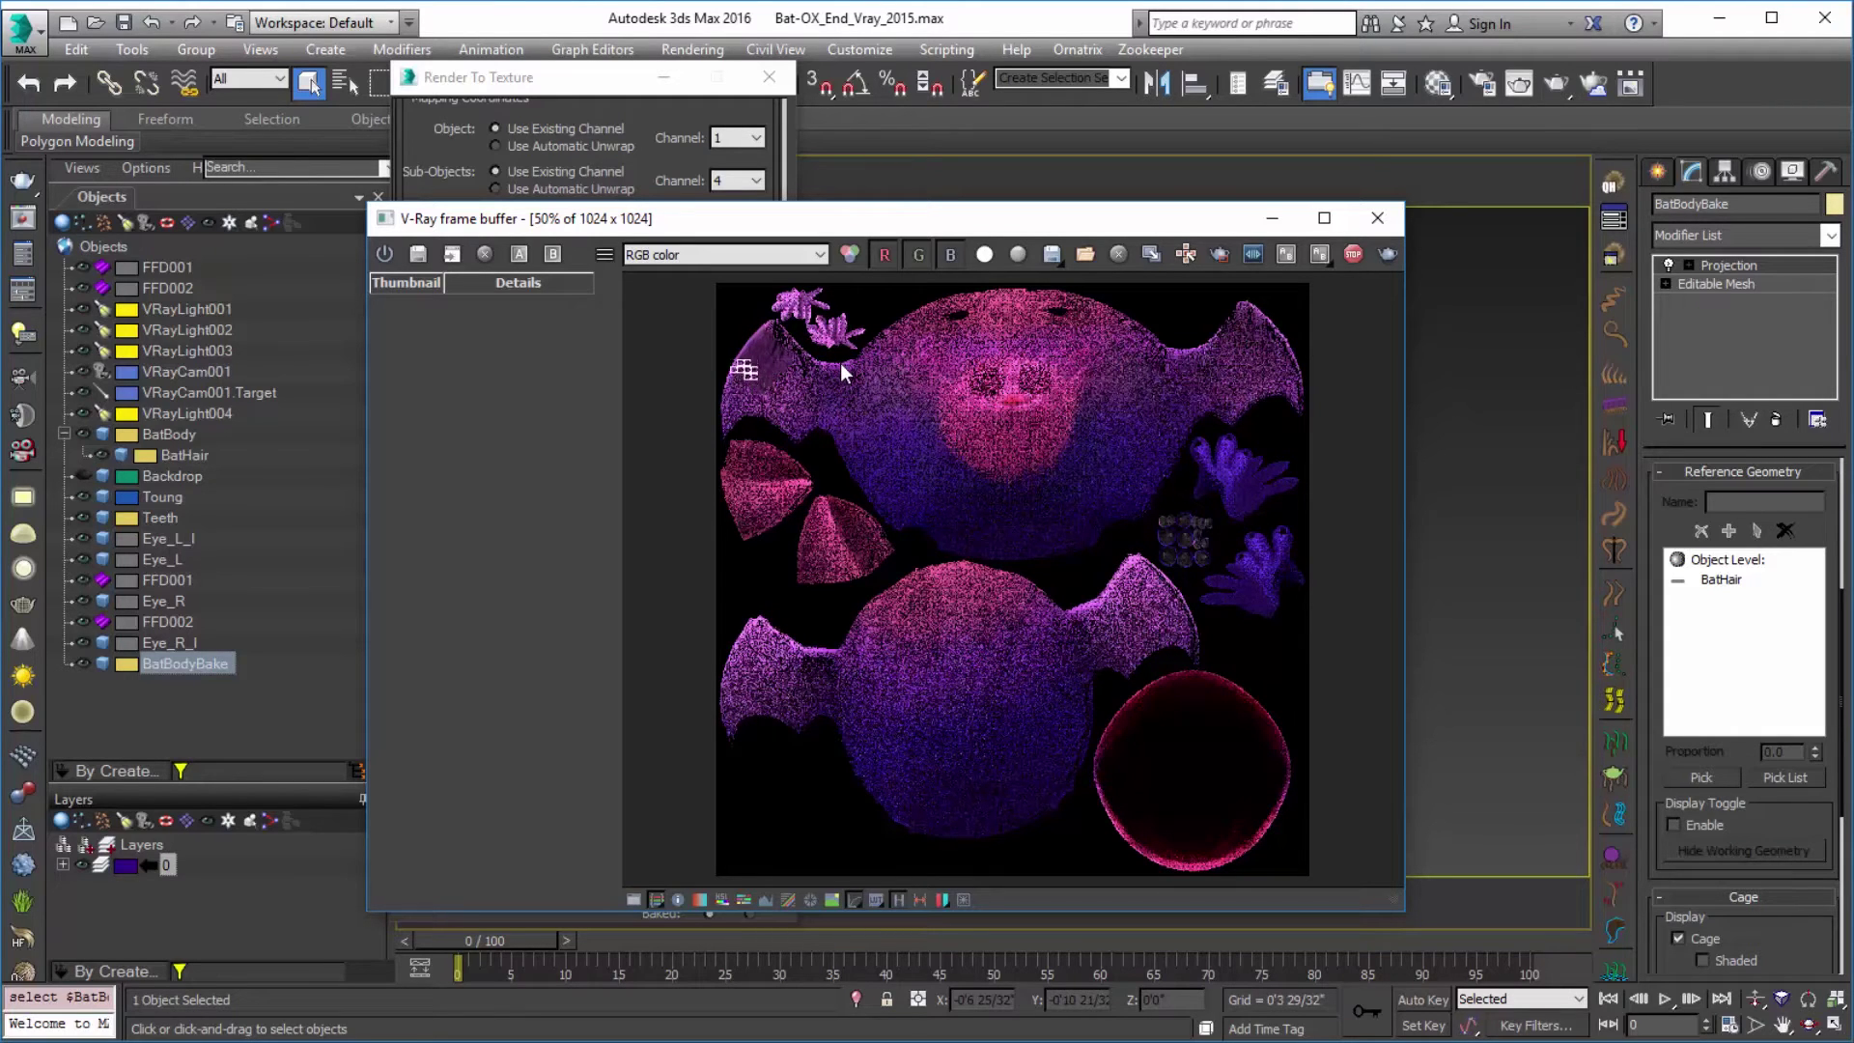
# Step: Inspect the bake in the V-Ray frame buffer up close and through the Alpha, VRayCompleteMap and VRayNormalsMap channels
pyautogui.scroll(1, 774, 351)
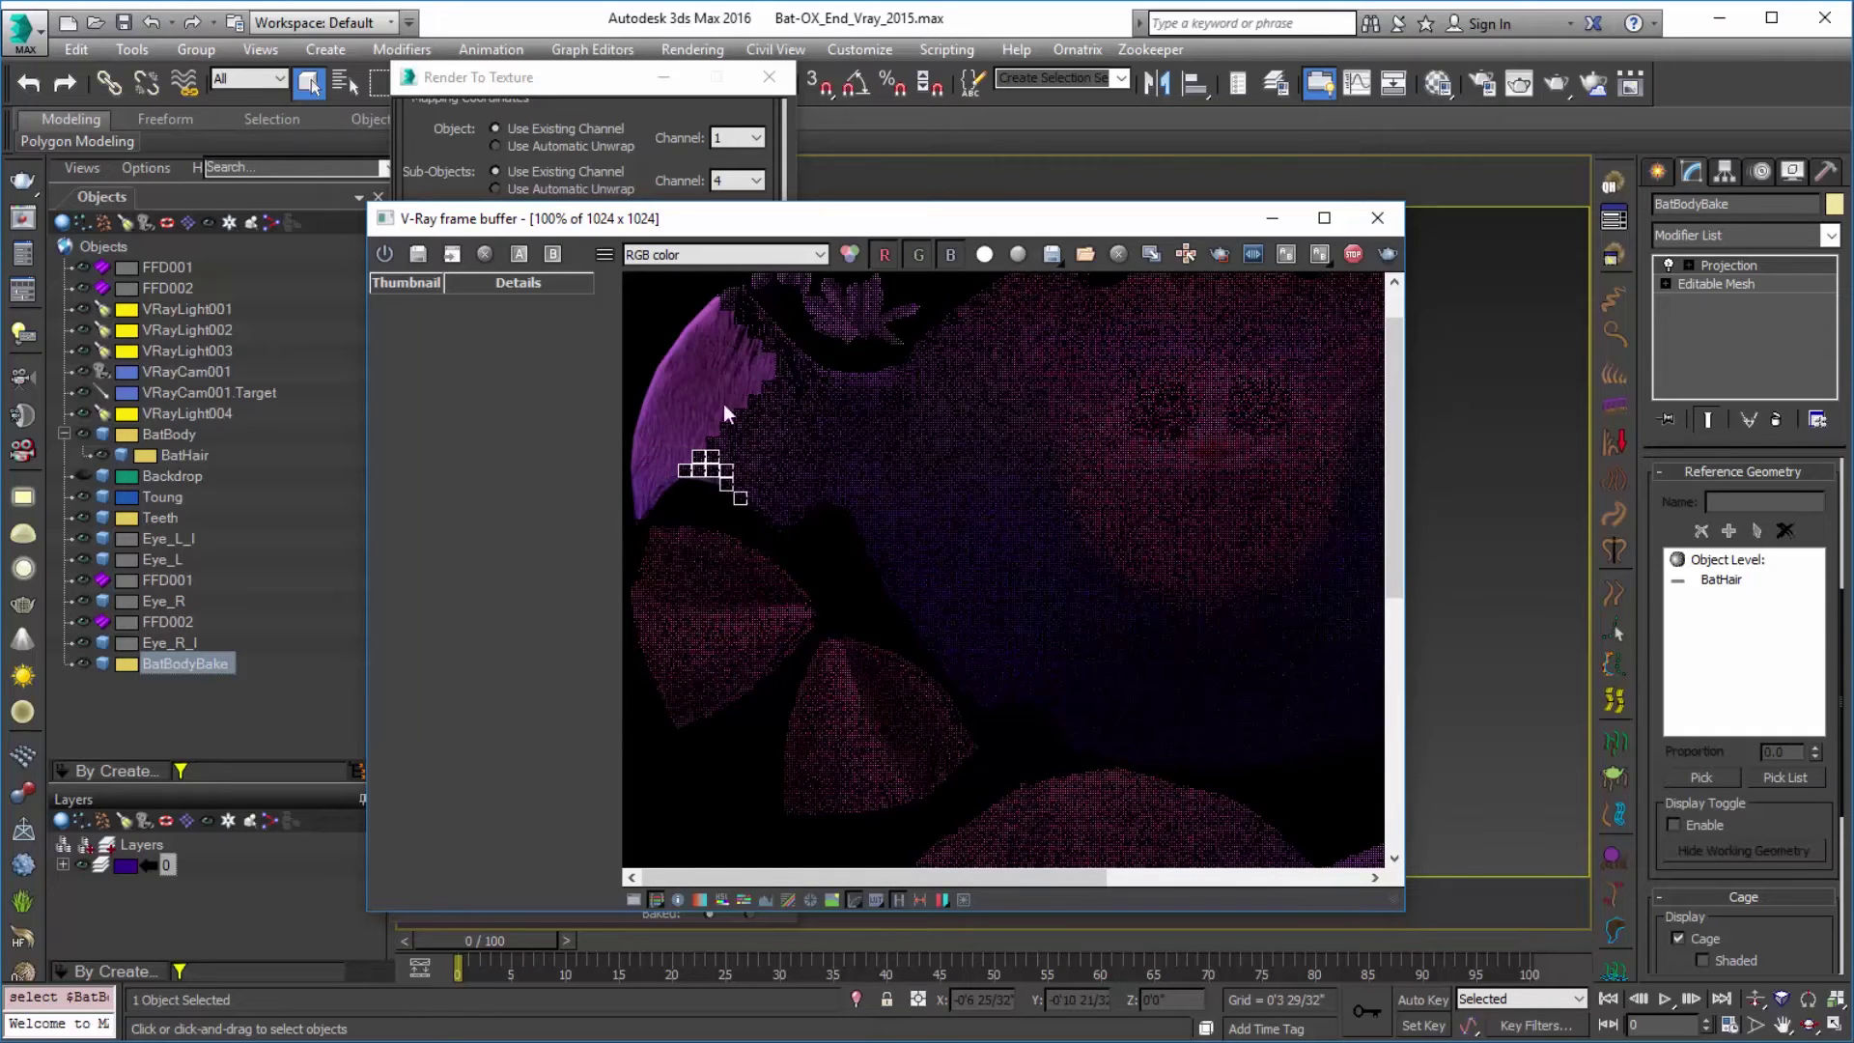
pyautogui.scroll(-1, 722, 404)
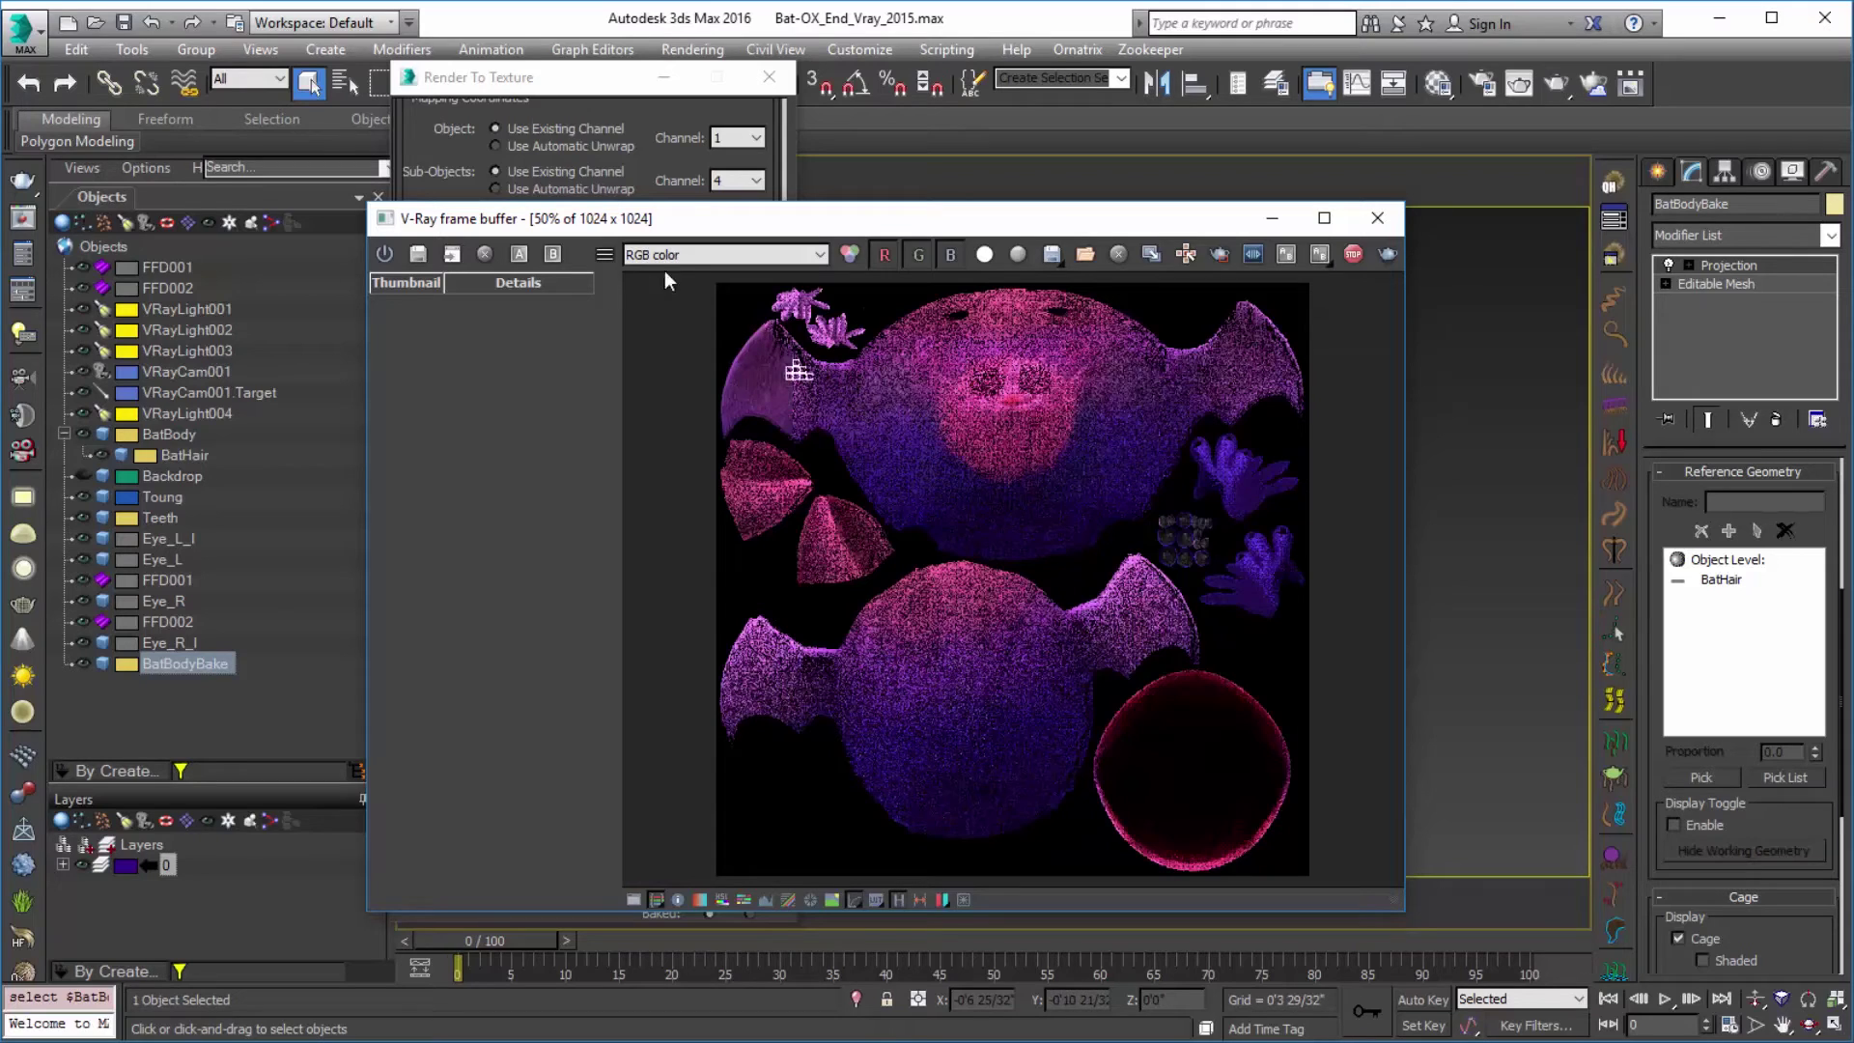
pyautogui.click(699, 254)
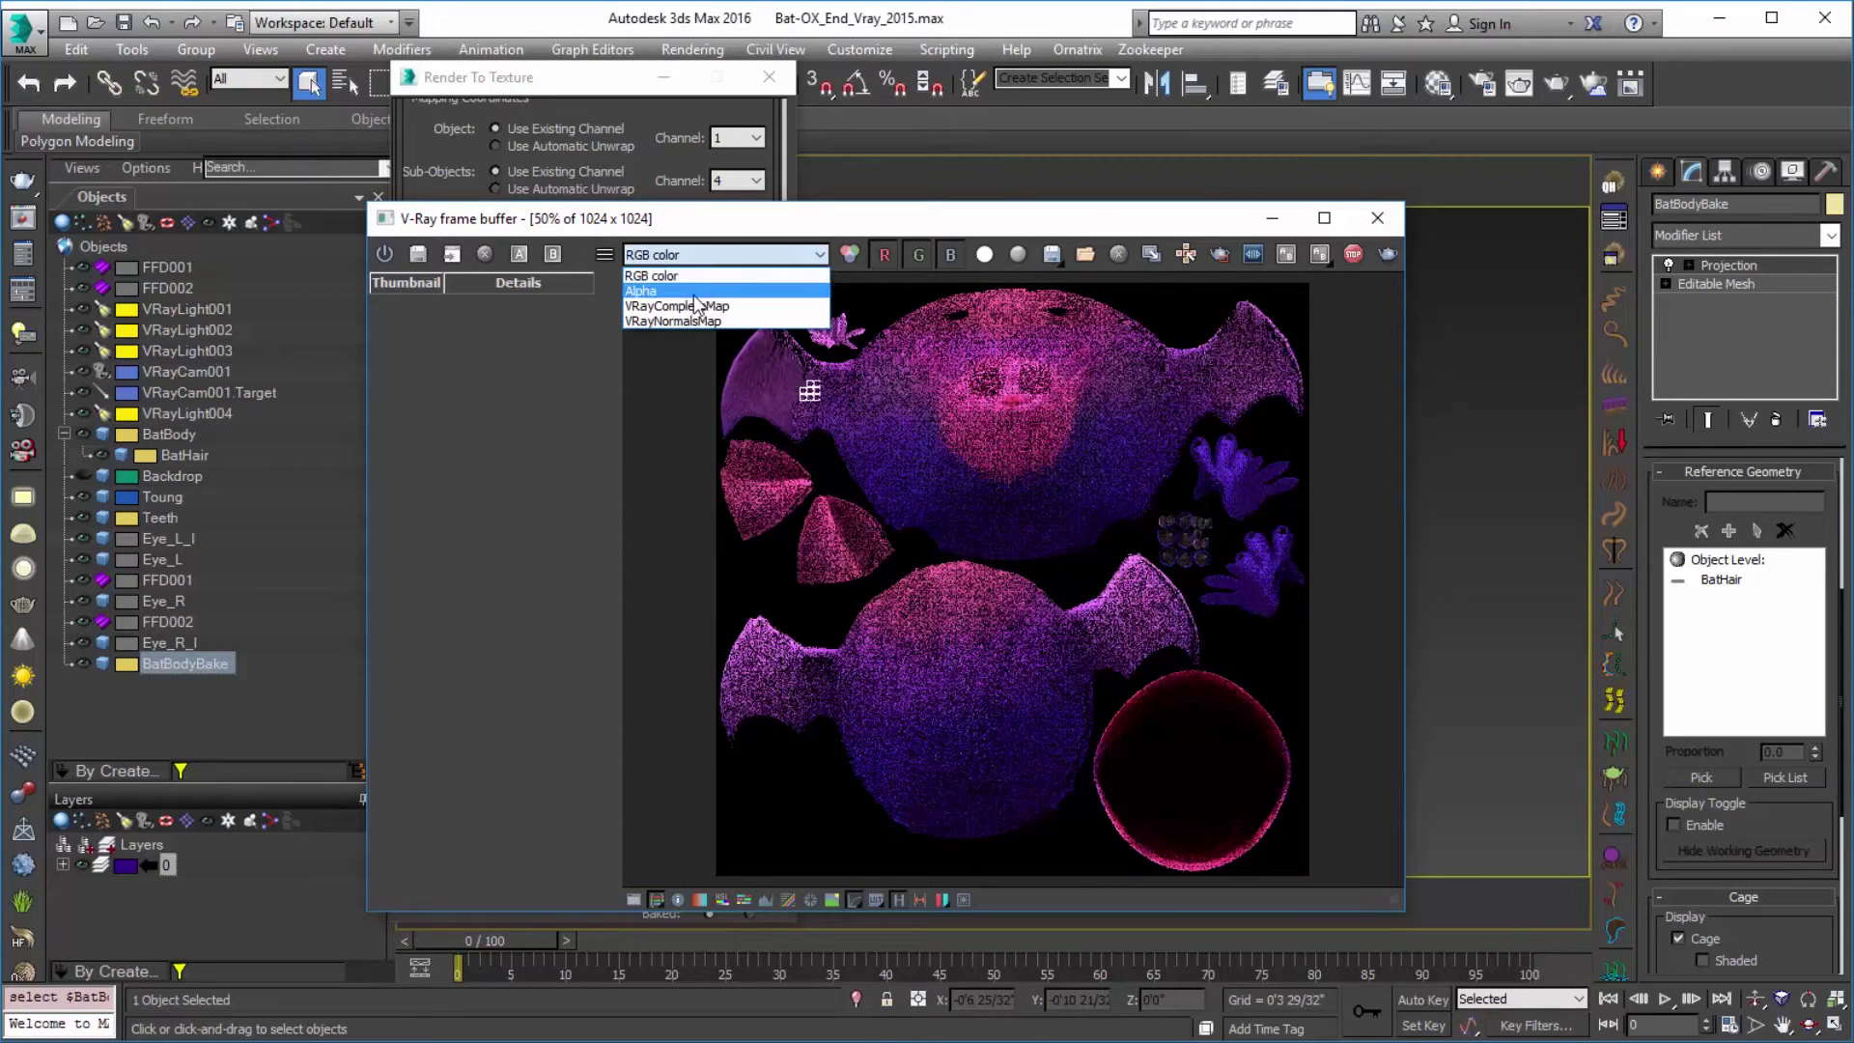
pyautogui.click(693, 291)
pyautogui.click(722, 253)
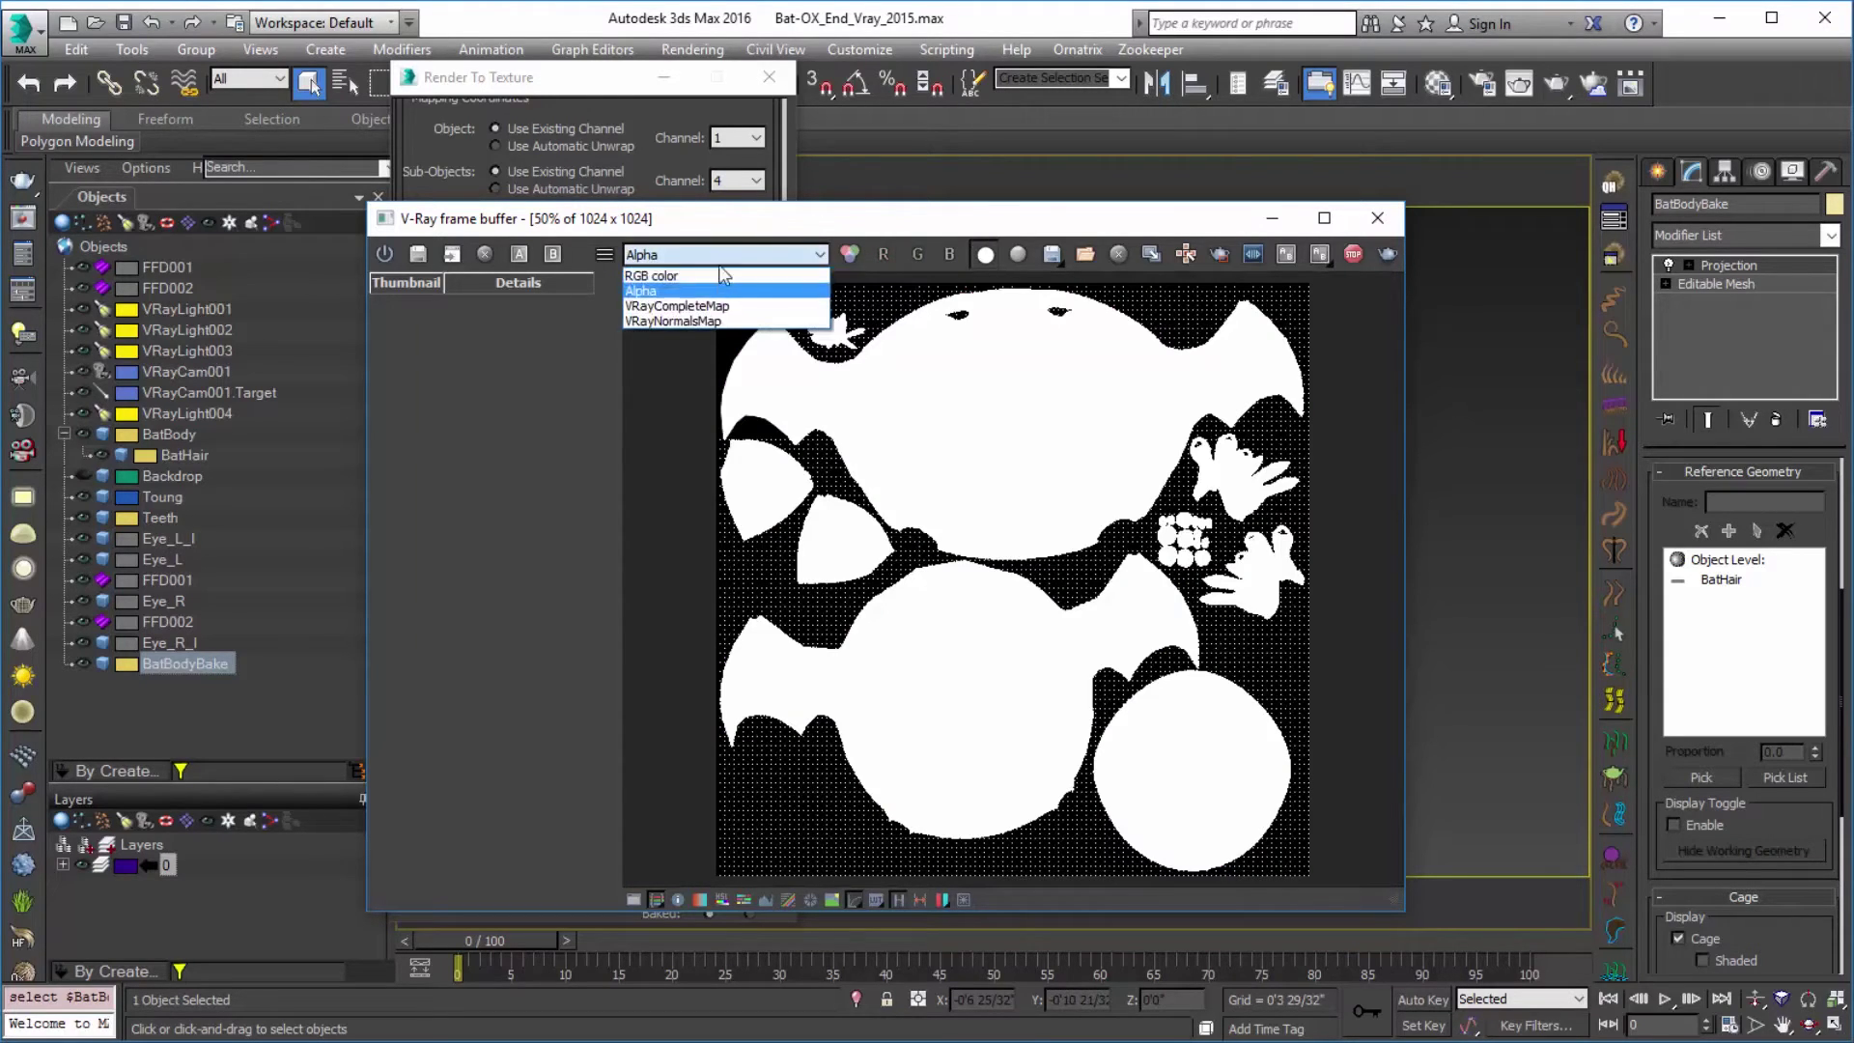
pyautogui.click(714, 309)
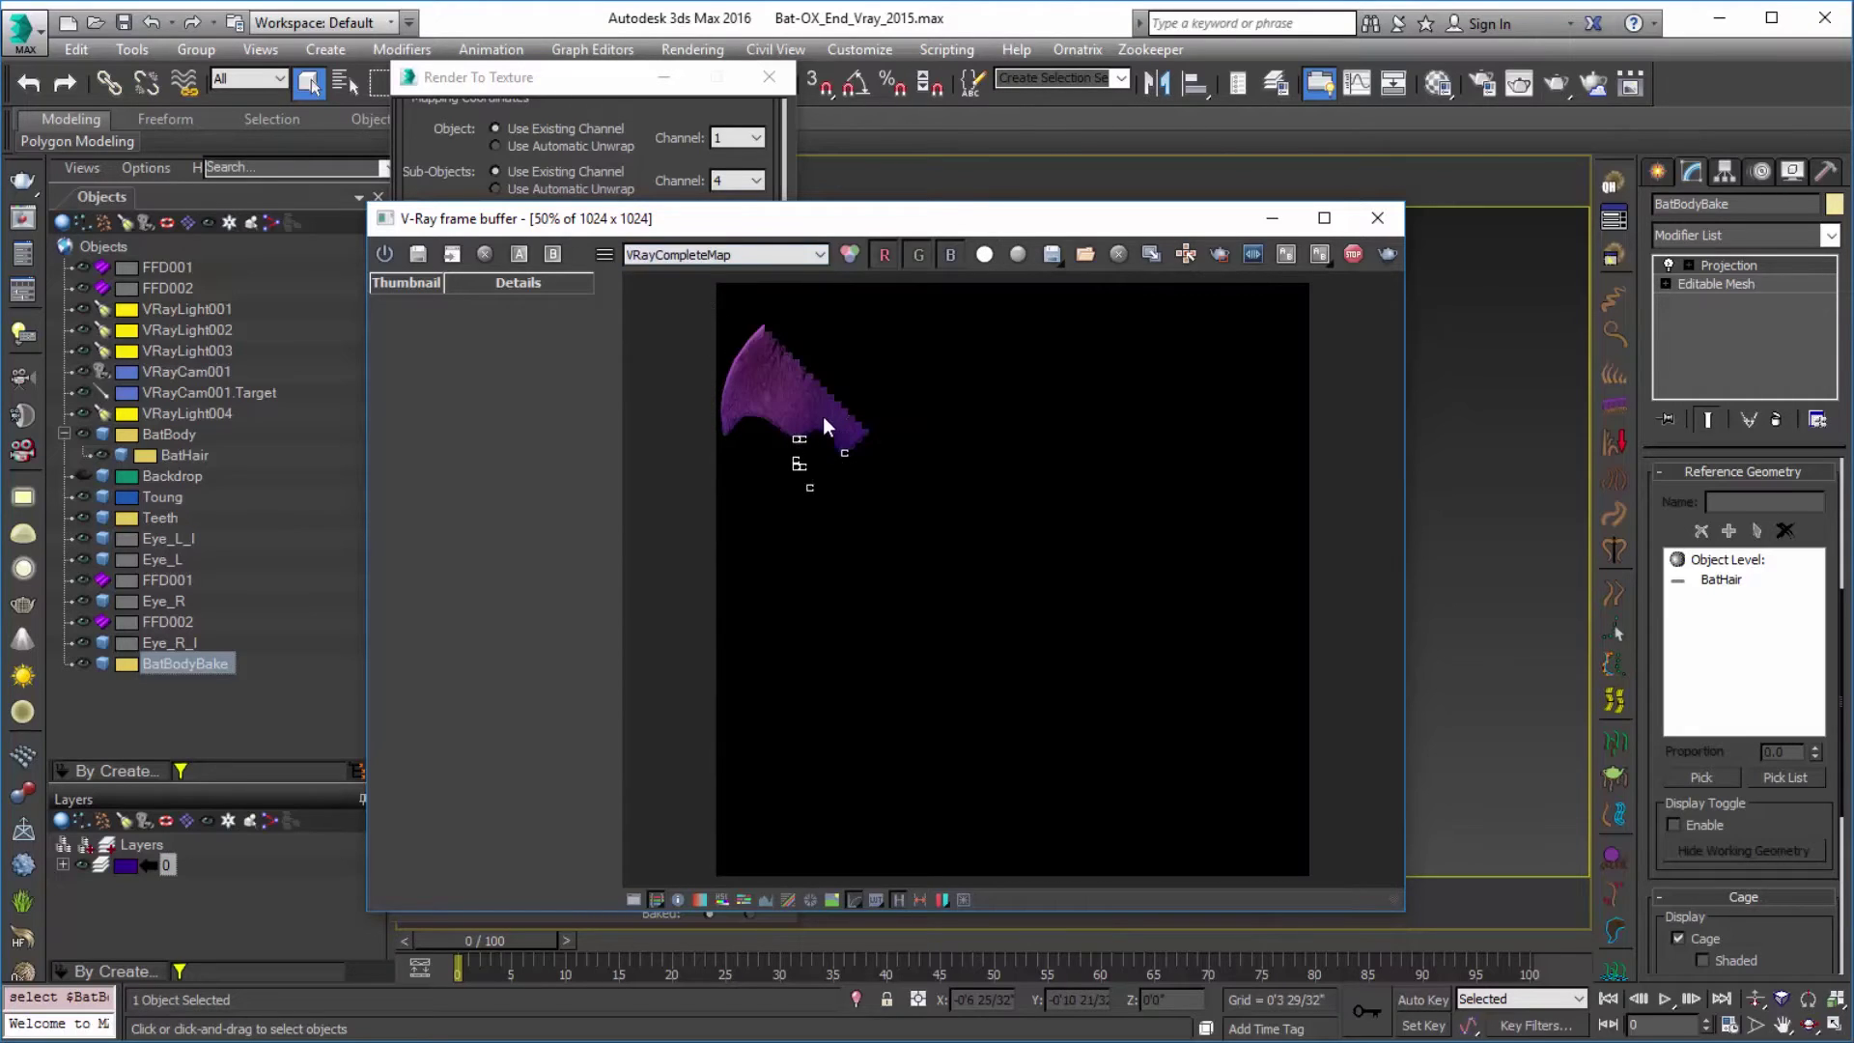
pyautogui.click(734, 254)
pyautogui.click(733, 321)
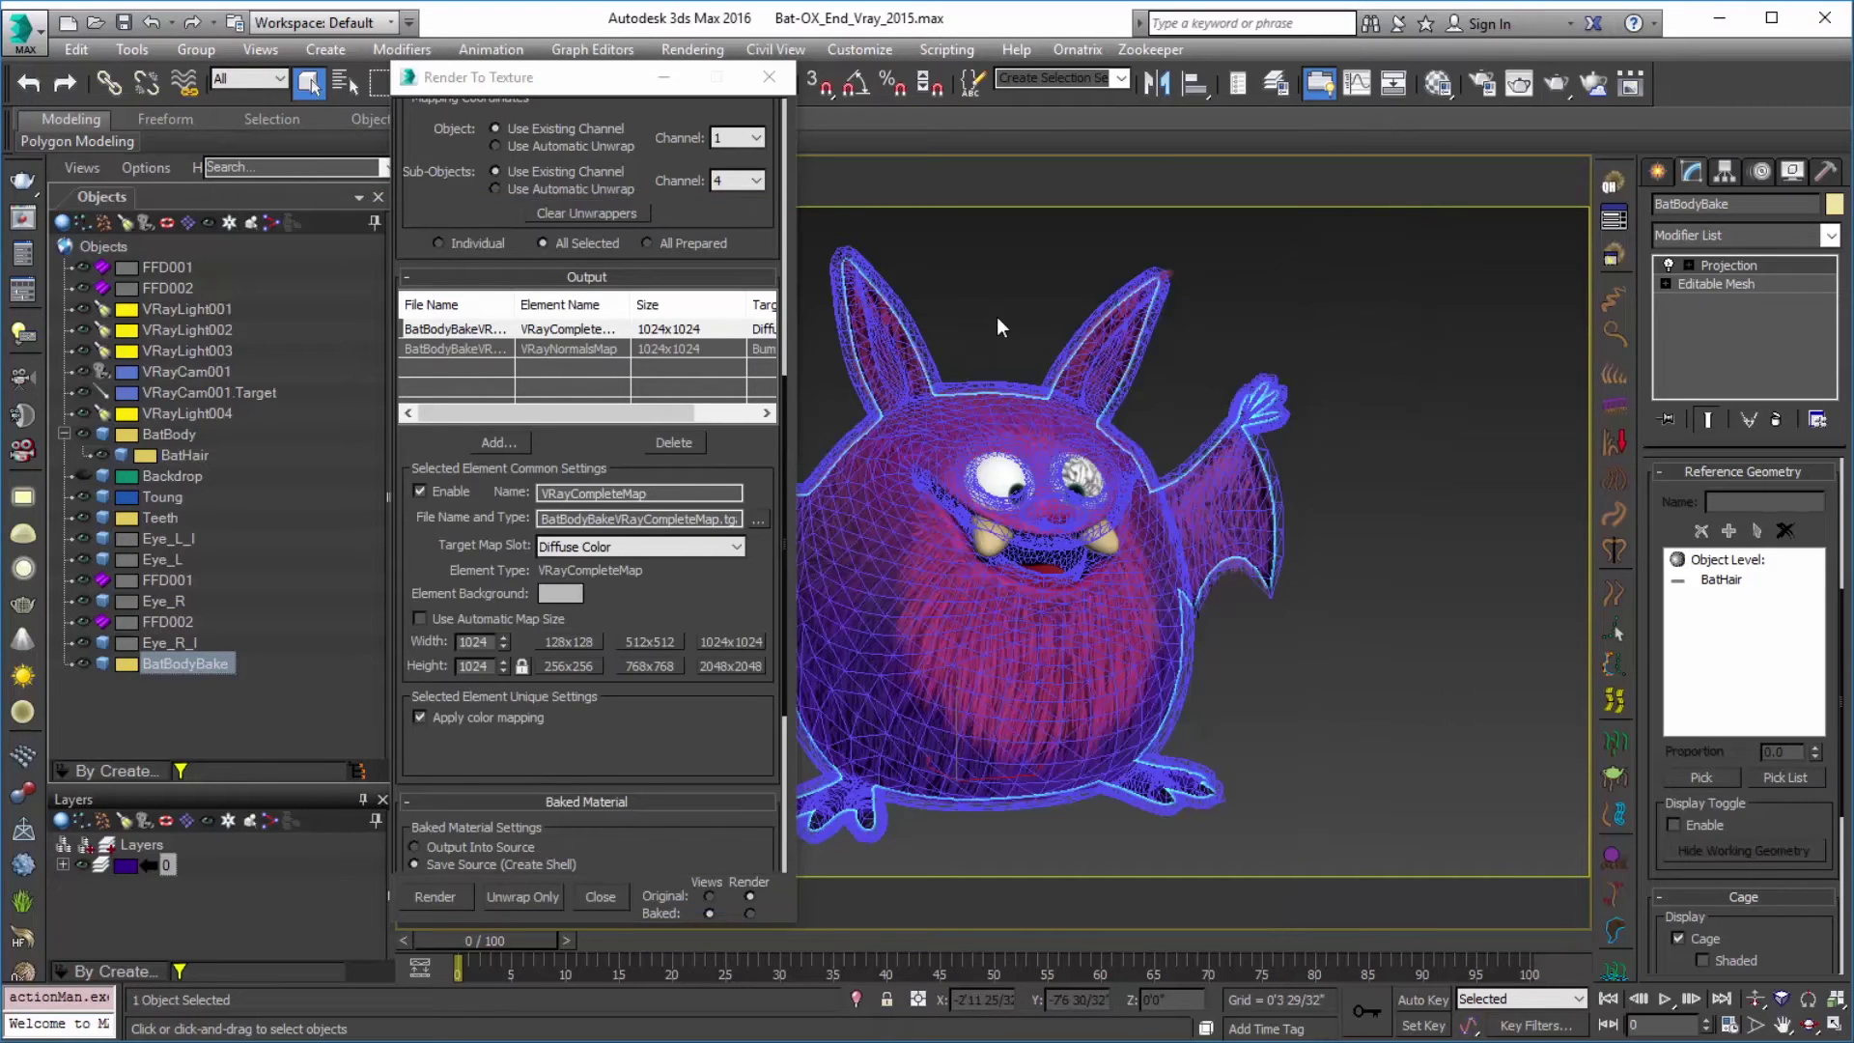
# Step: Close Render To Texture and hide BatHair and BatBody, leaving nothing selected
pyautogui.click(768, 79)
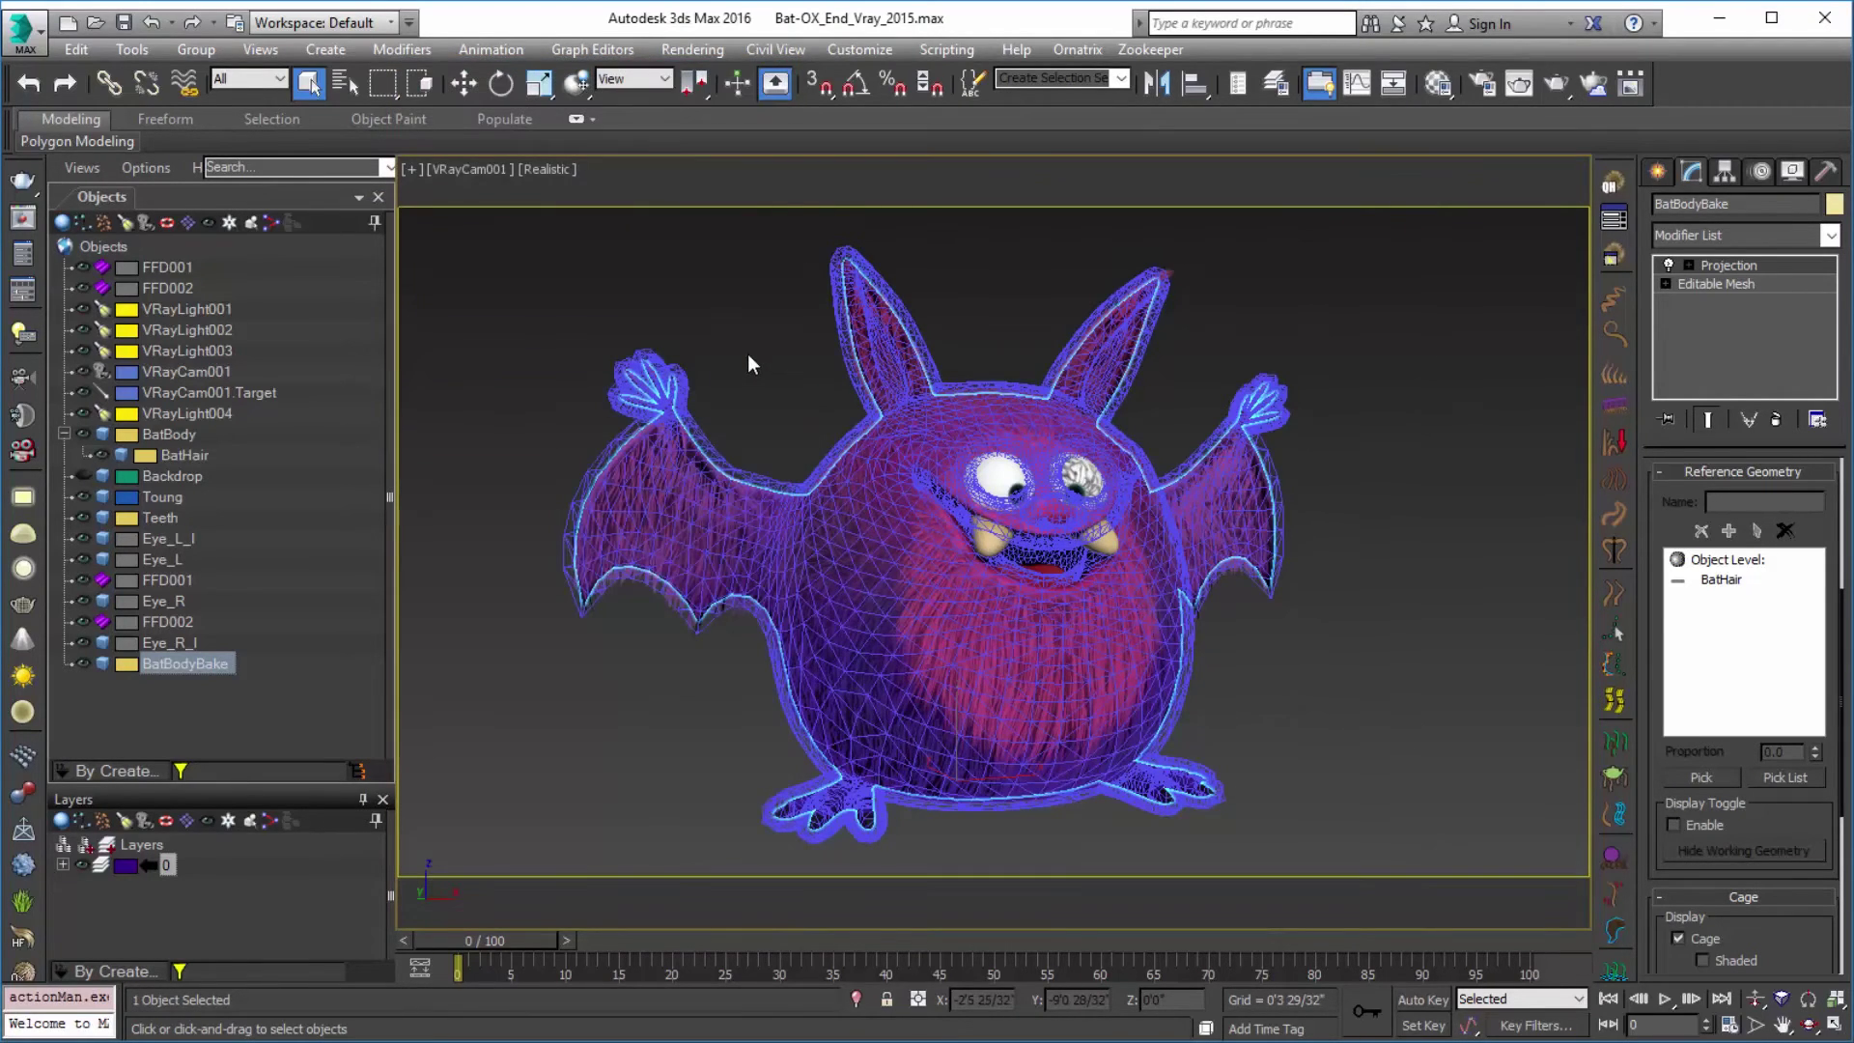
pyautogui.click(100, 454)
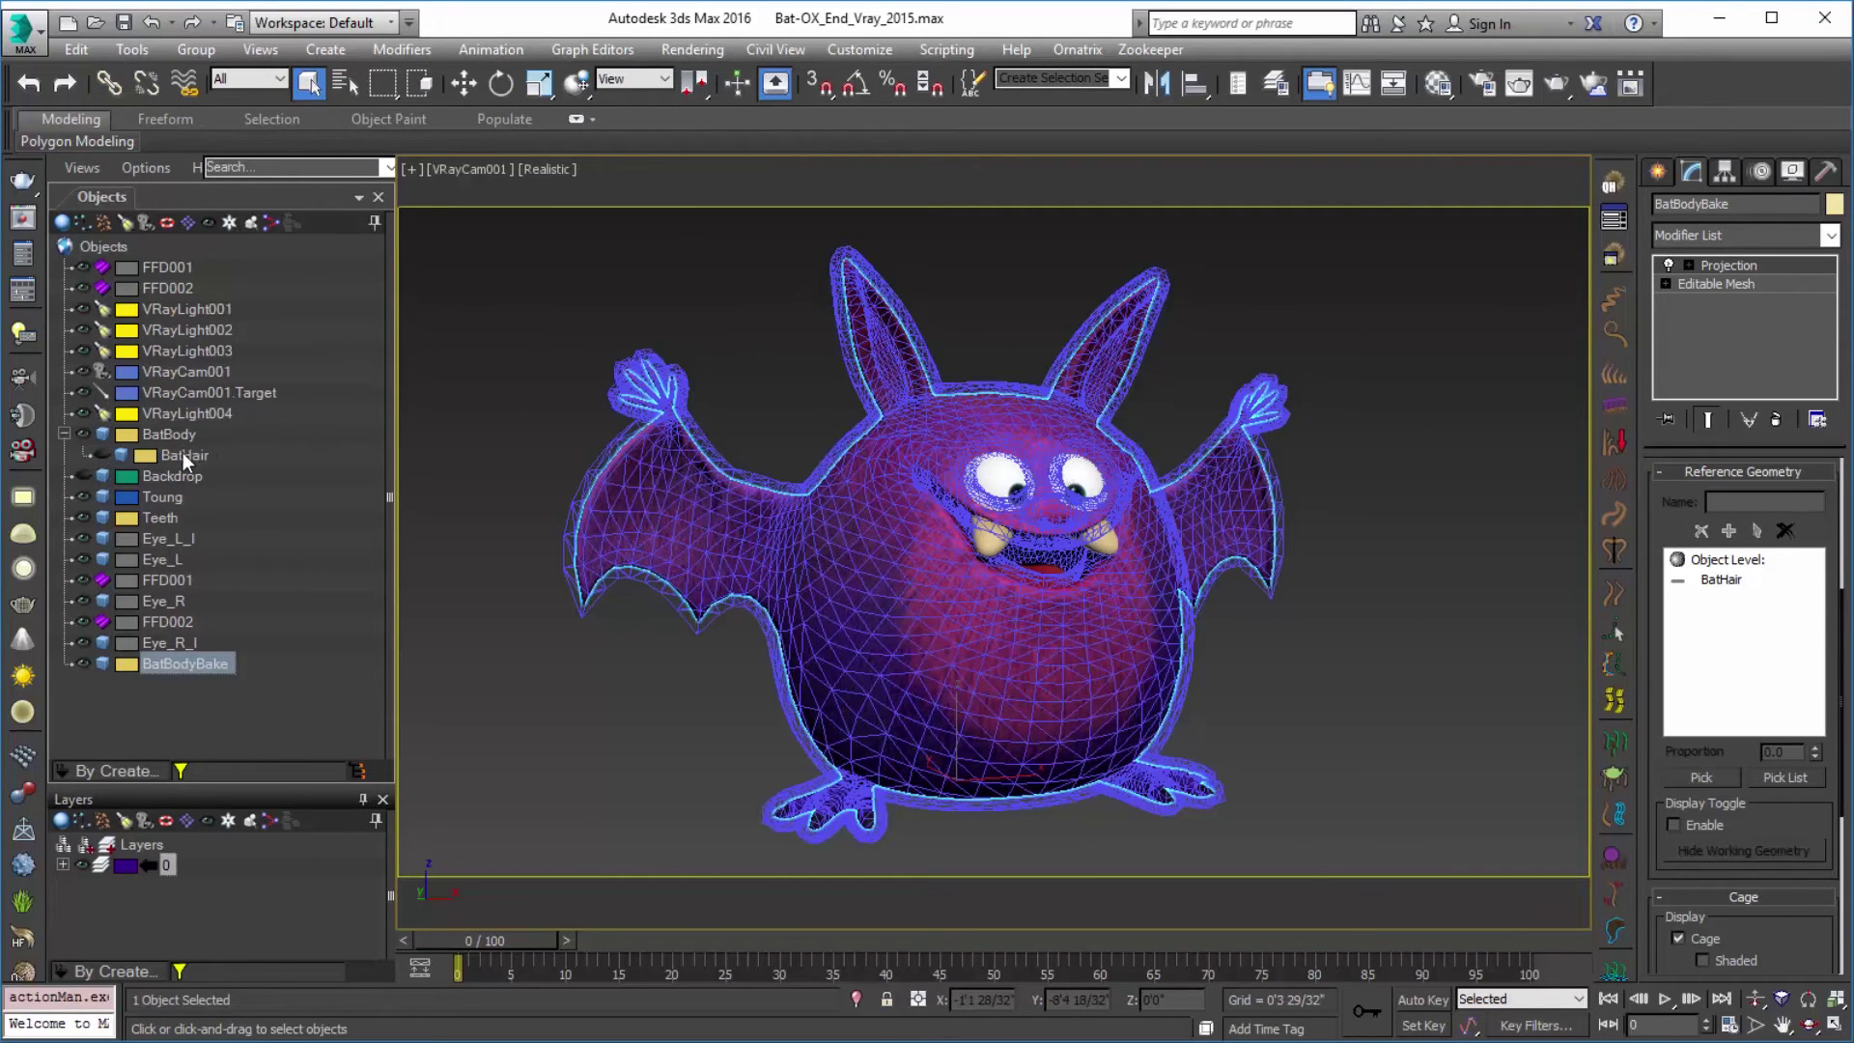
pyautogui.click(83, 433)
pyautogui.click(467, 647)
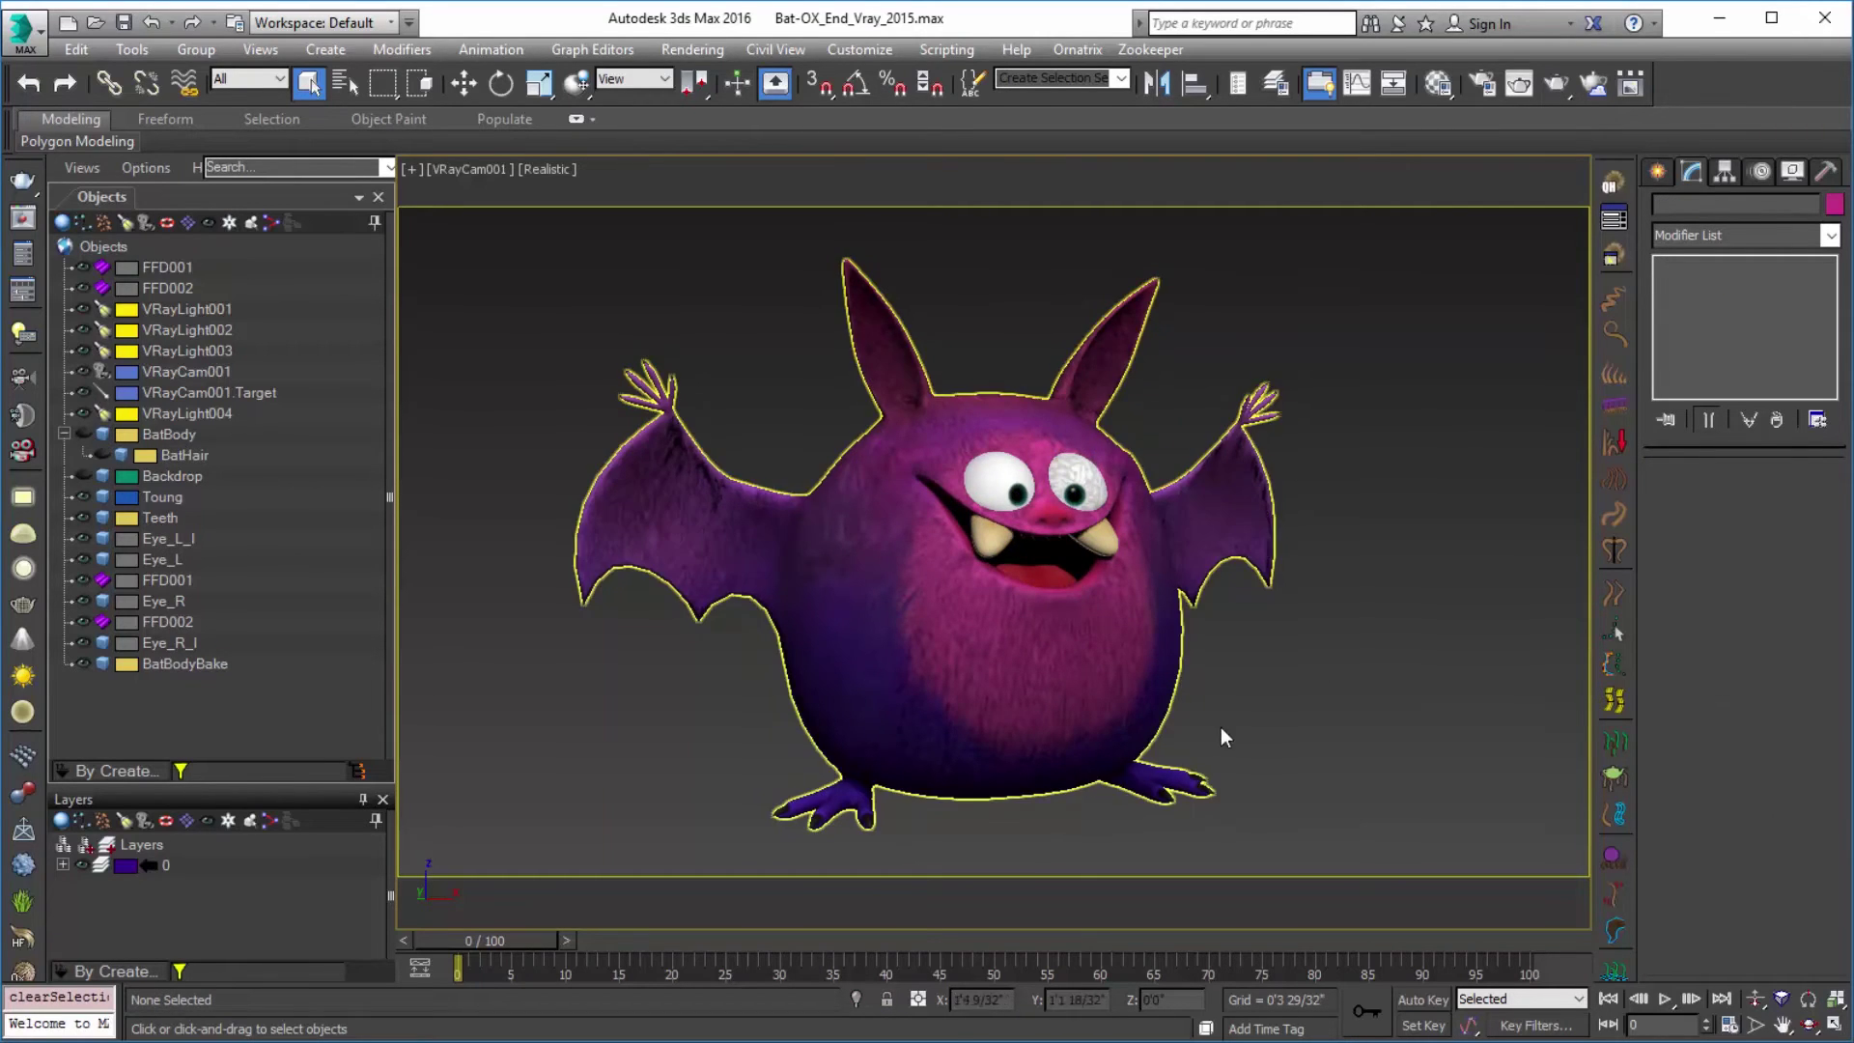
# Step: Select BatBodyBake and pick its shell material into the unused 09 - Default slot of the Material Editor
pyautogui.click(1068, 633)
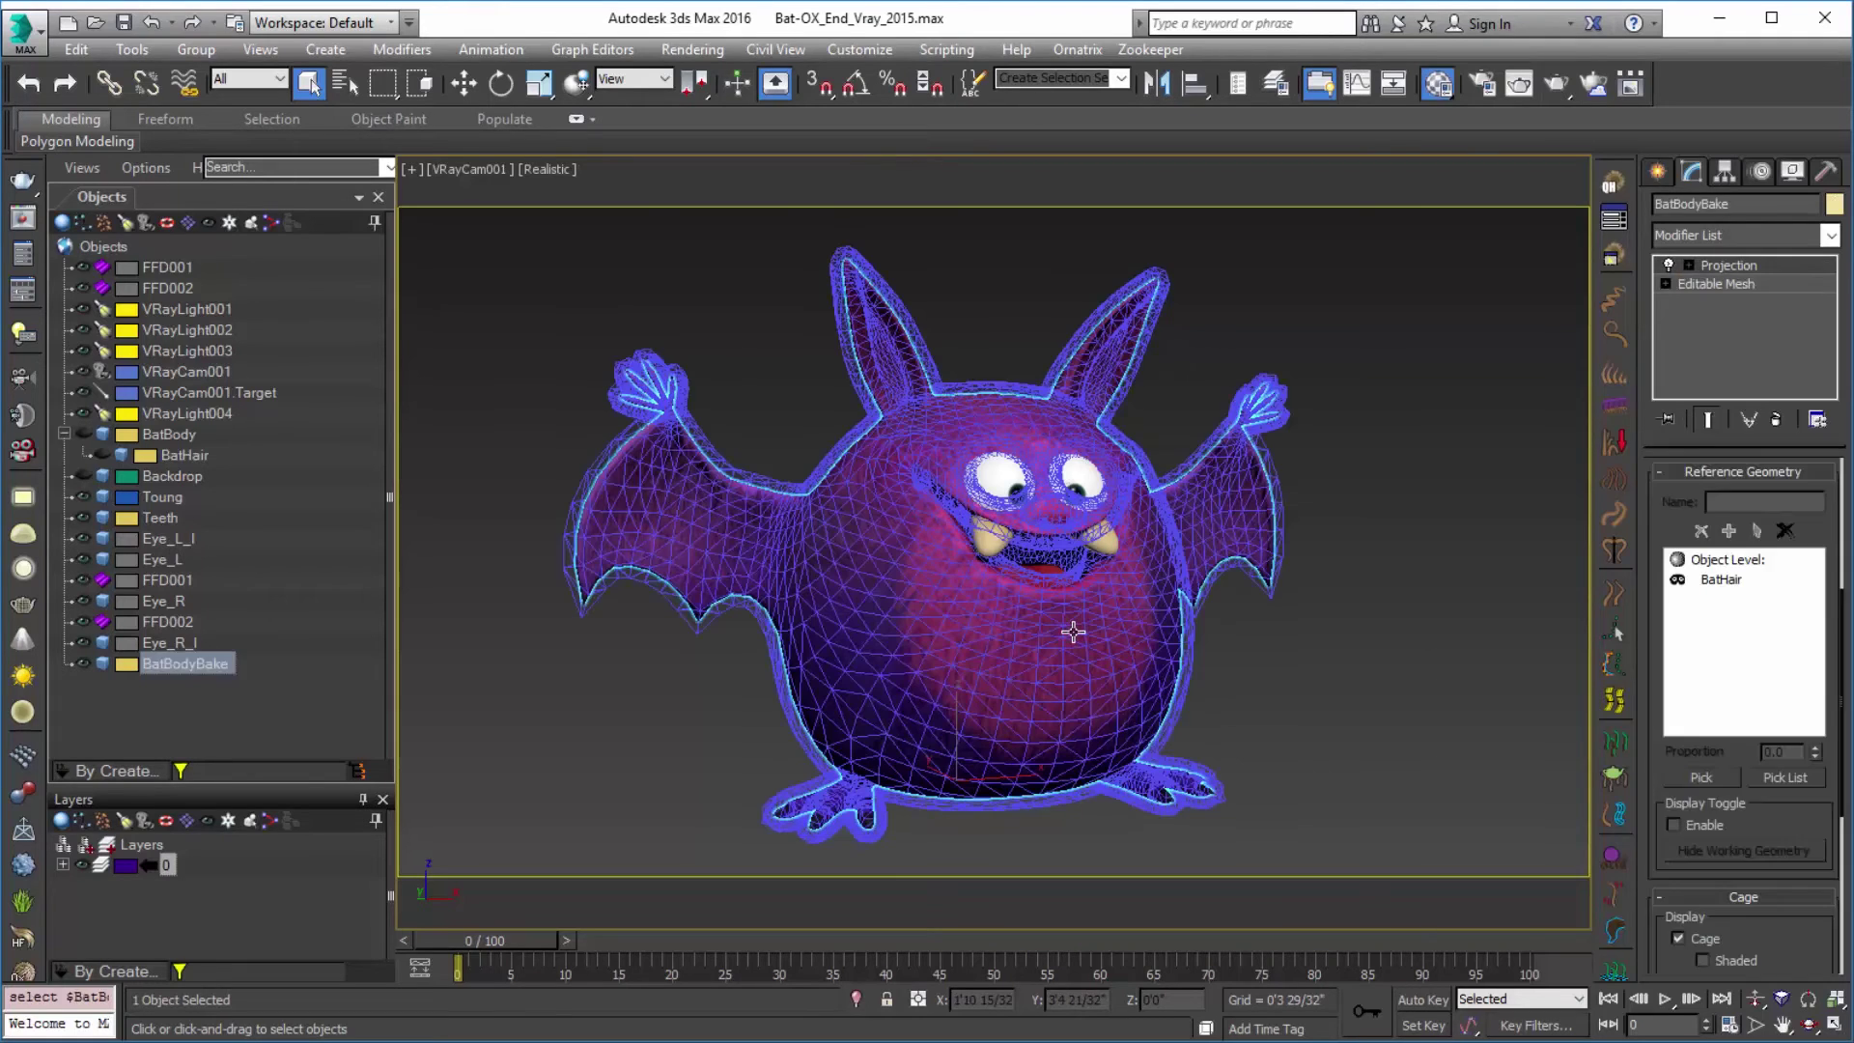
pyautogui.press('m')
pyautogui.moveTo(1608, 150); pyautogui.dragTo(443, 142)
pyautogui.click(559, 351)
pyautogui.click(365, 495)
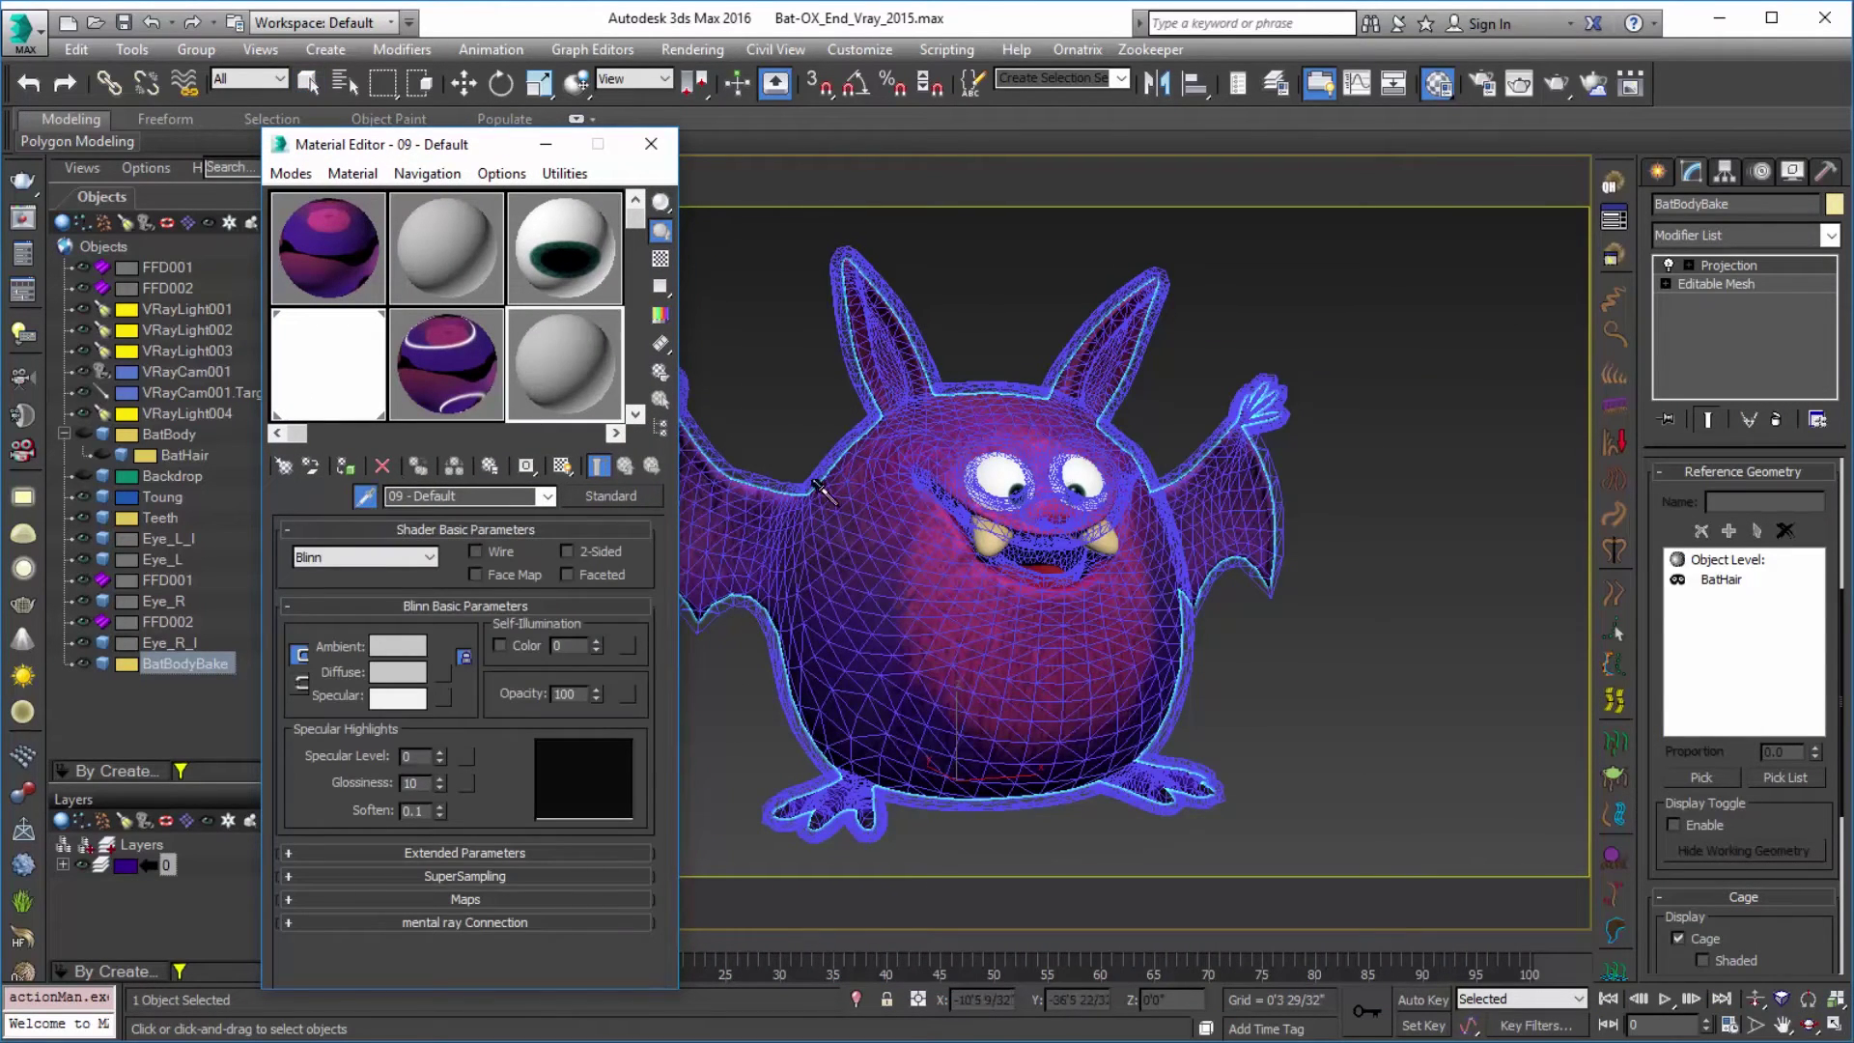
pyautogui.click(838, 497)
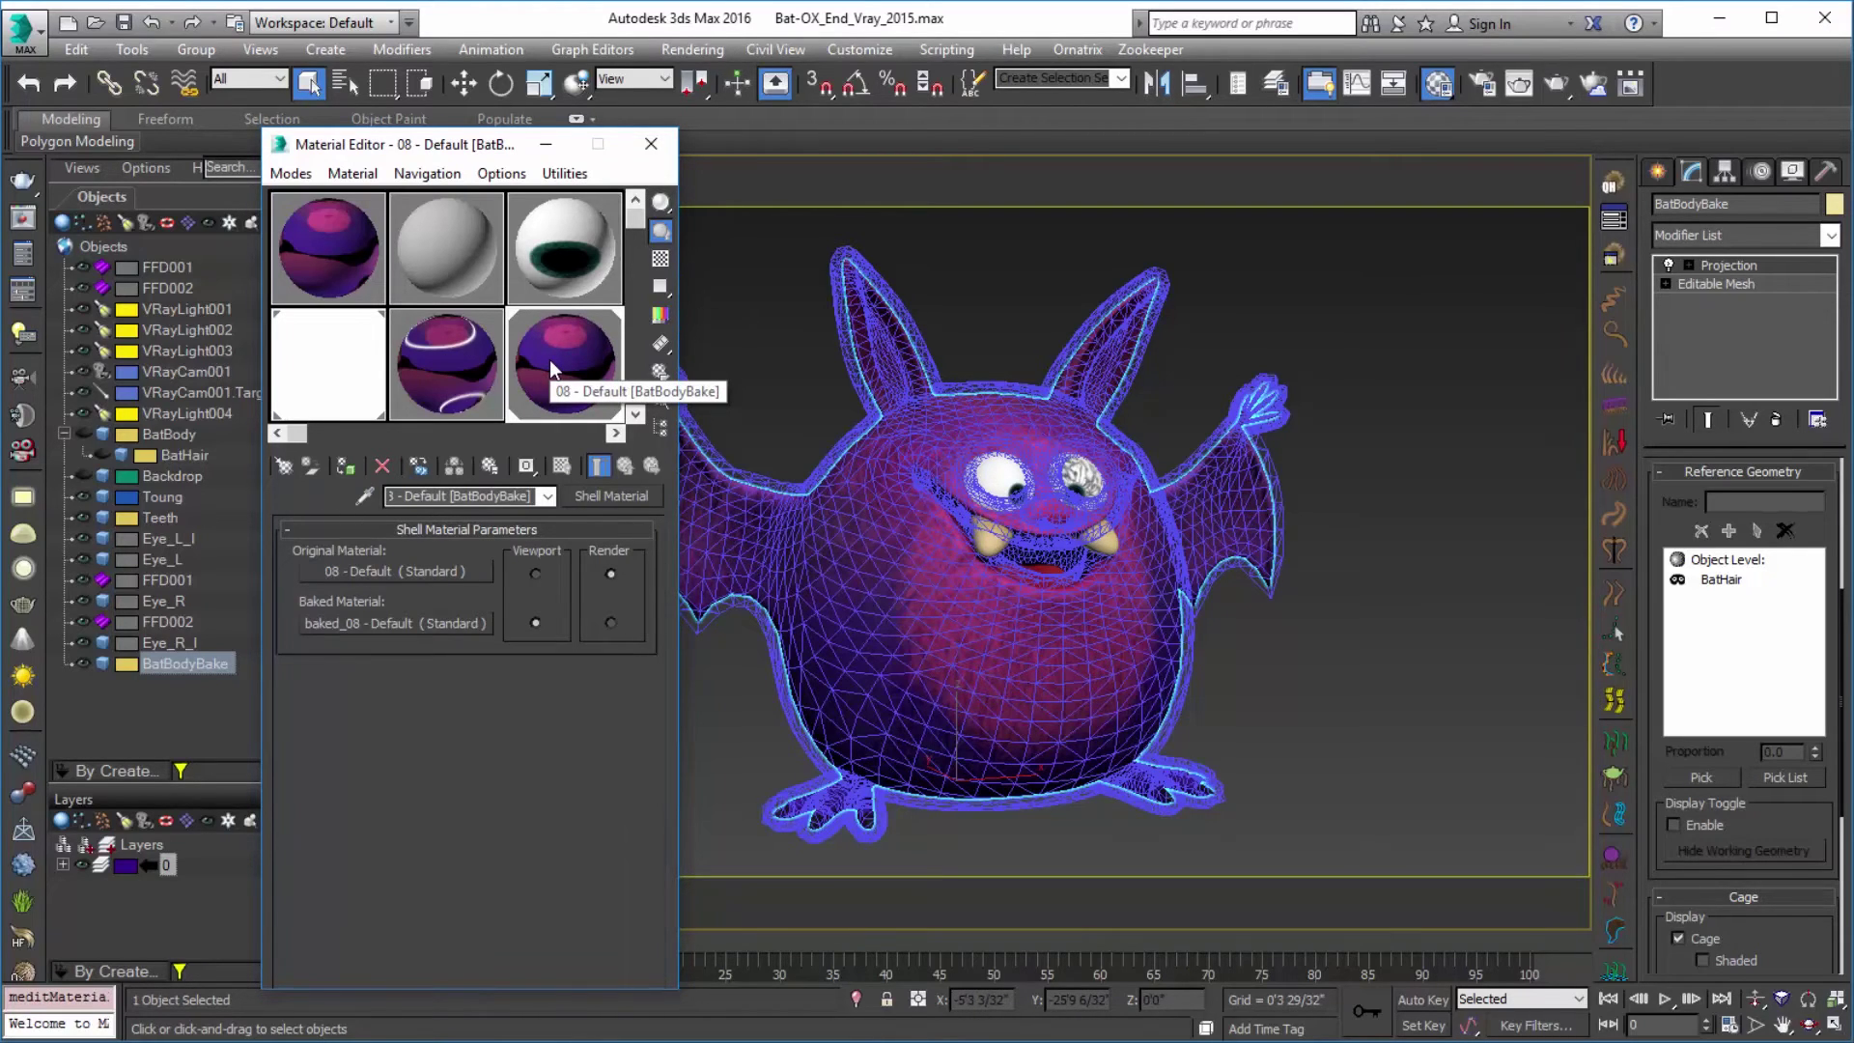
# Step: Set BatBodyBake's shell material to use the baked material for rendering
pyautogui.click(446, 367)
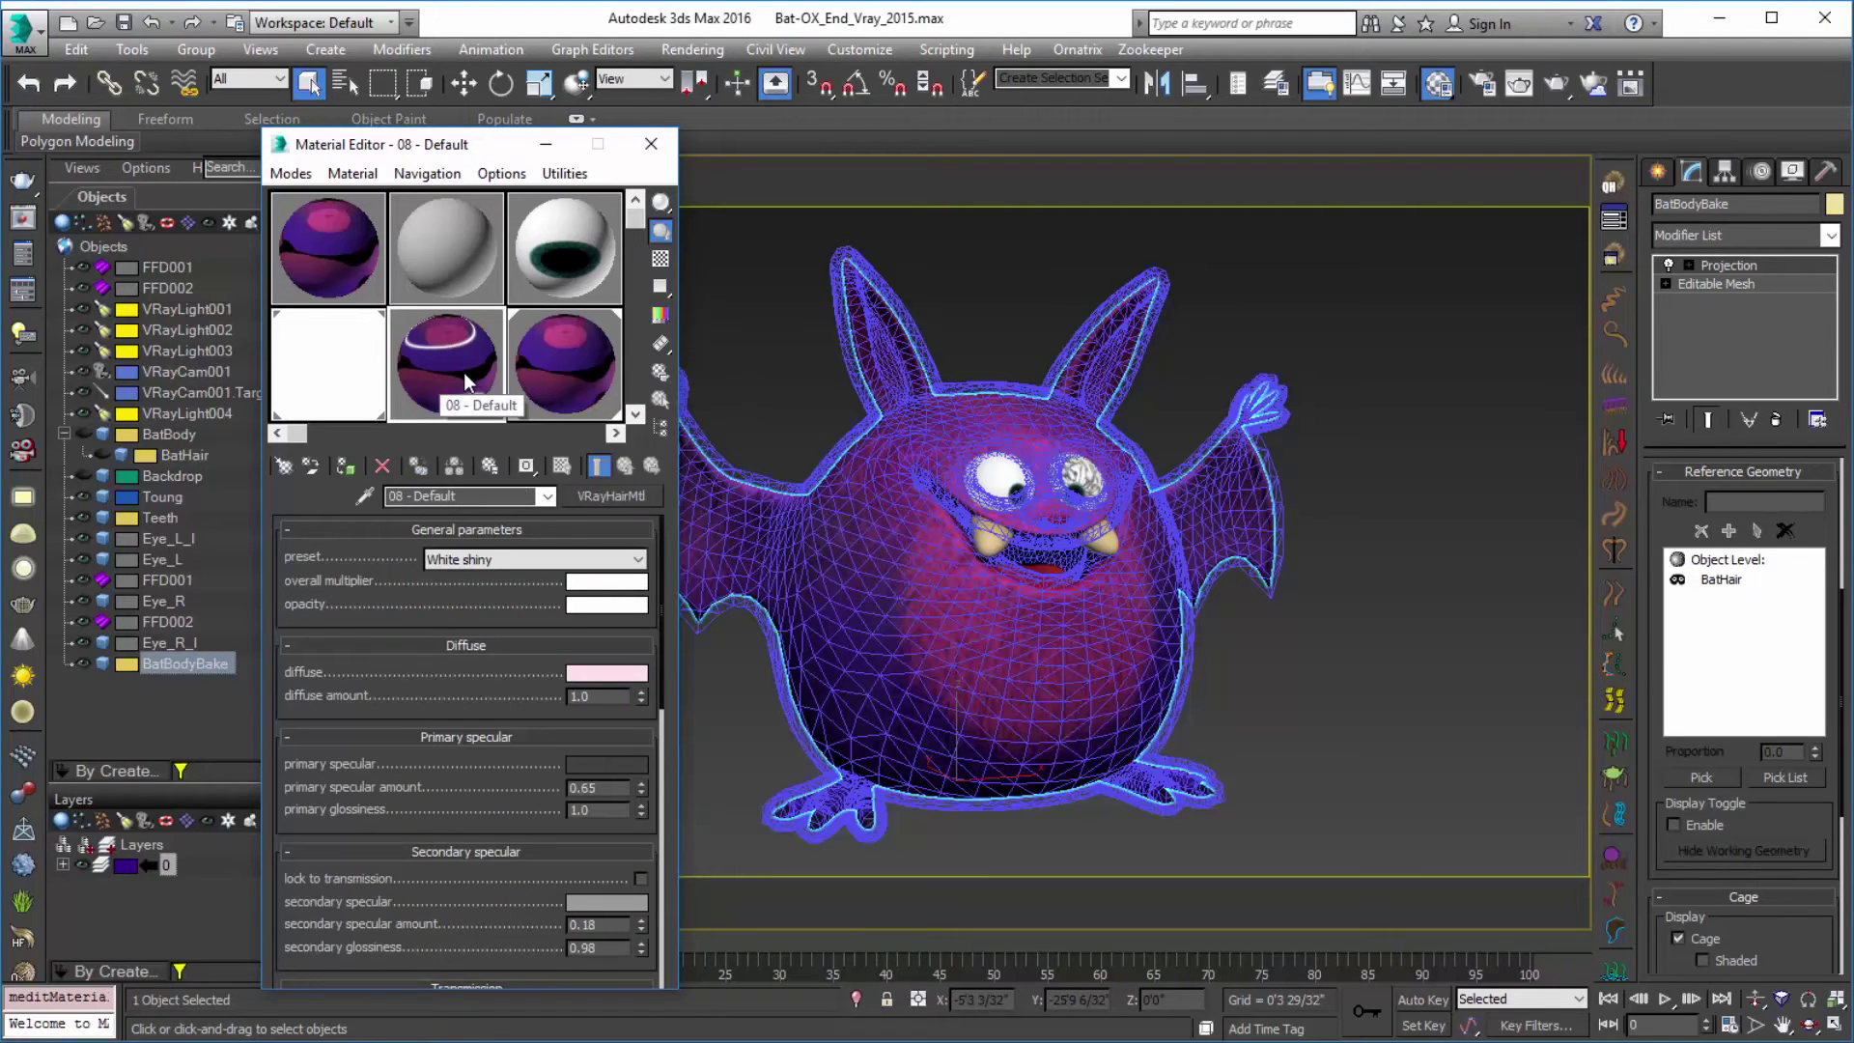
pyautogui.click(564, 363)
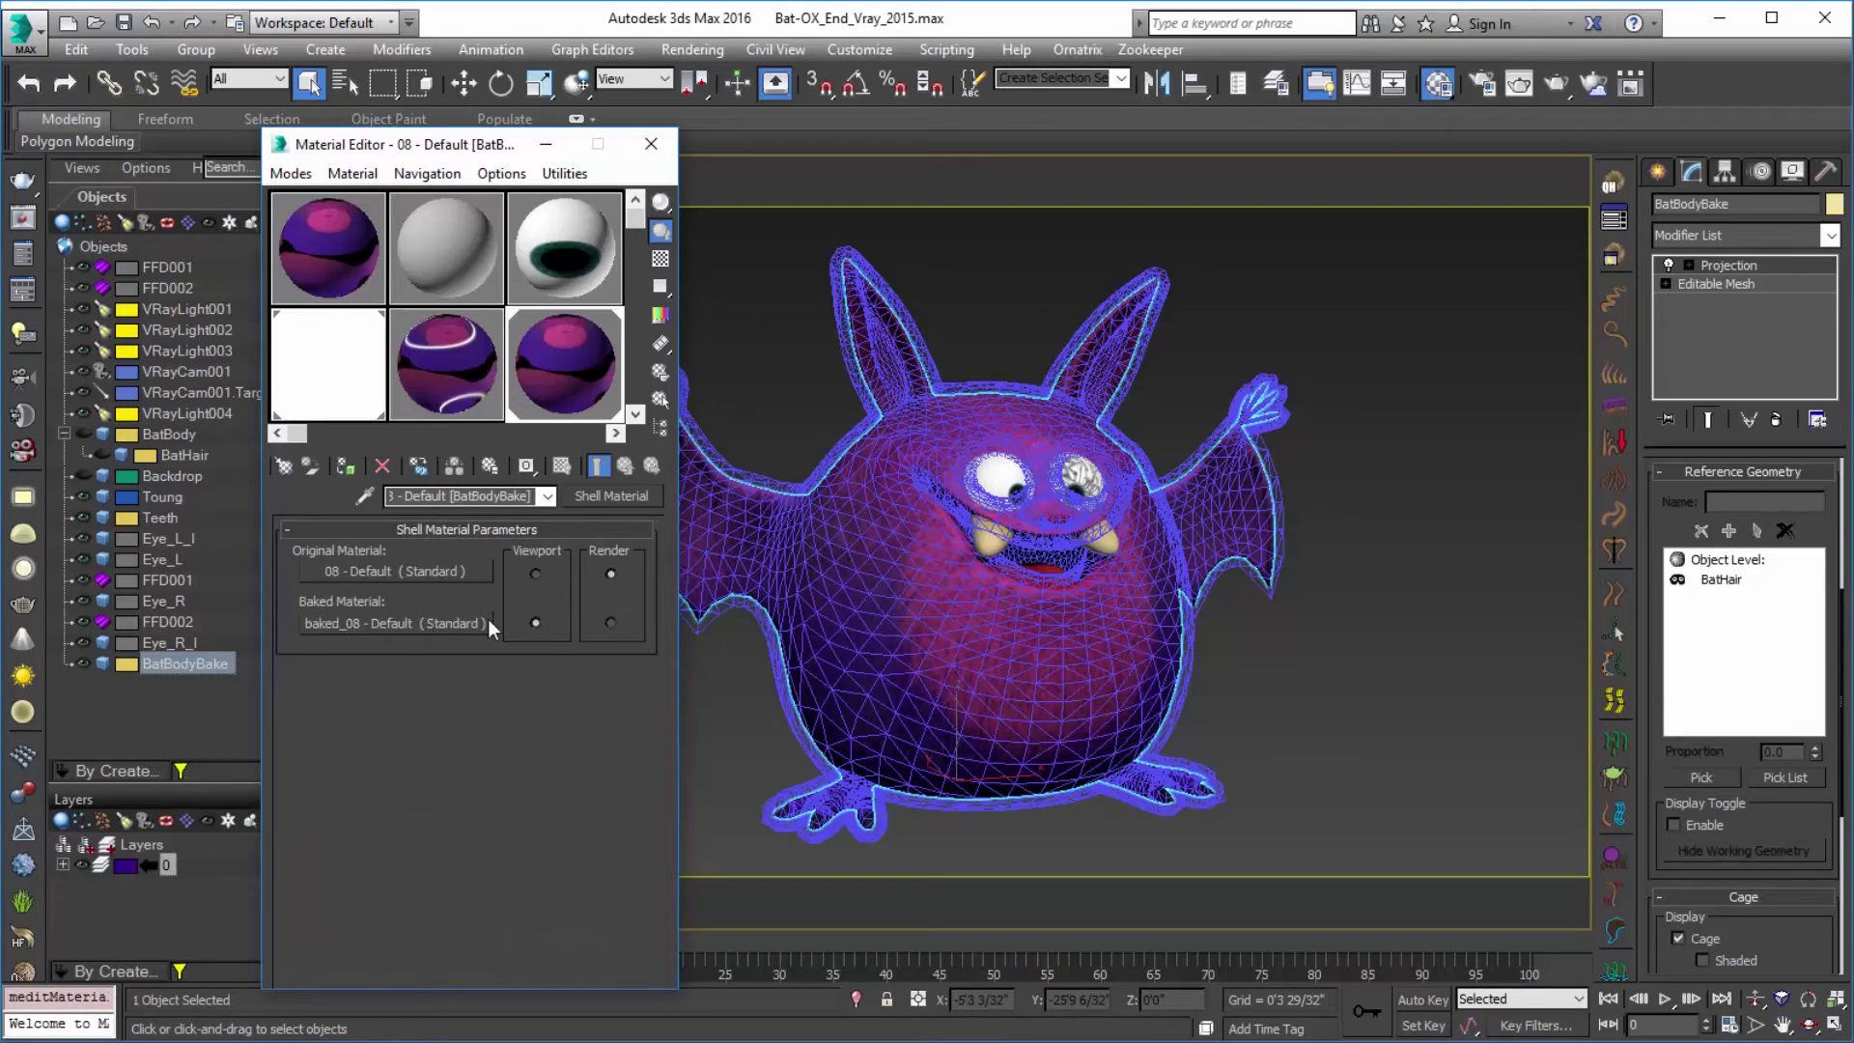
pyautogui.click(610, 623)
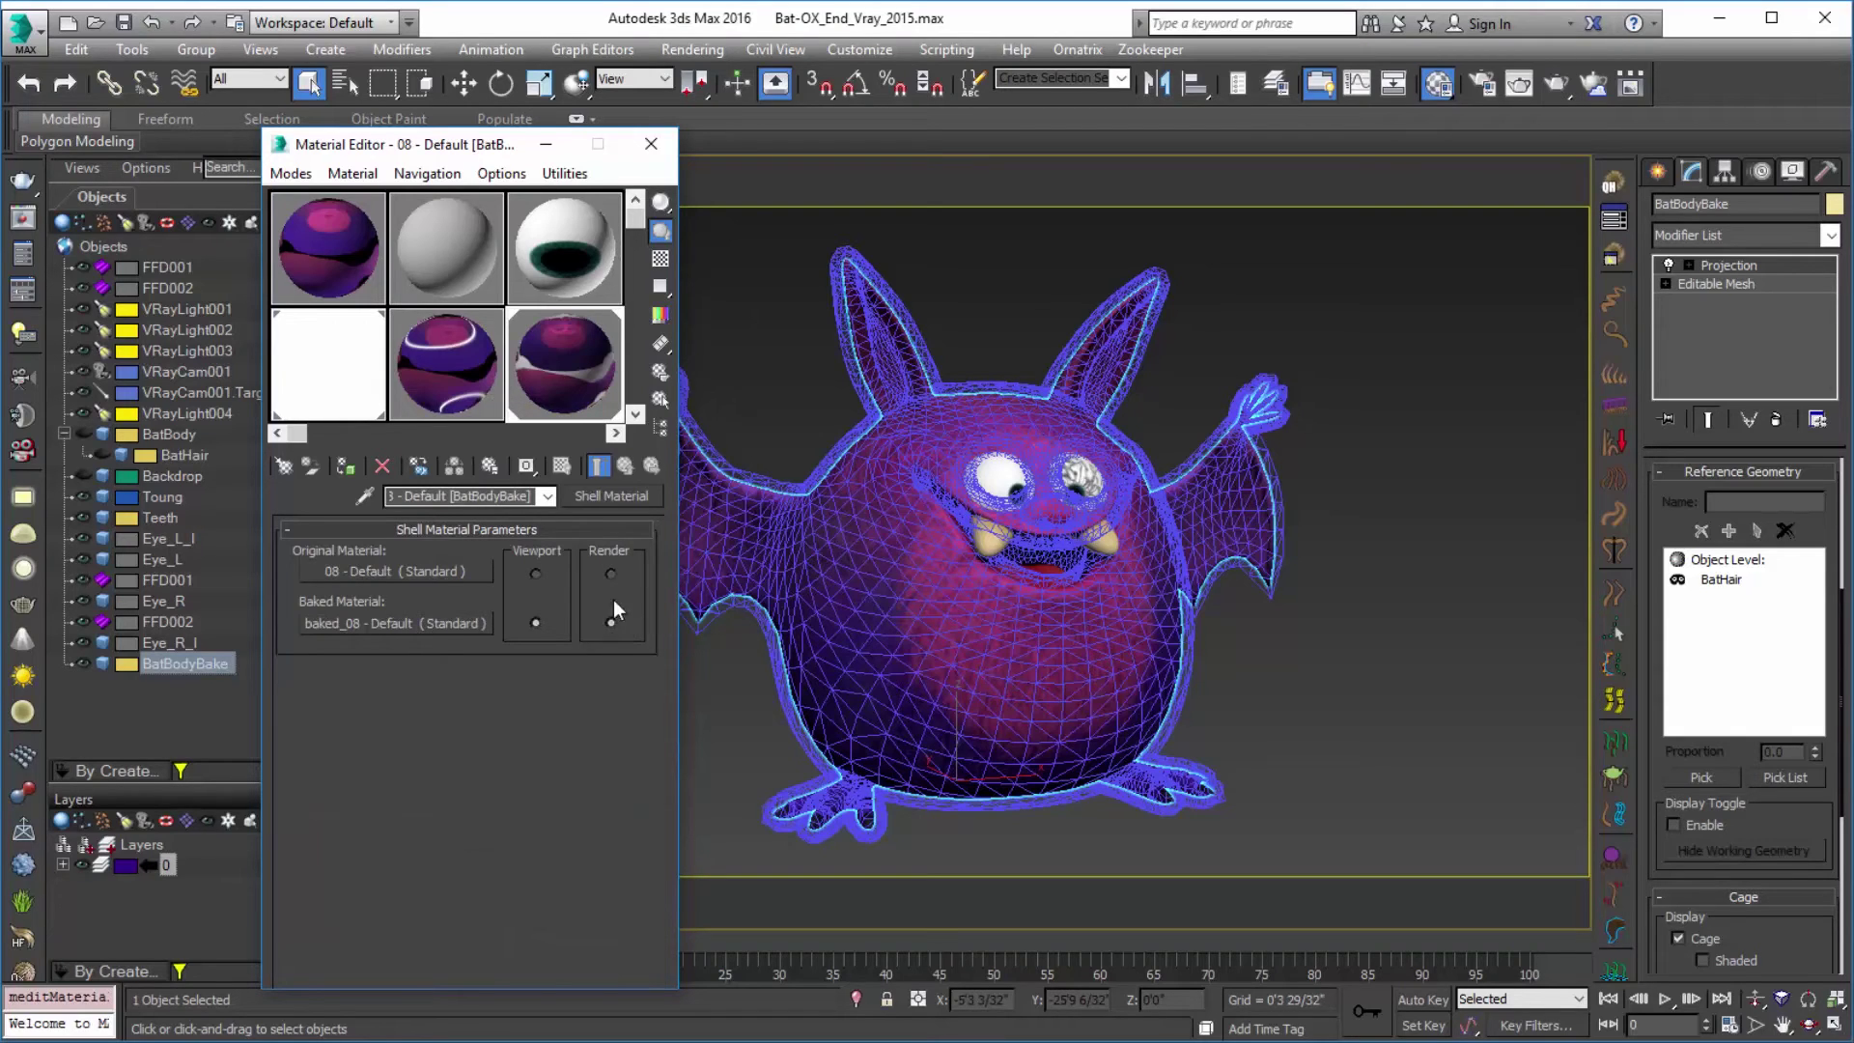
# Step: View the baked VRayCompleteMap image in the baked material's diffuse slot and close the preview
pyautogui.click(409, 623)
pyautogui.click(442, 674)
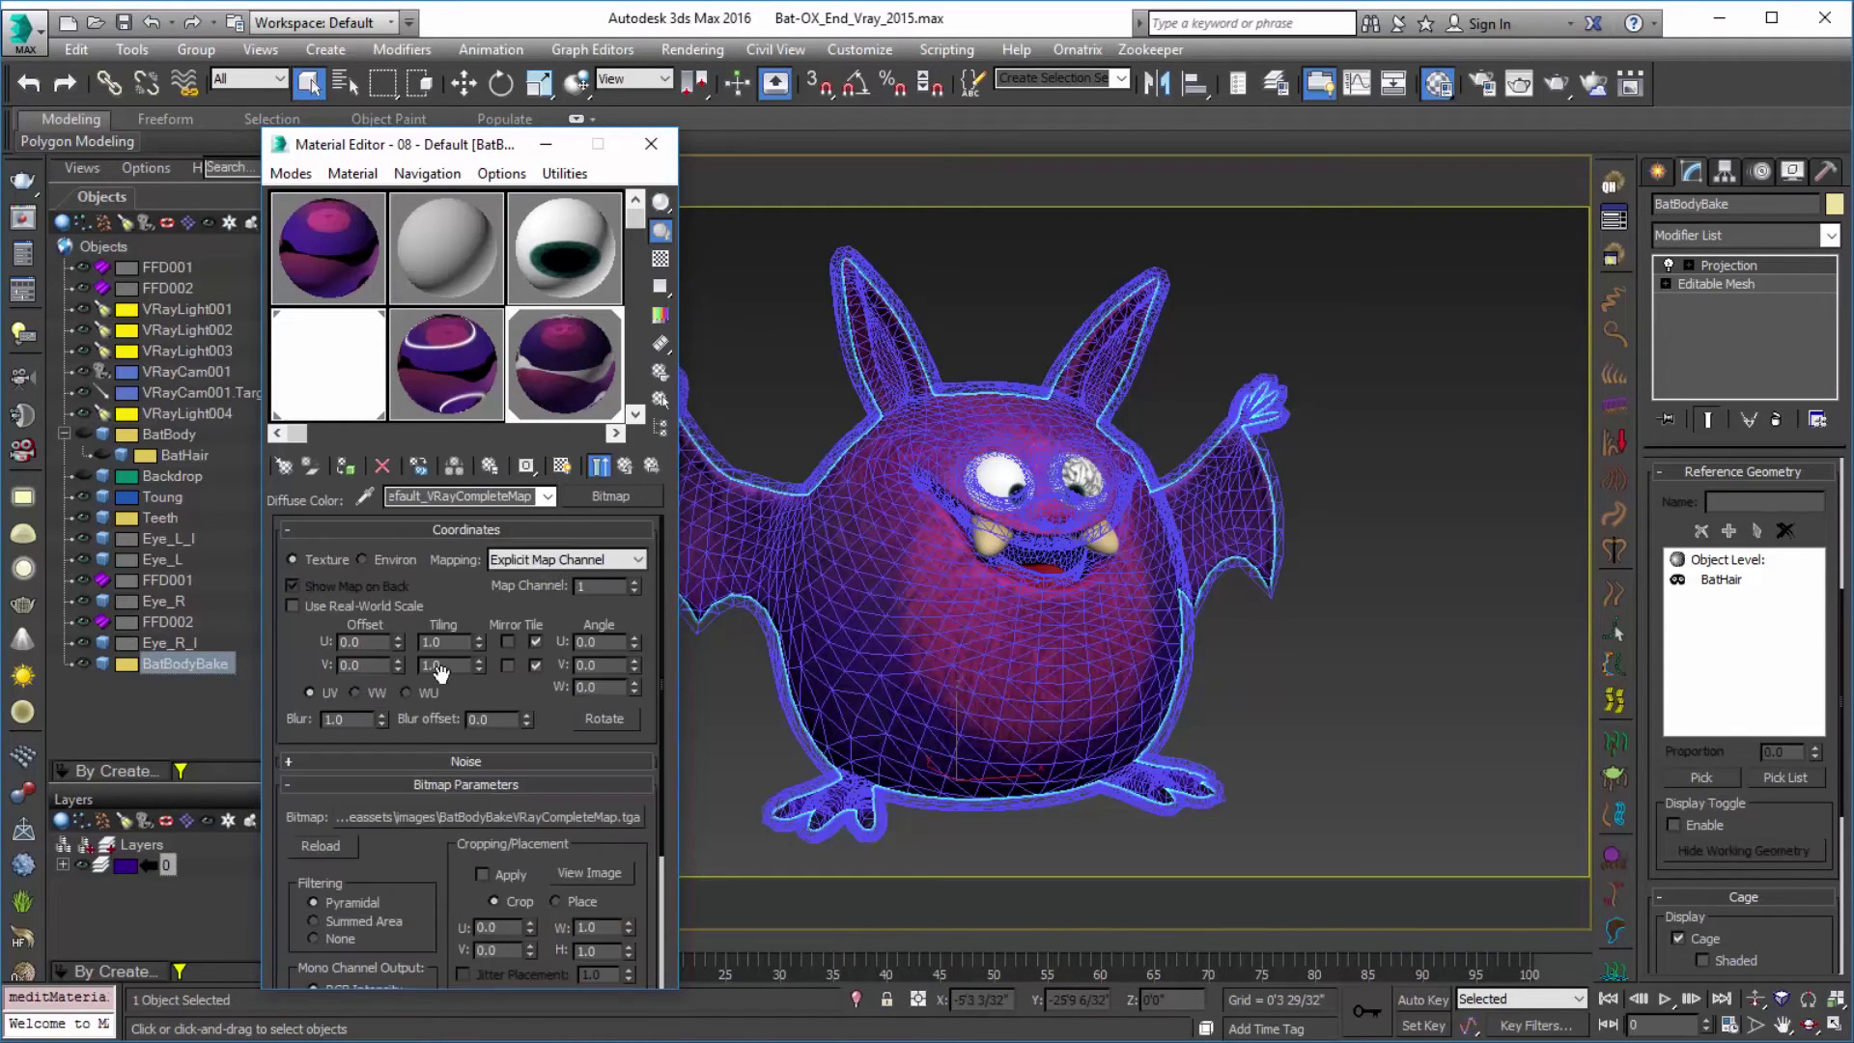
pyautogui.click(593, 873)
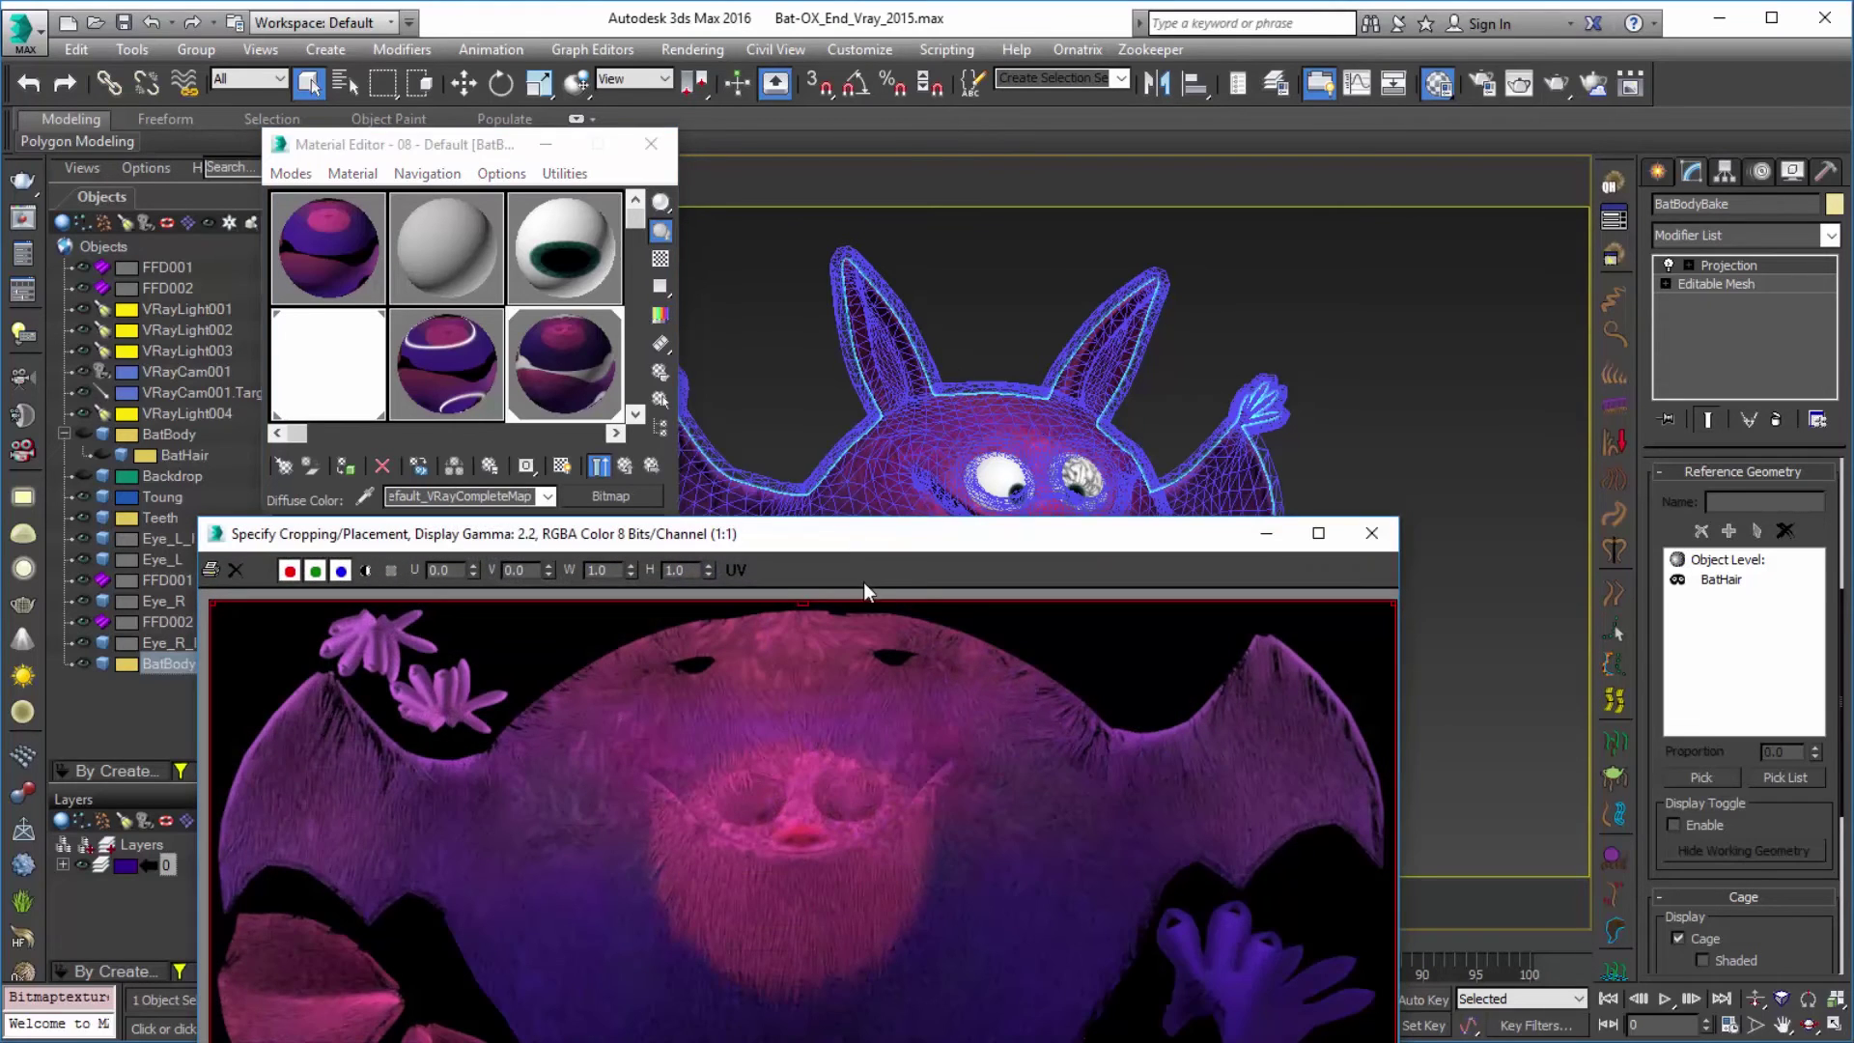
pyautogui.moveTo(929, 533); pyautogui.dragTo(1102, 22)
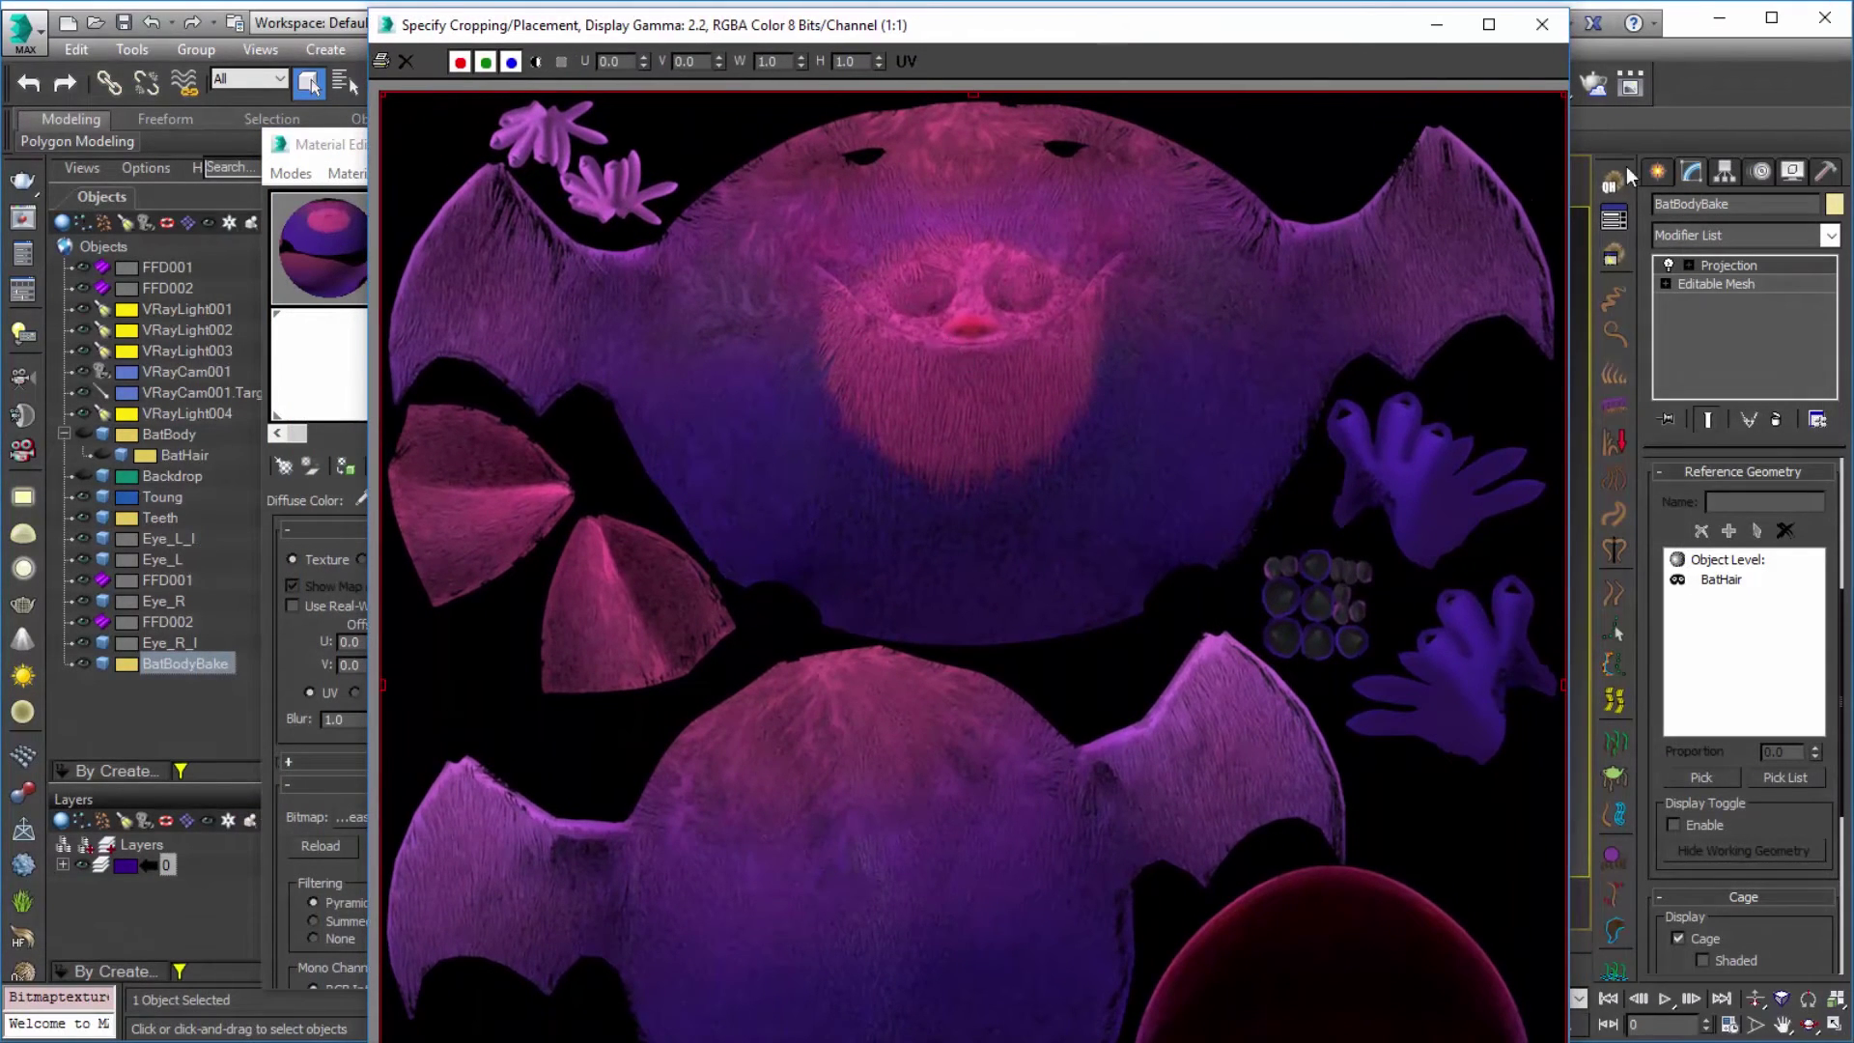
pyautogui.click(1541, 24)
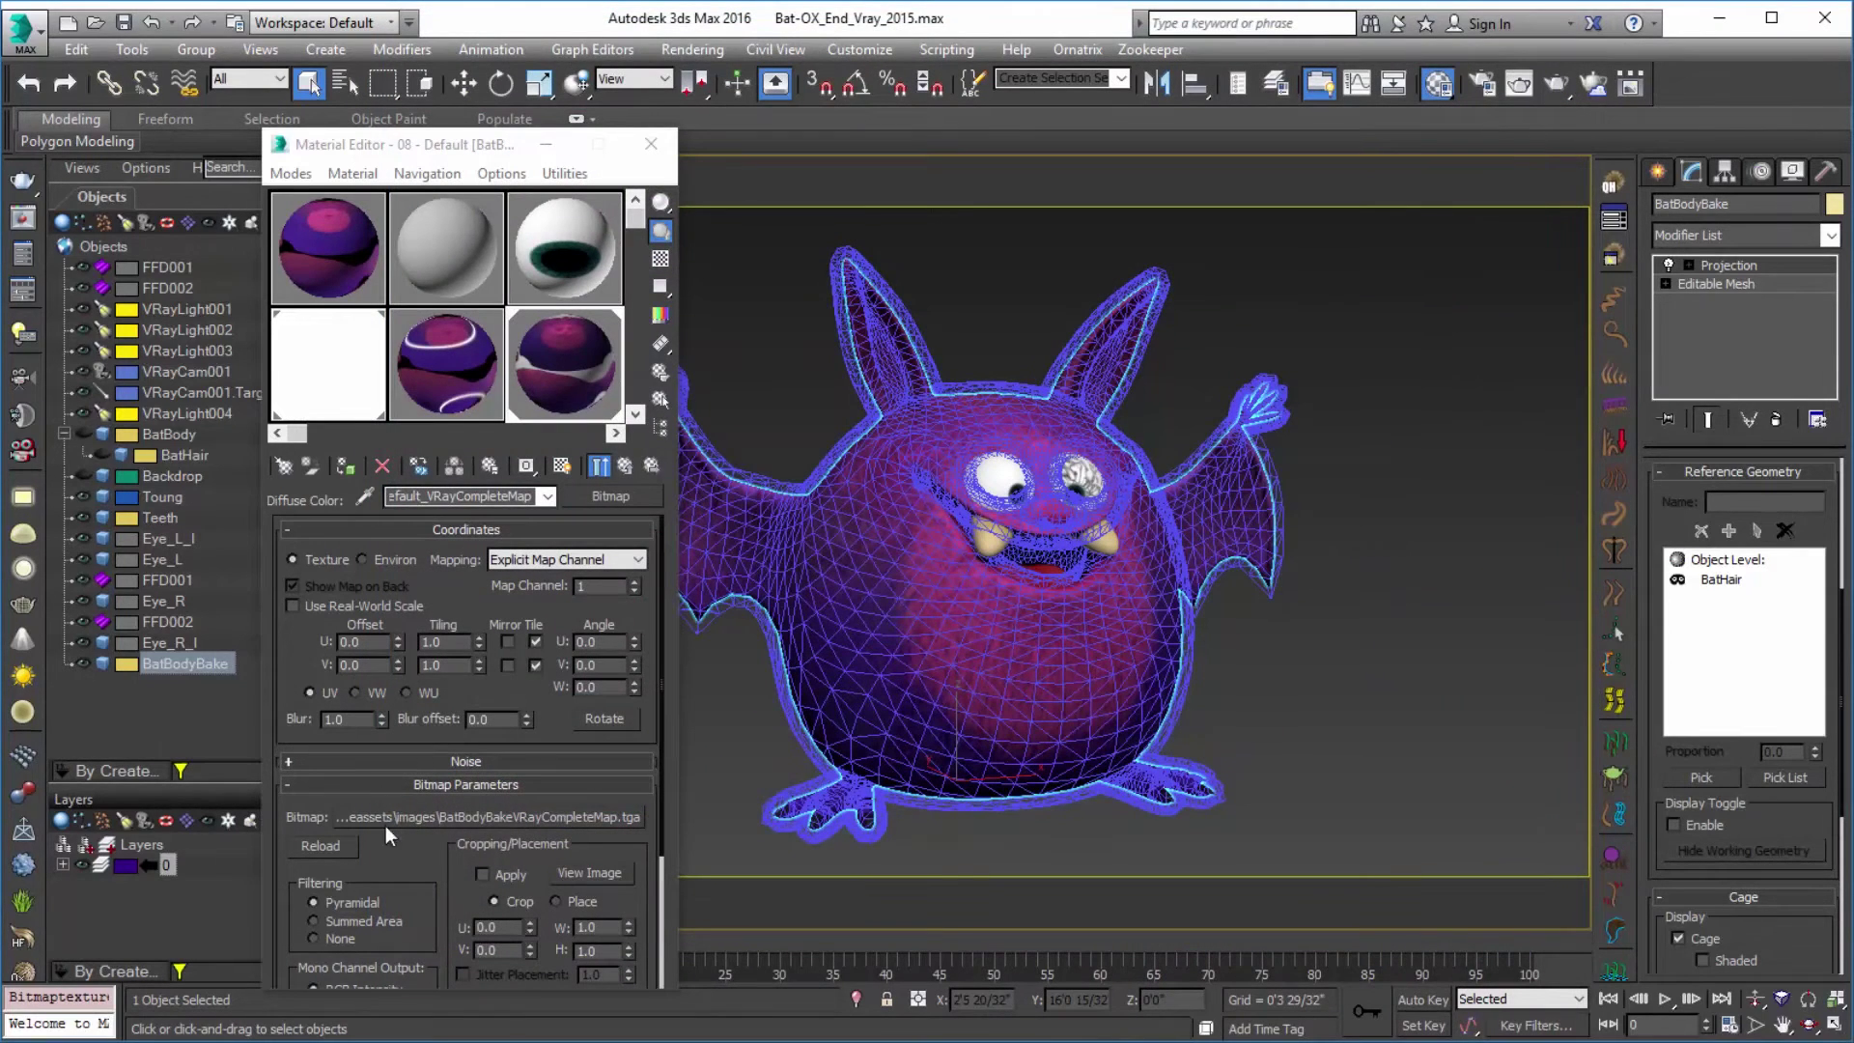
# Step: Return to the baked material and open the VRayNormalsMap bitmap in its Bump slot
pyautogui.click(625, 467)
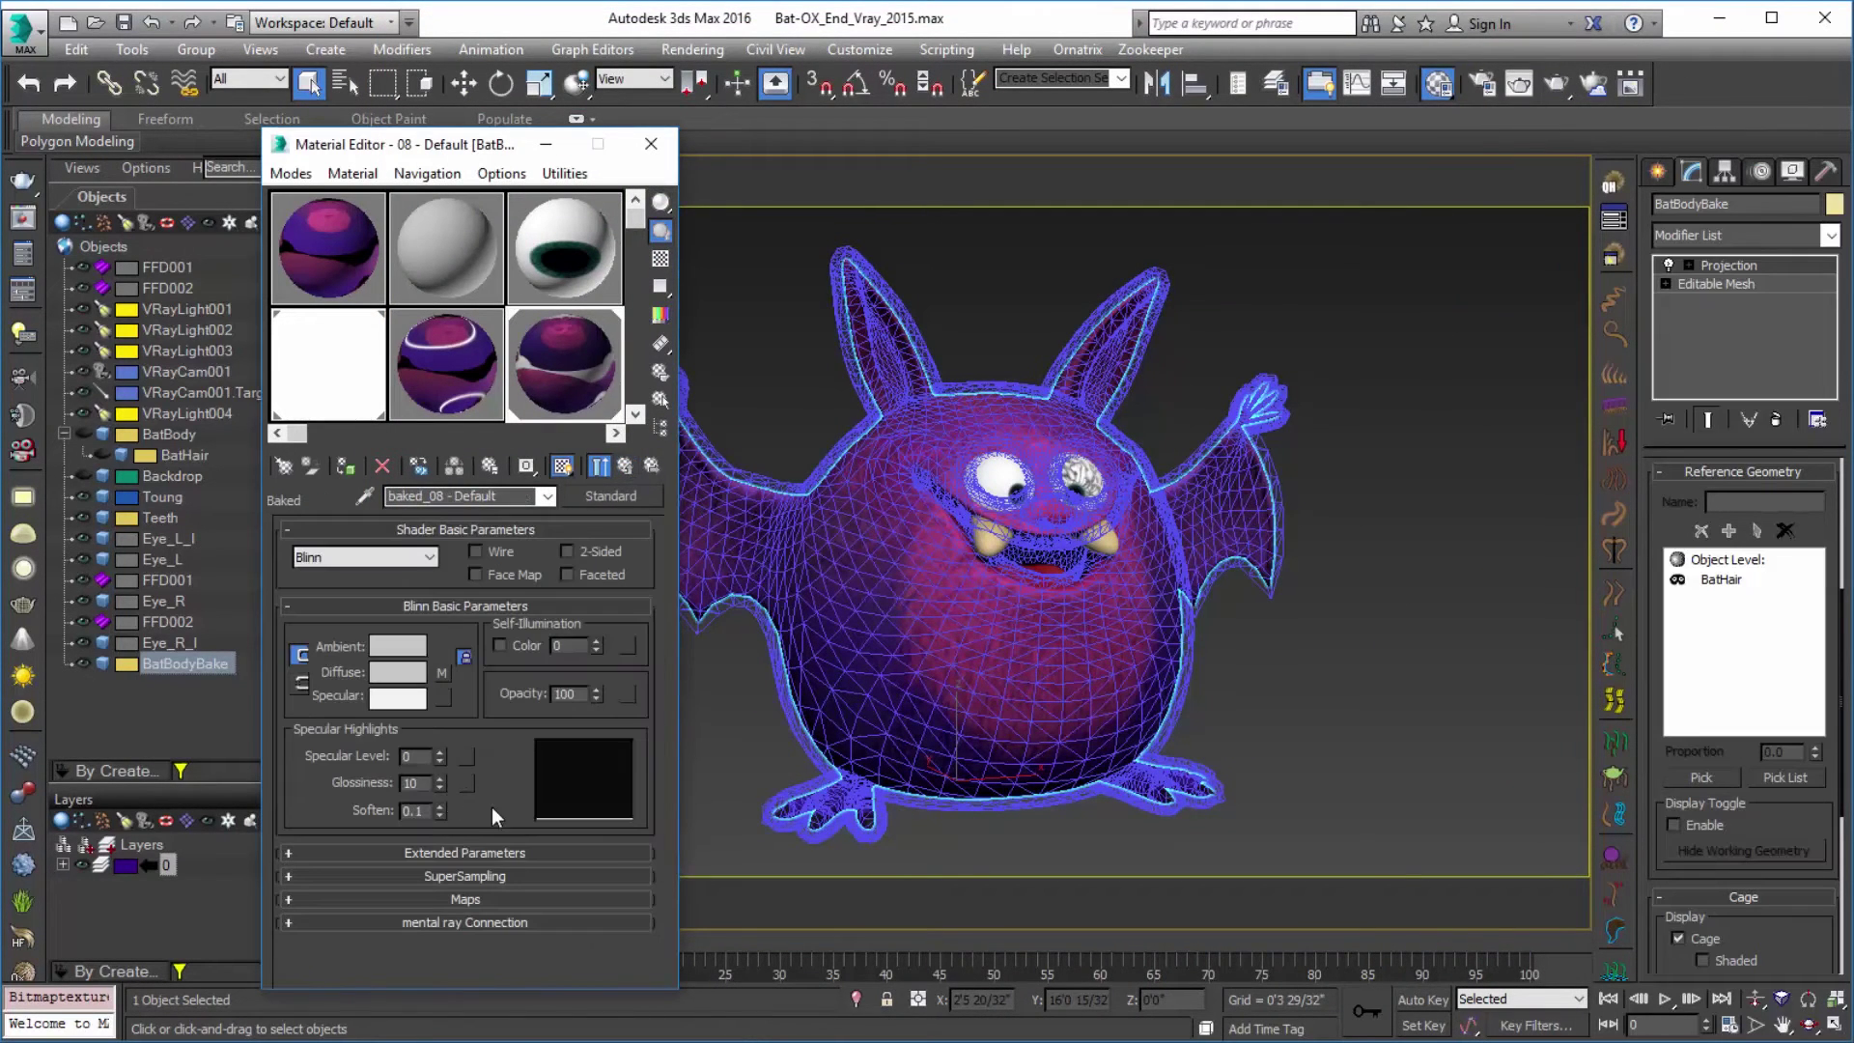
pyautogui.click(481, 898)
pyautogui.click(510, 755)
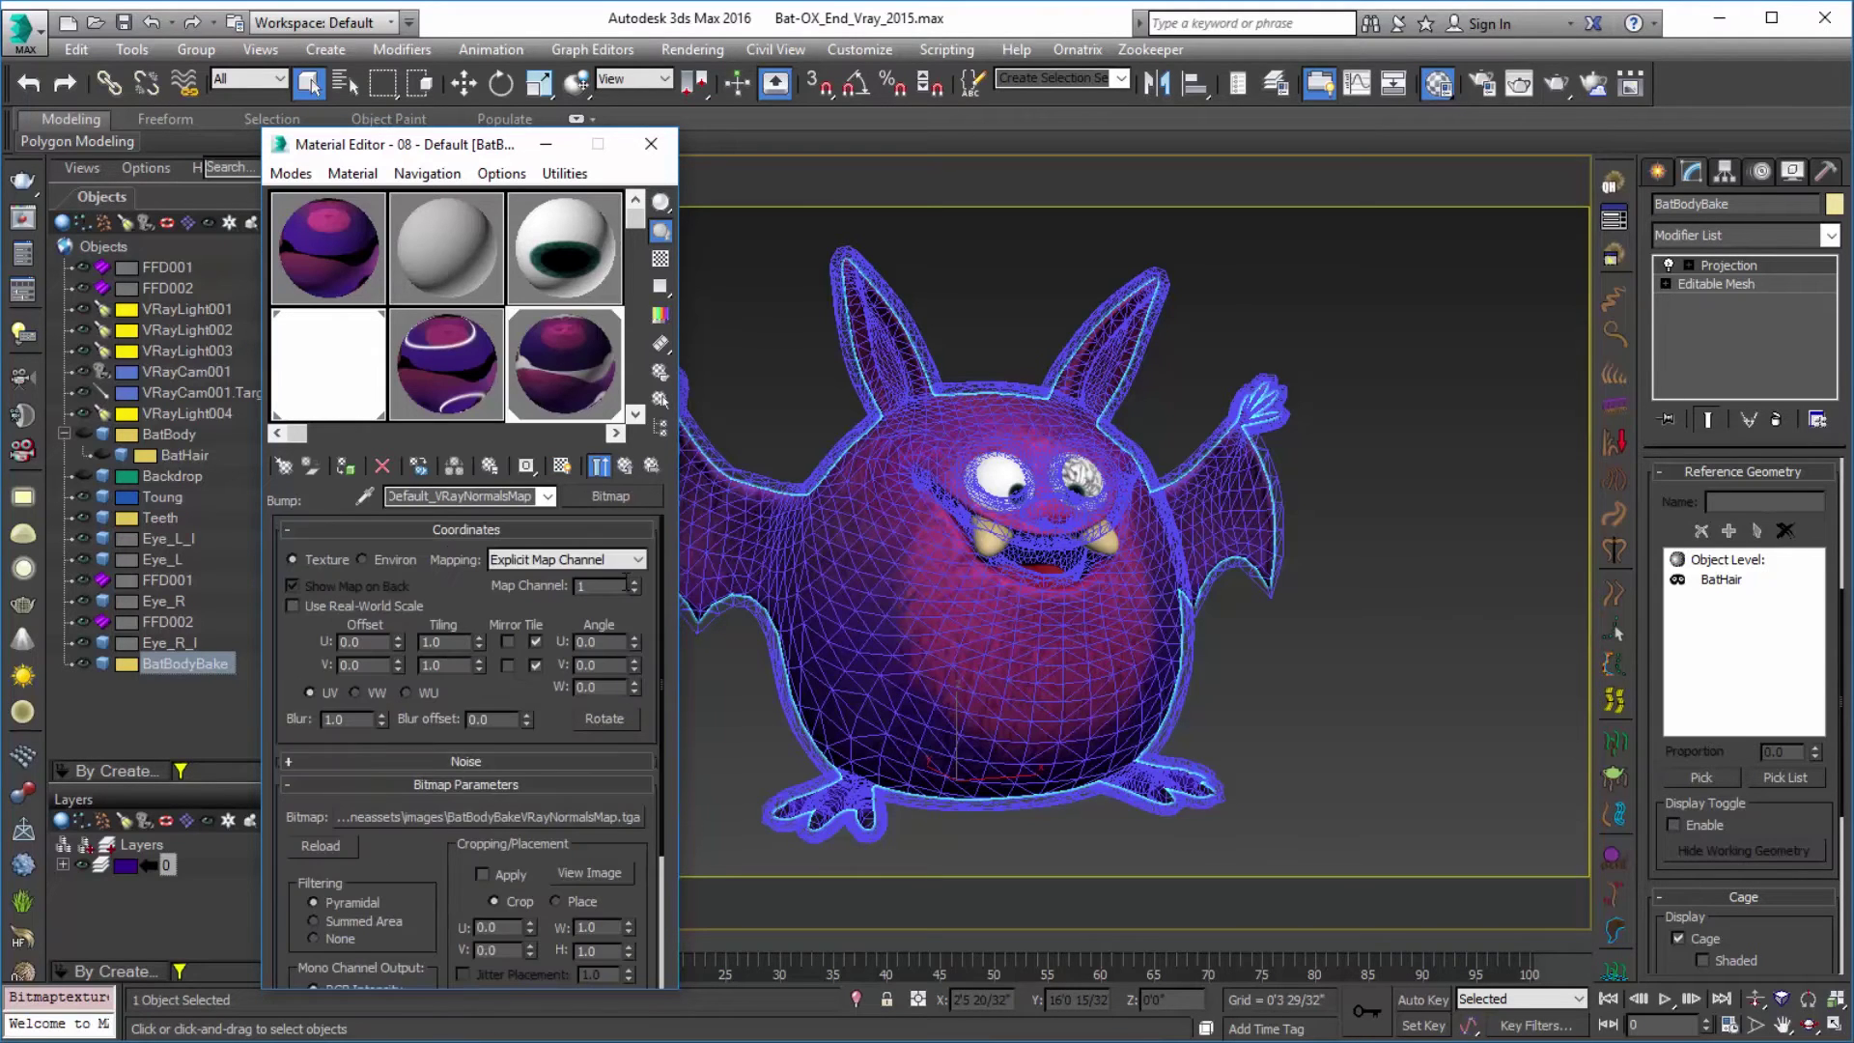
# Step: Replace the Bump slot's VRayNormalsMap bitmap with a Normal Bump map, keeping the old map as a sub-map
pyautogui.click(626, 500)
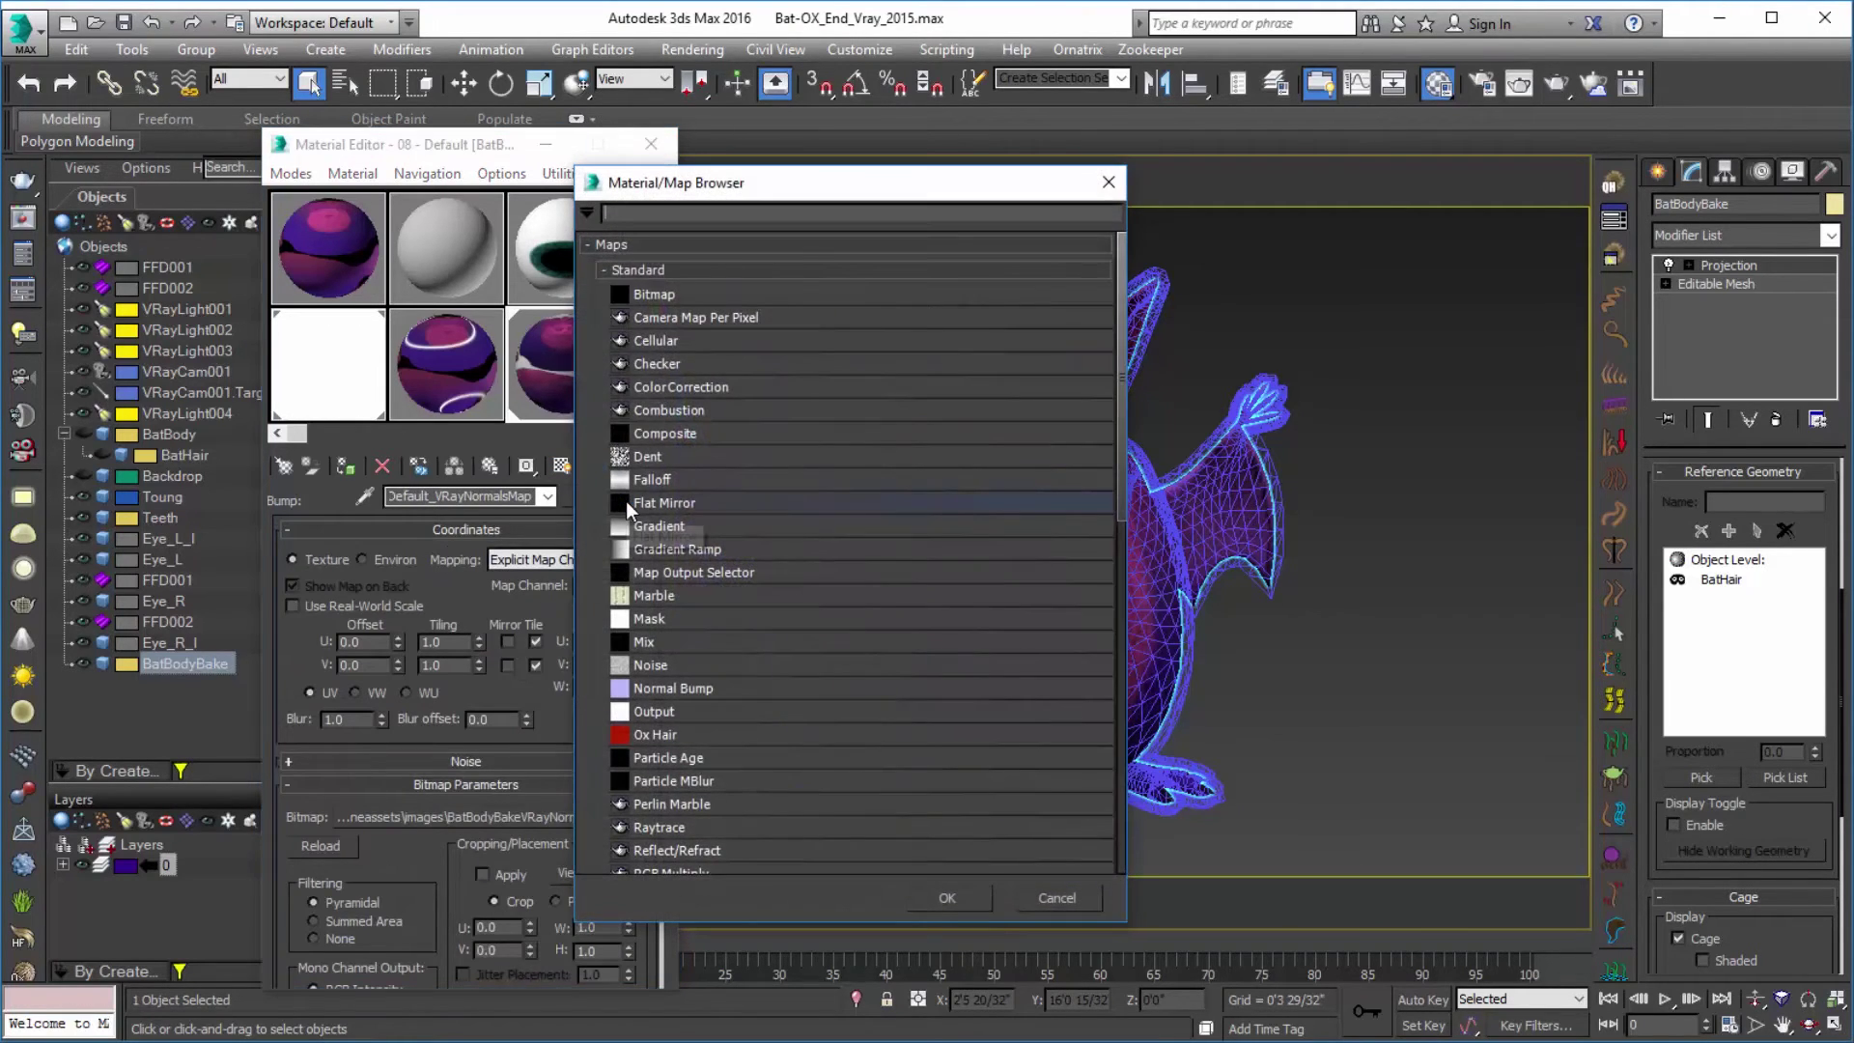
pyautogui.doubleClick(662, 687)
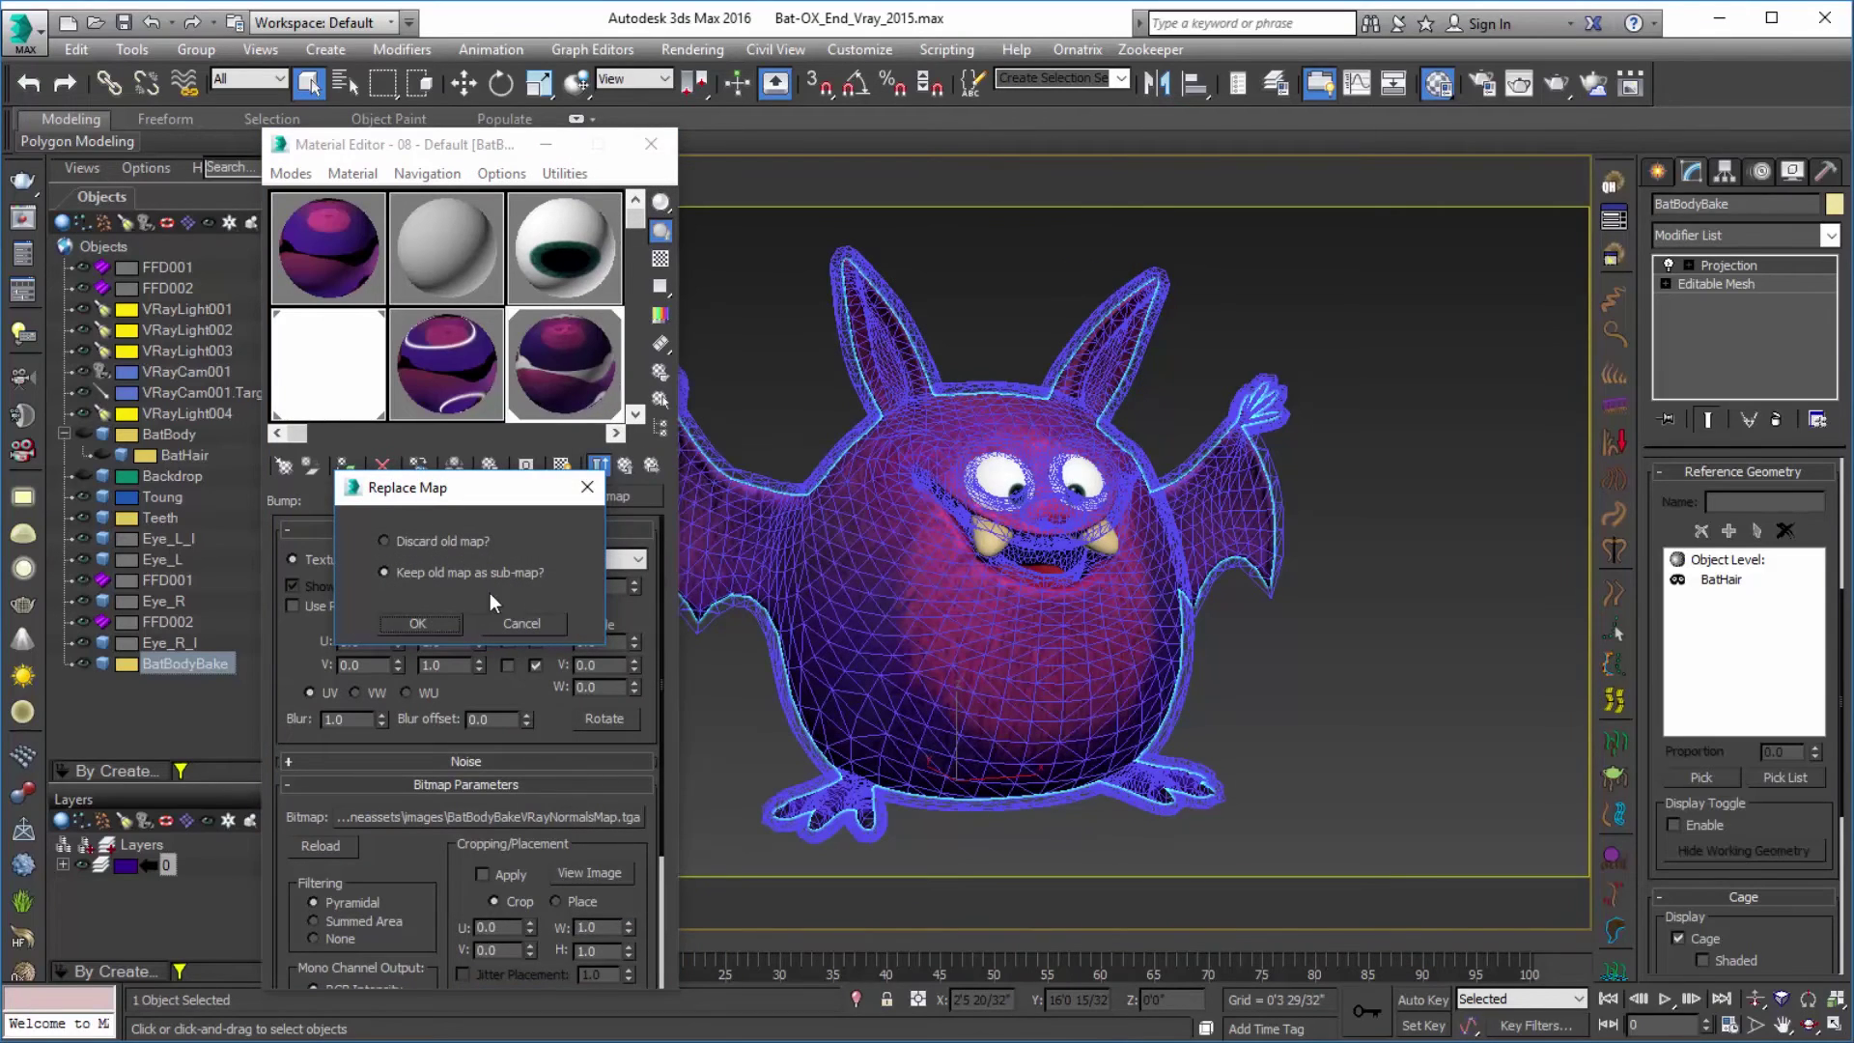
pyautogui.click(417, 622)
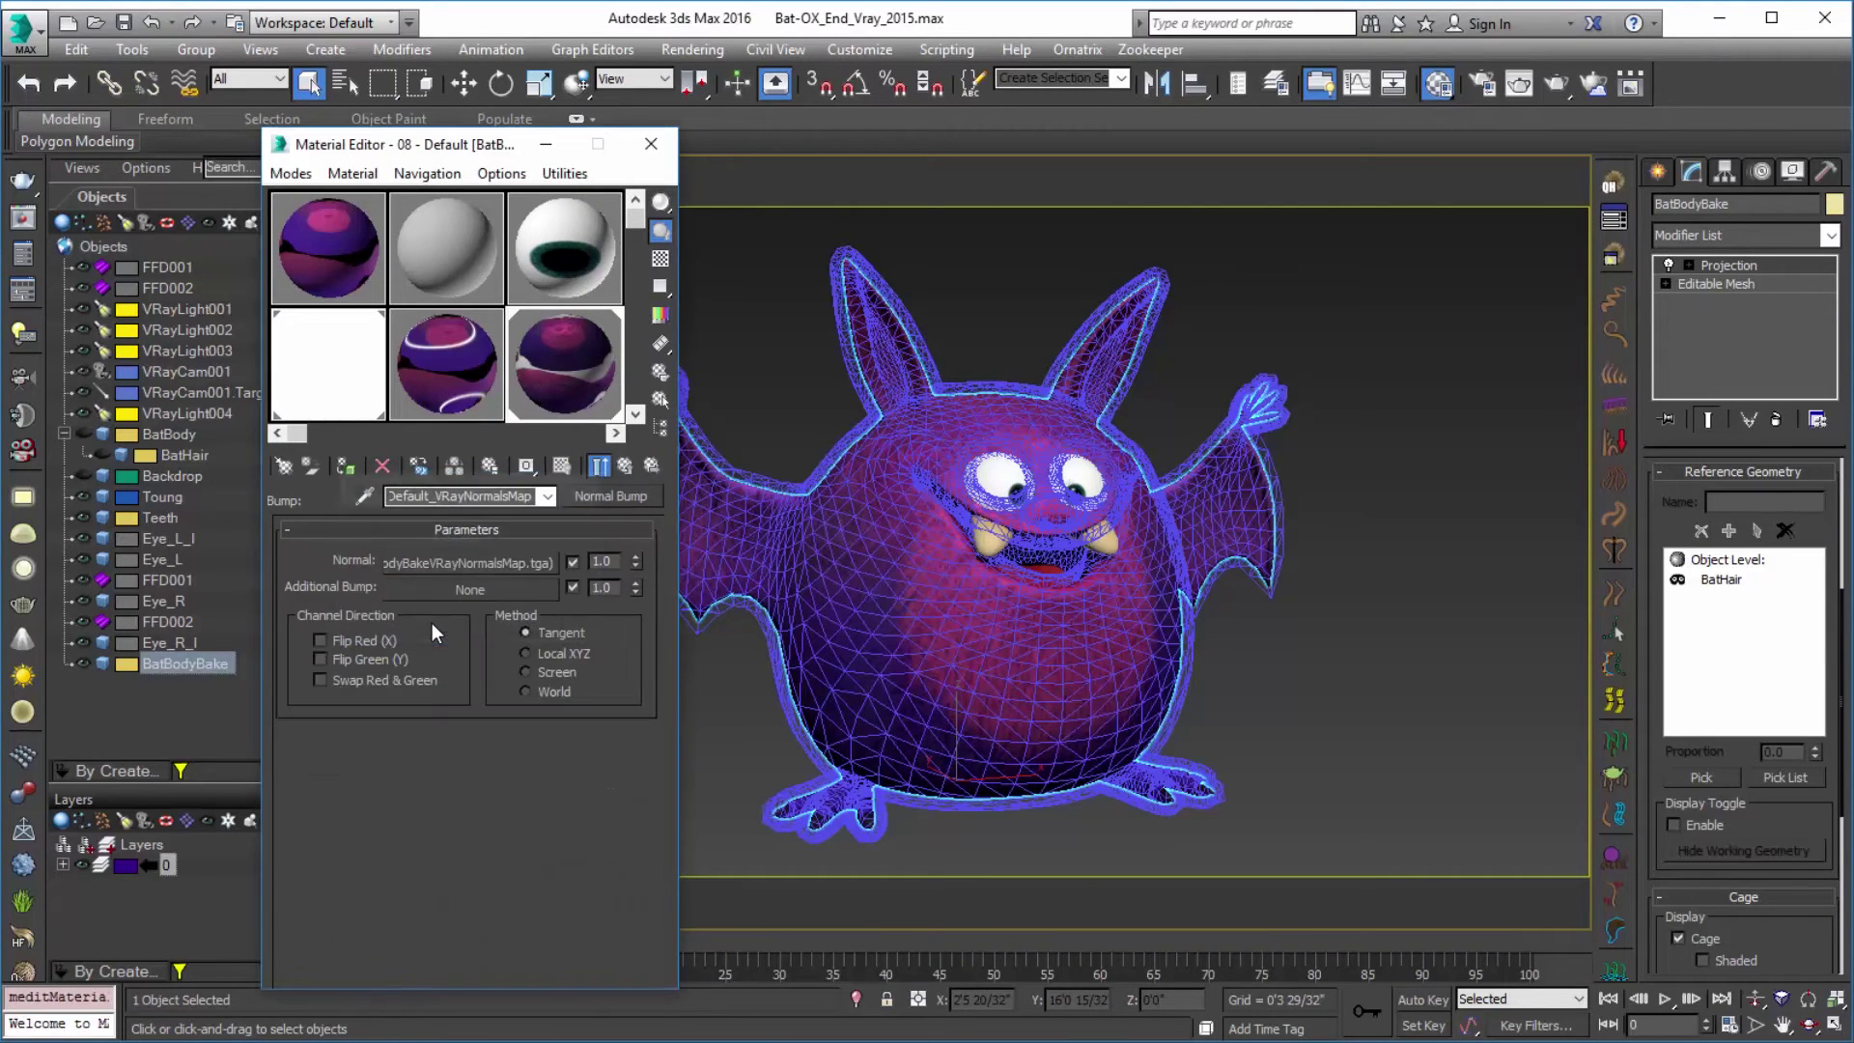
# Step: View the BatBodyBakeVRayNormalsMap.tga image in the Normal Bump map's Normal slot and close the preview
pyautogui.click(496, 568)
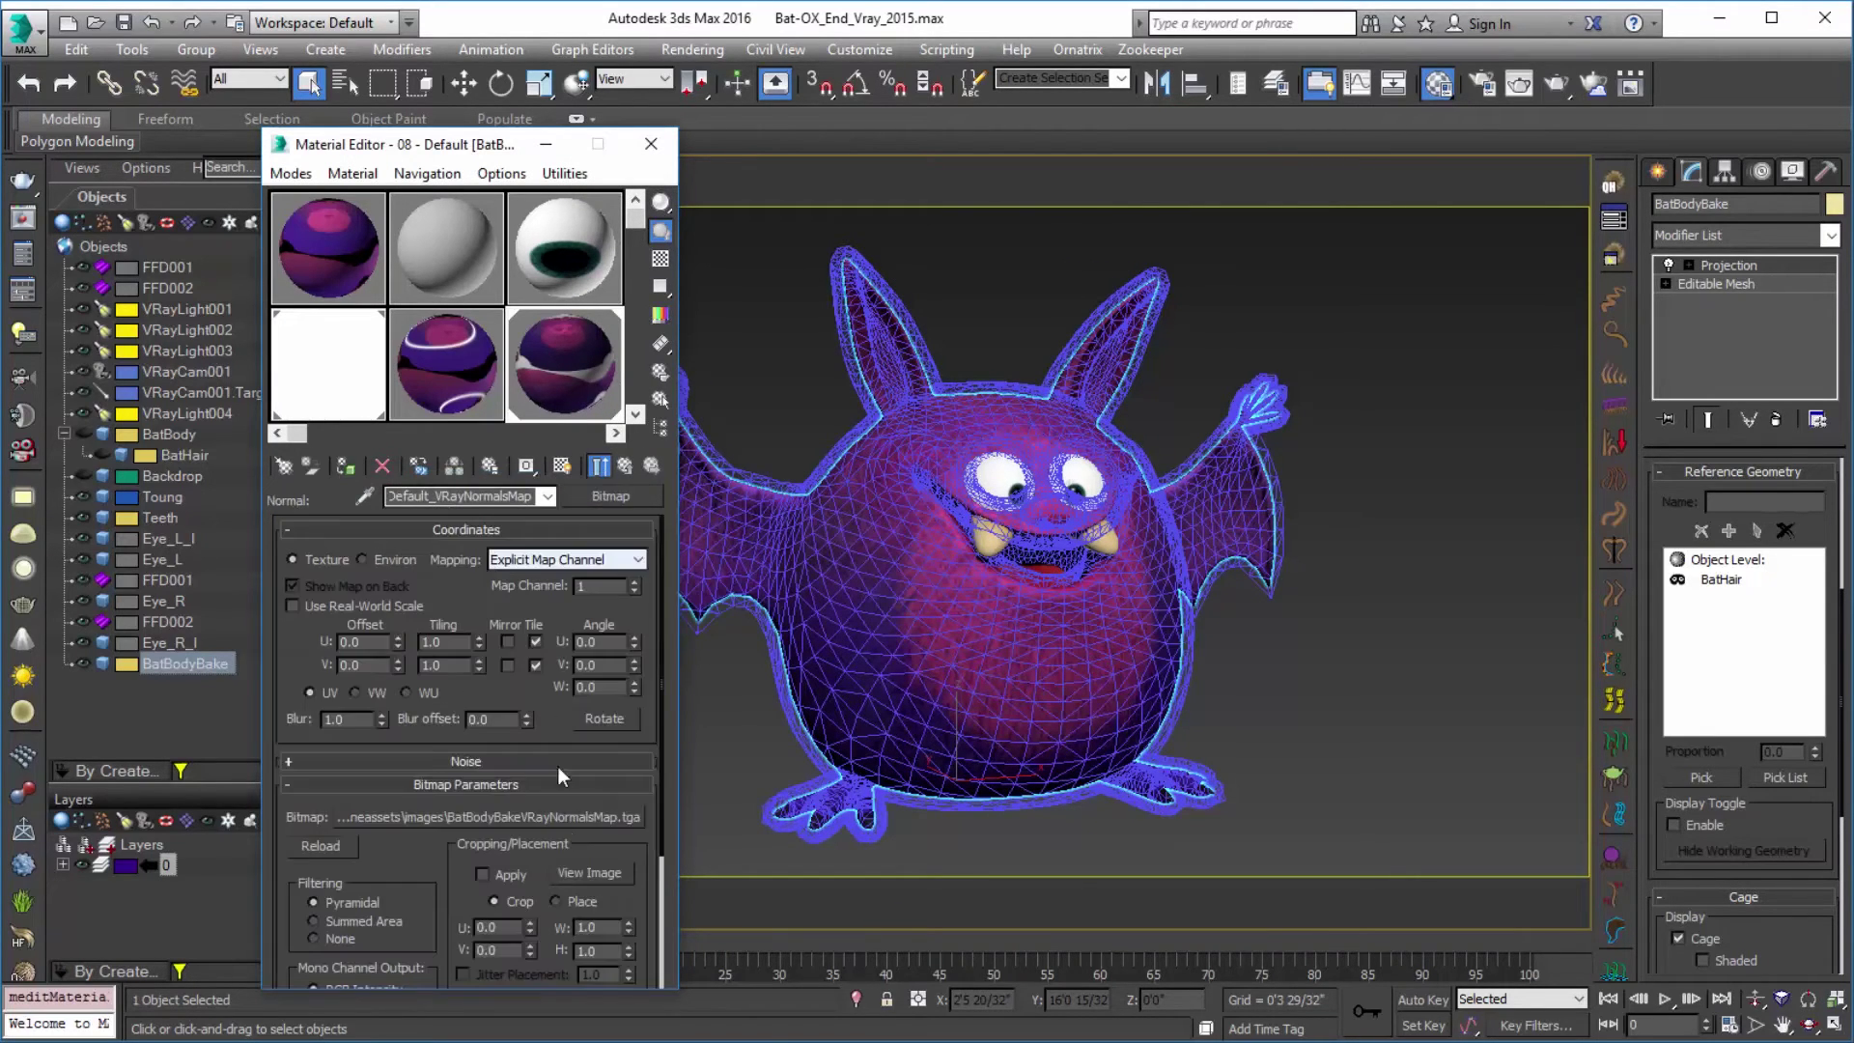
pyautogui.click(587, 871)
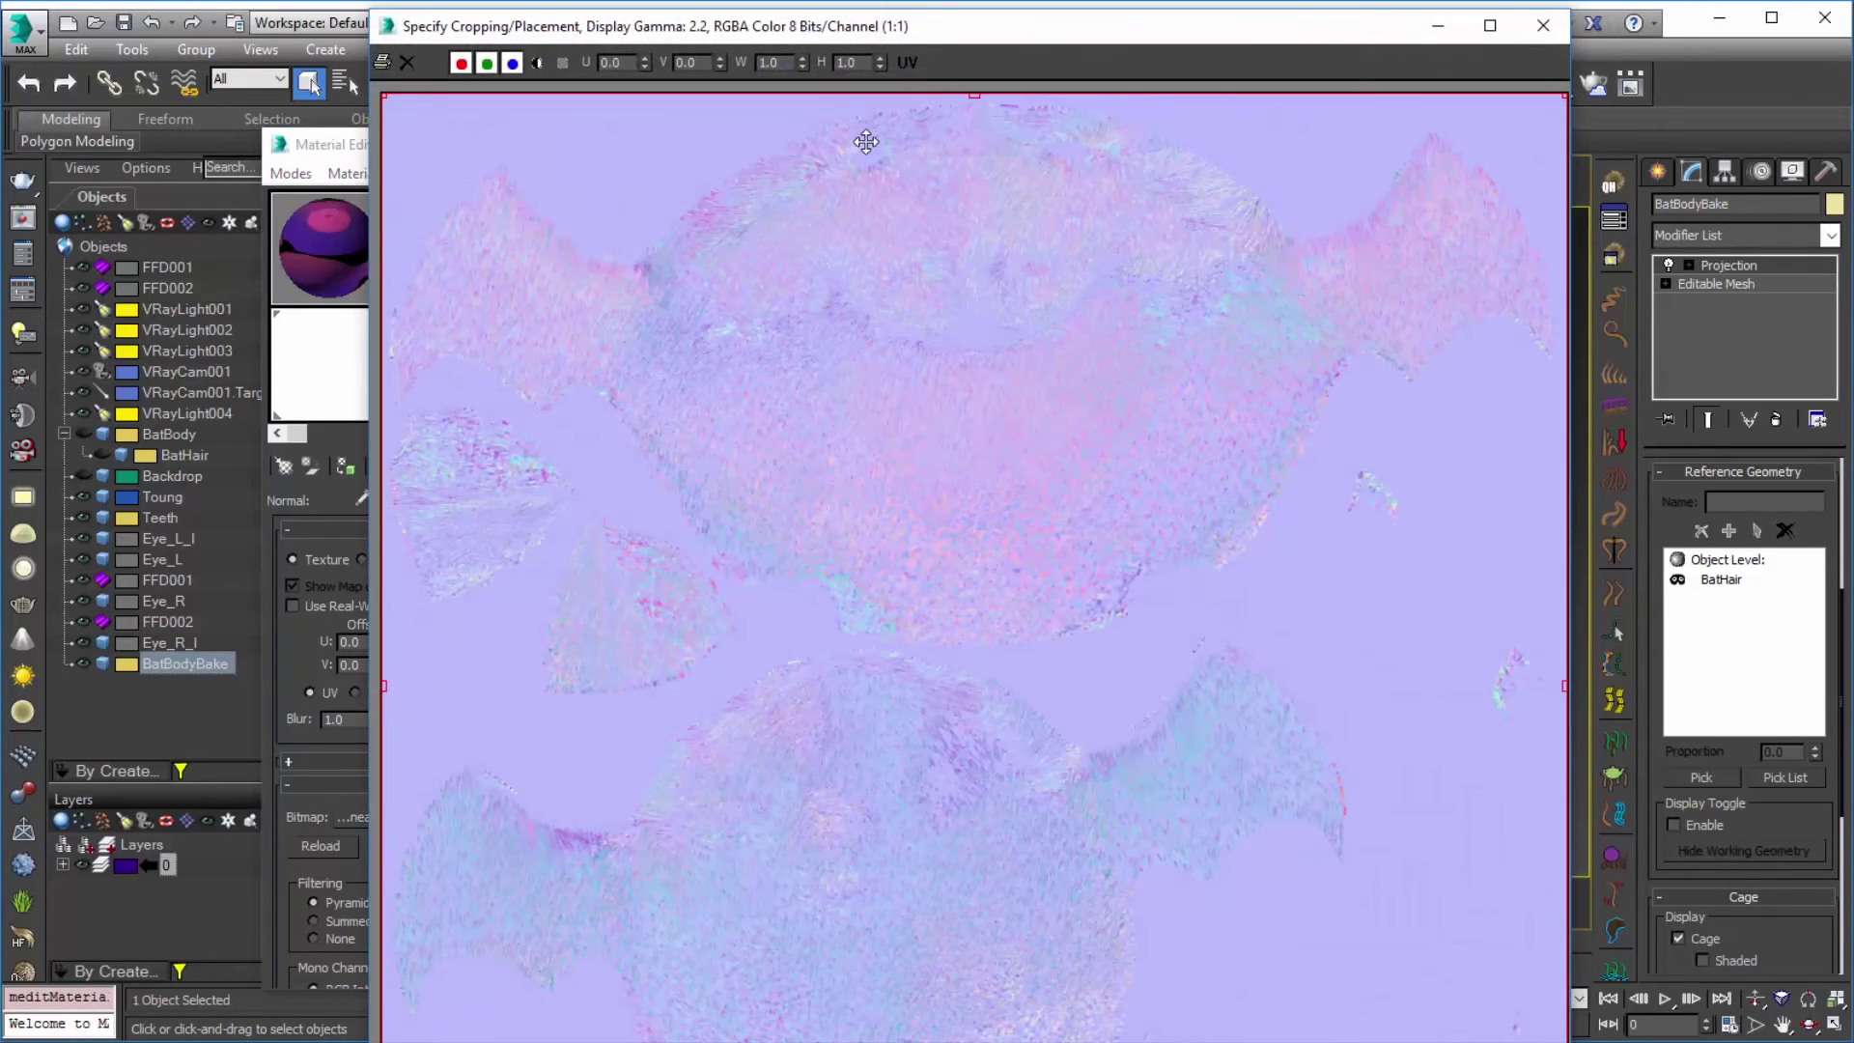
pyautogui.click(1542, 26)
# Step: Deselect the body and render the baked bat, inspect its face and belly up close, and close the frame buffer
pyautogui.click(1377, 340)
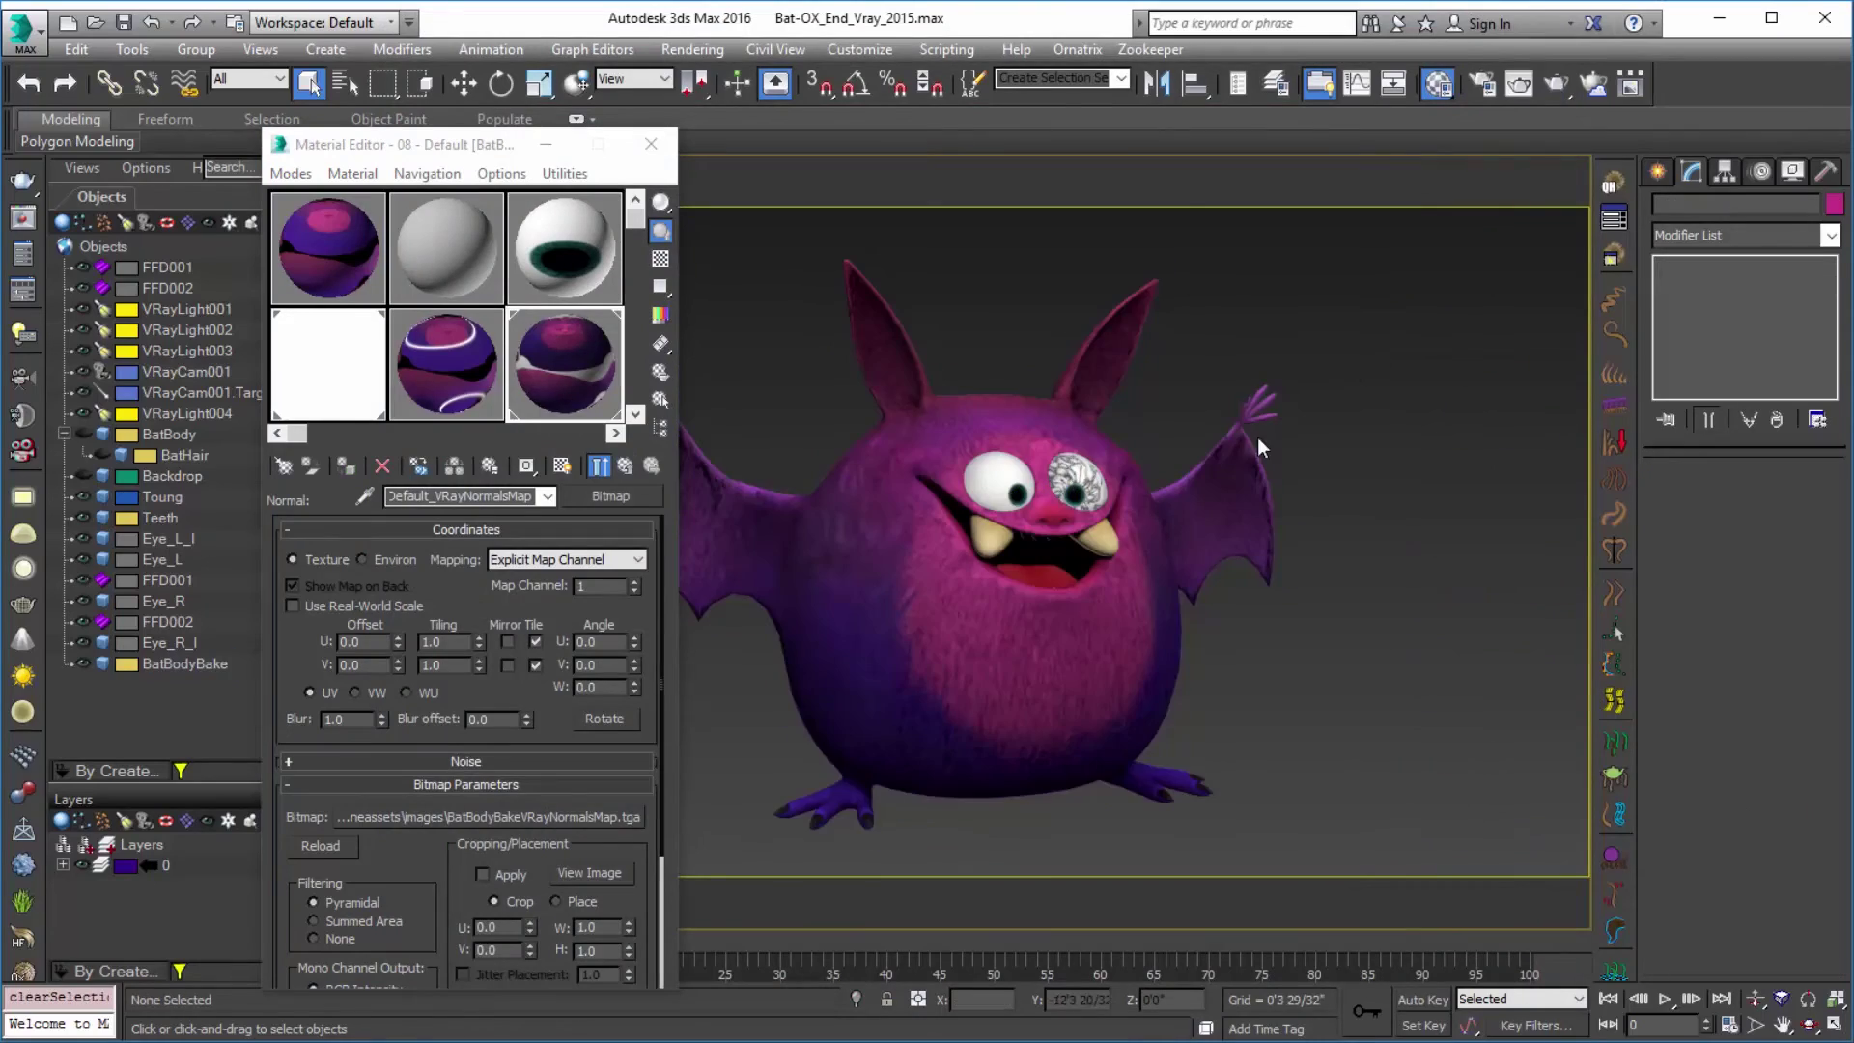
pyautogui.click(1557, 84)
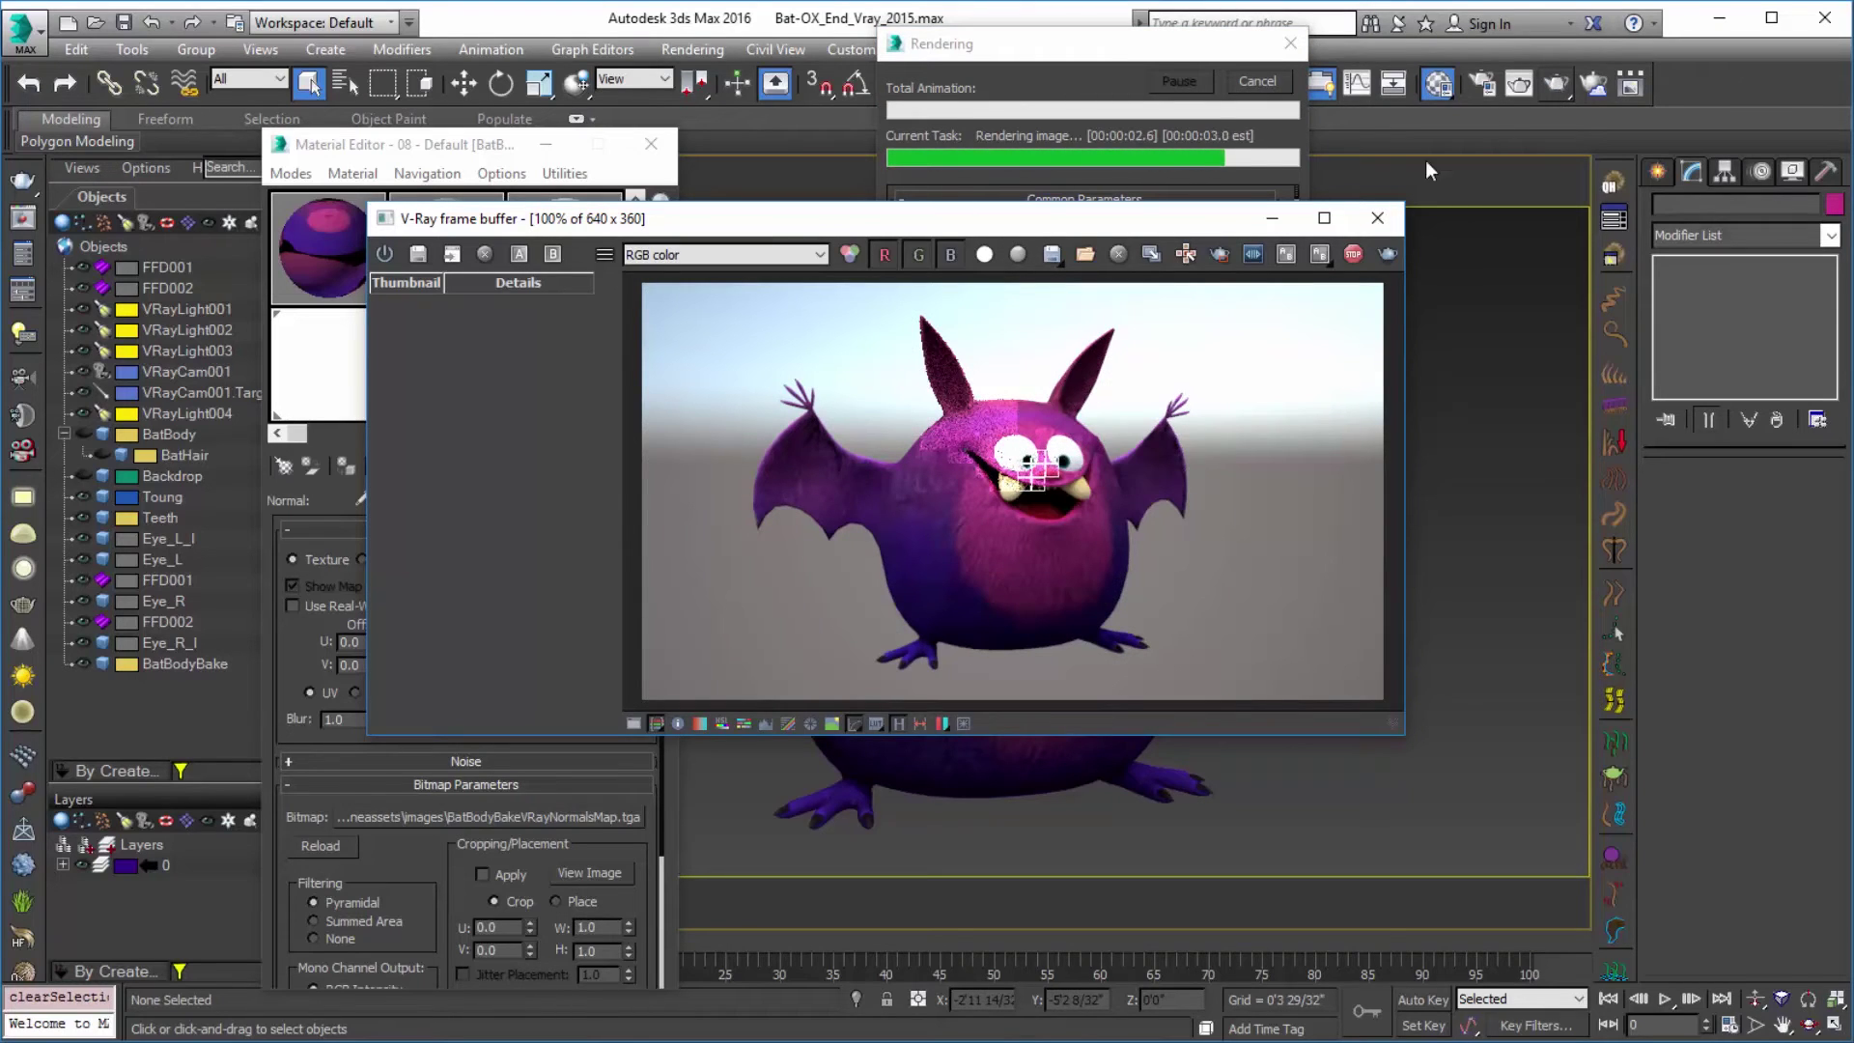
pyautogui.scroll(2, 1019, 570)
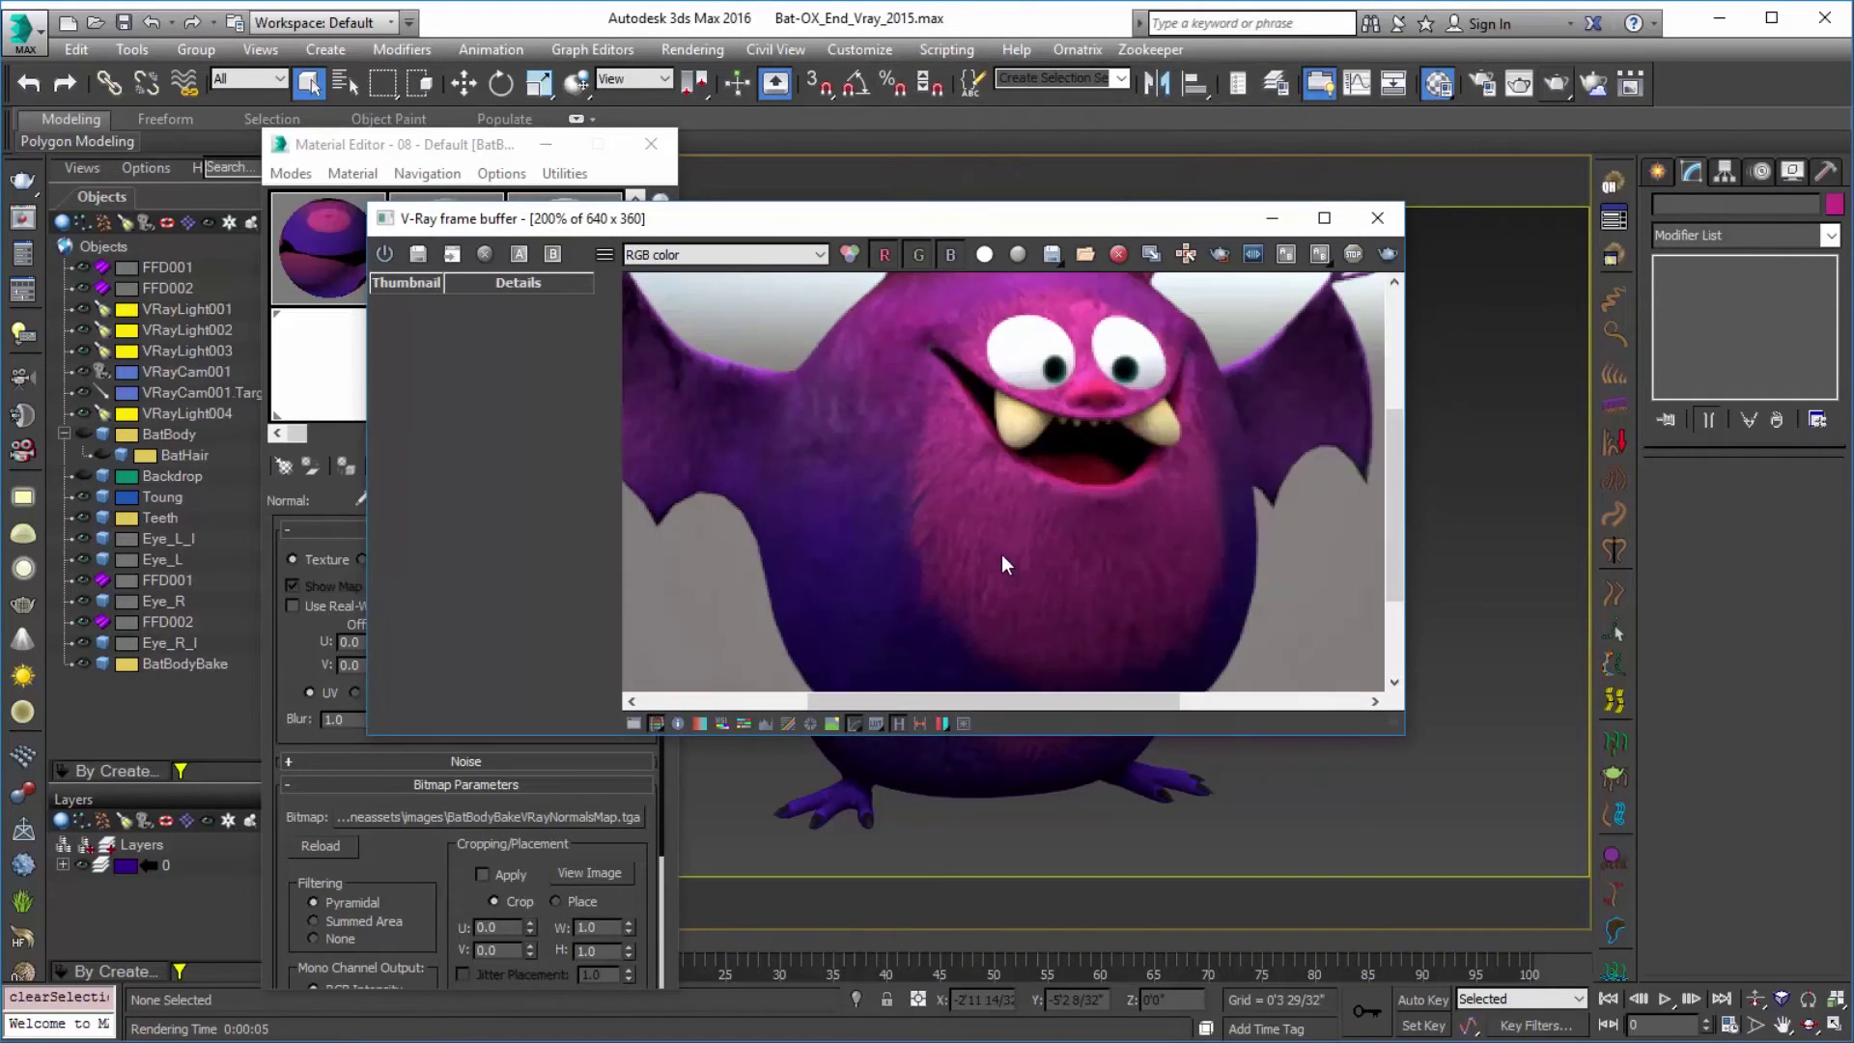
pyautogui.scroll(-2, 971, 506)
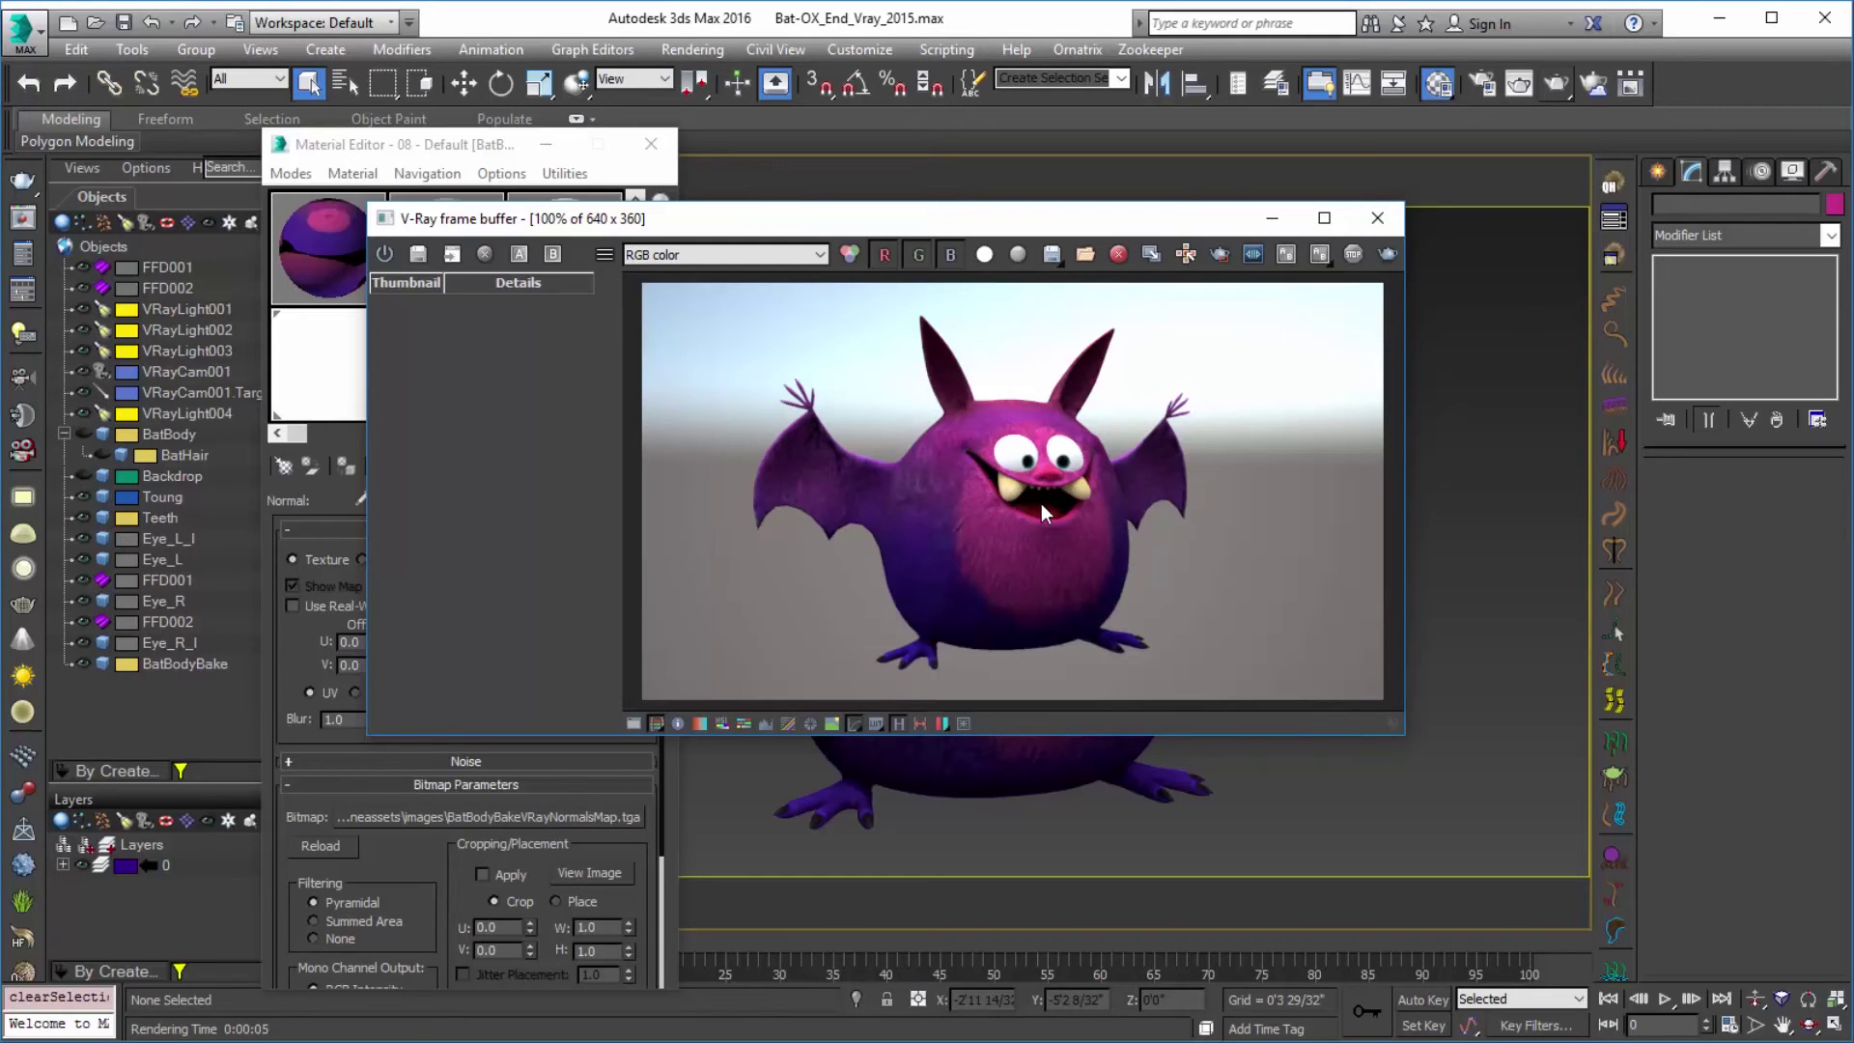
pyautogui.click(1376, 219)
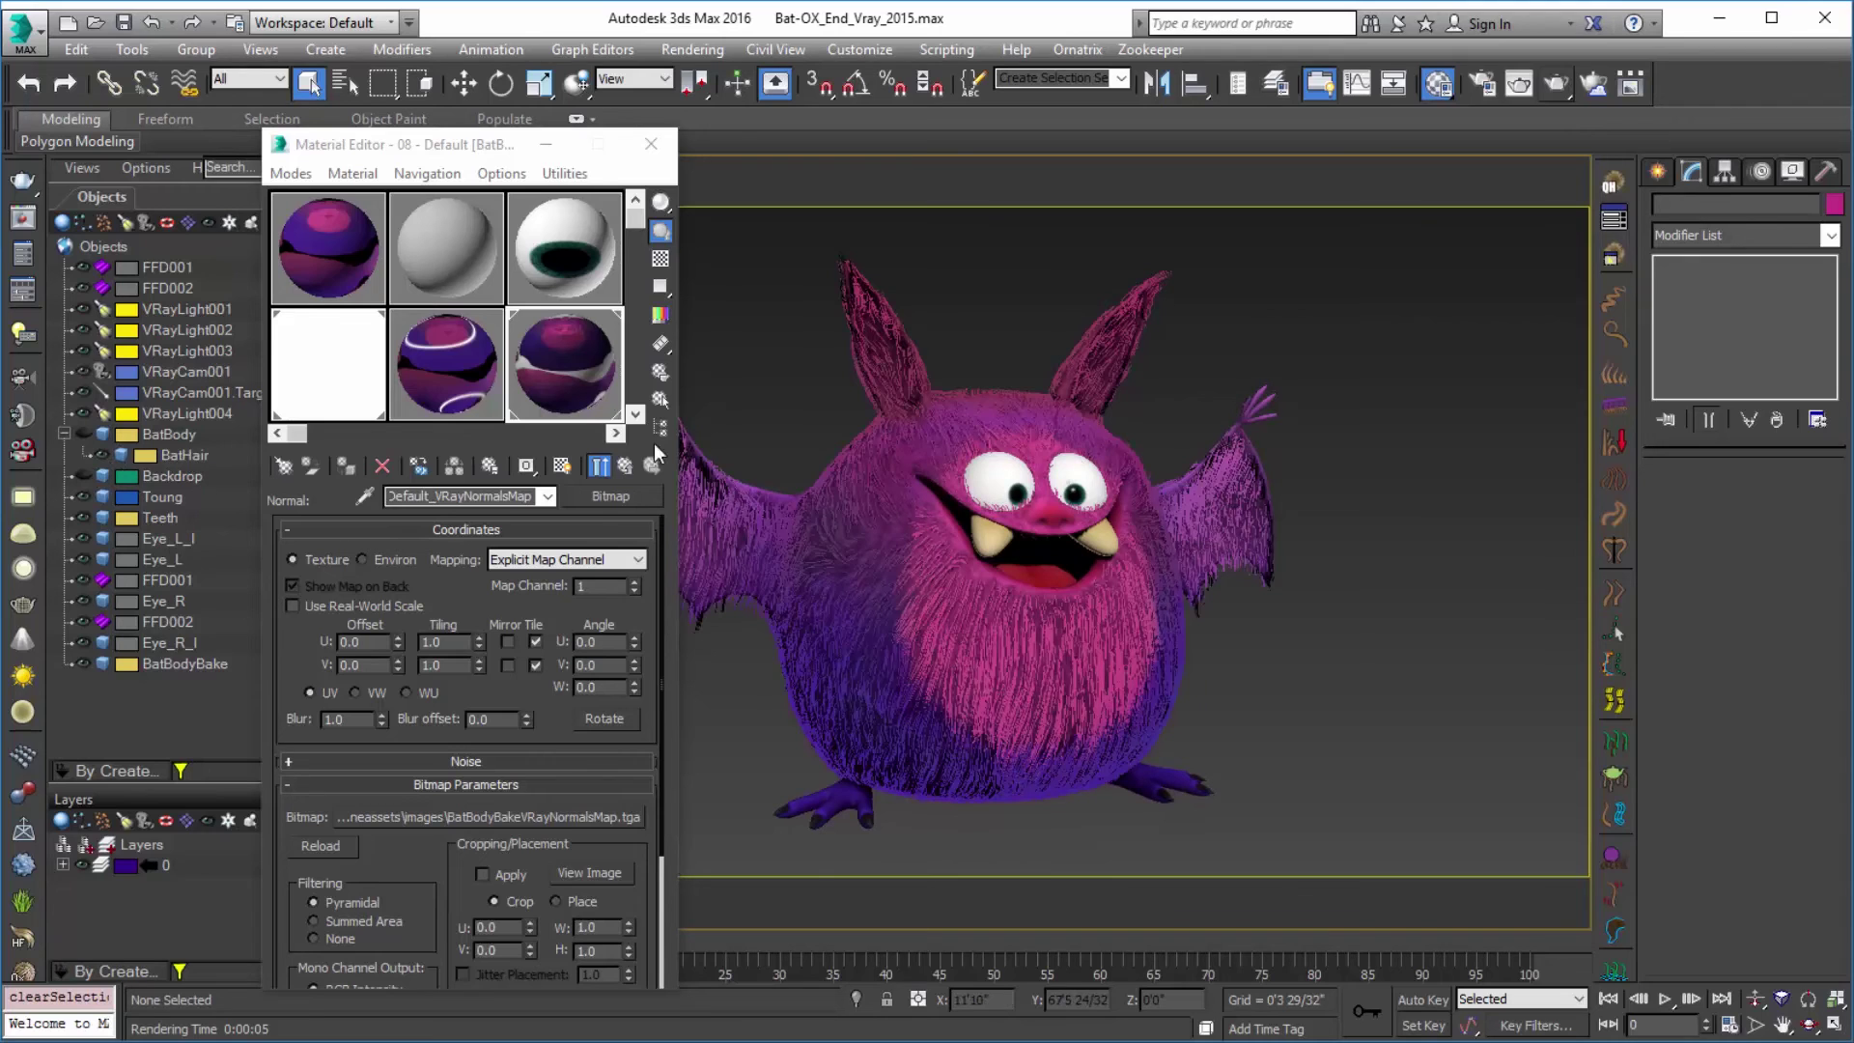
# Step: Turn off BatHair's Ox Mesh From Strands modifier and add a VRayOrnatrixMod modifier on top of the stack
pyautogui.click(1038, 415)
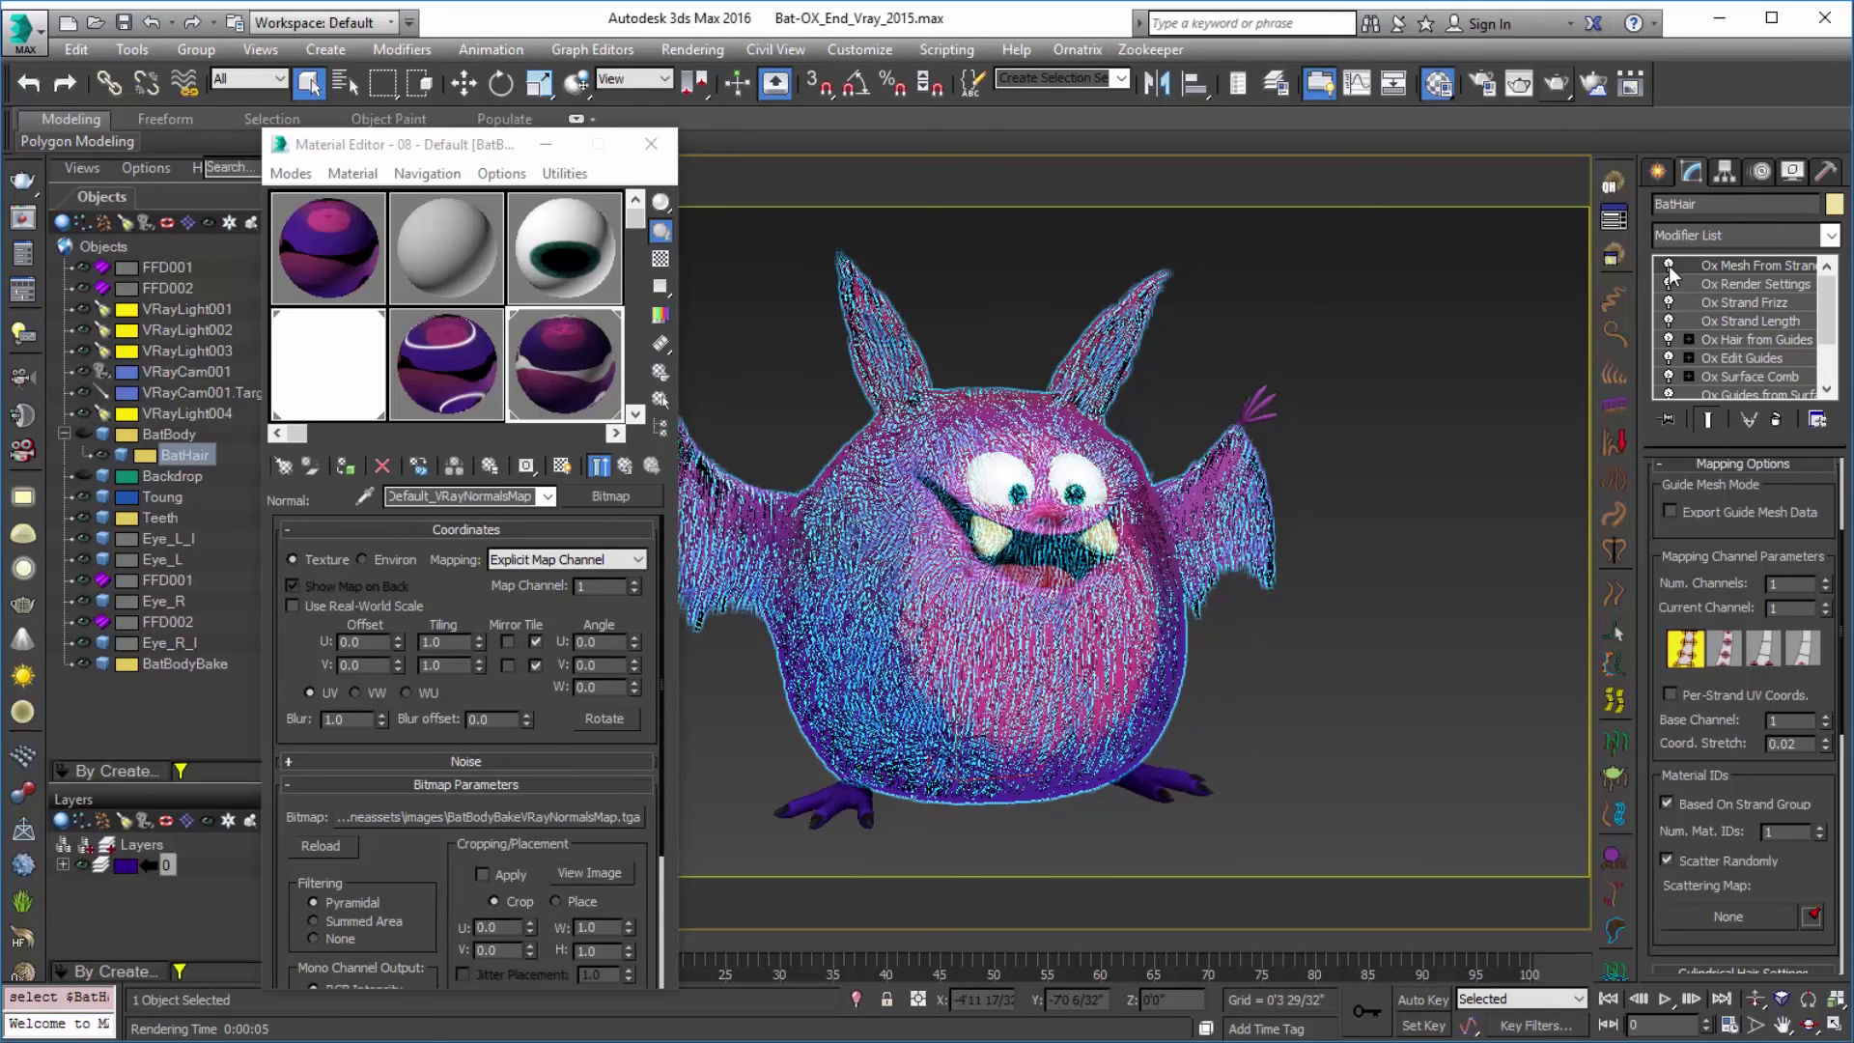
pyautogui.click(1668, 267)
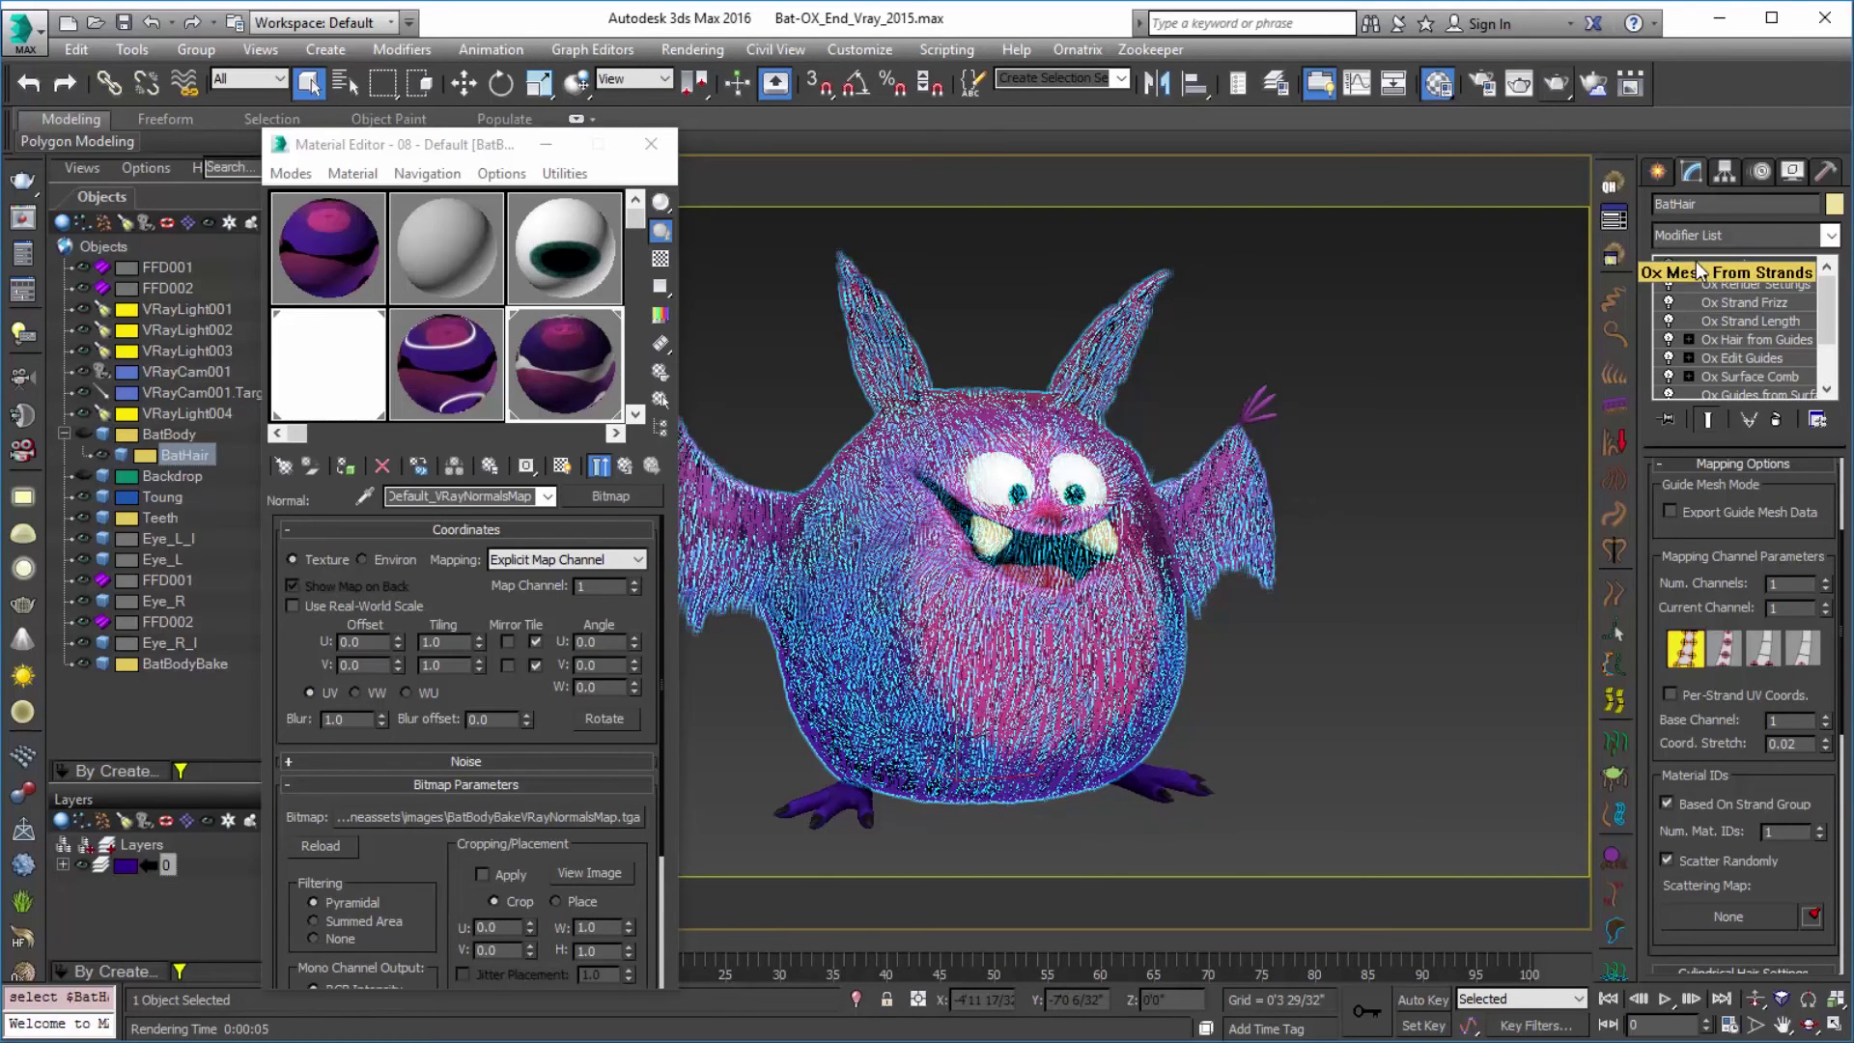
pyautogui.click(1703, 240)
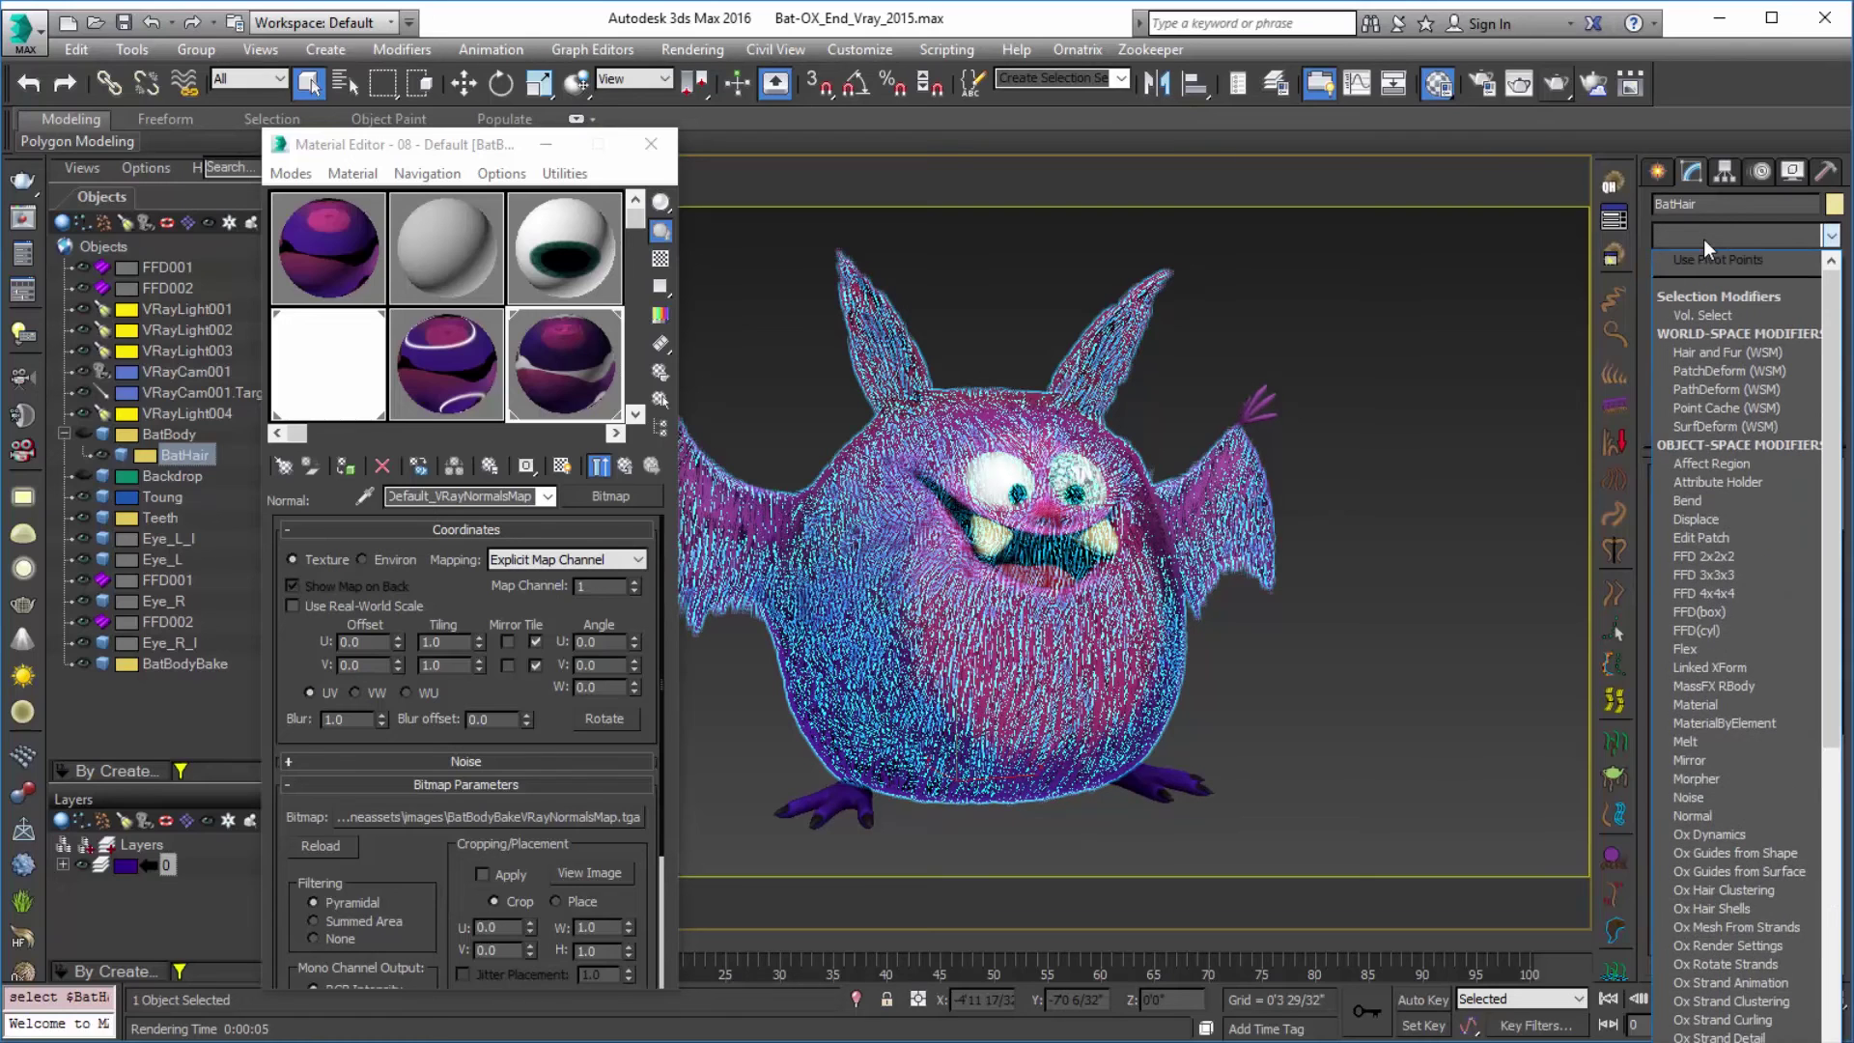
pyautogui.press('v')
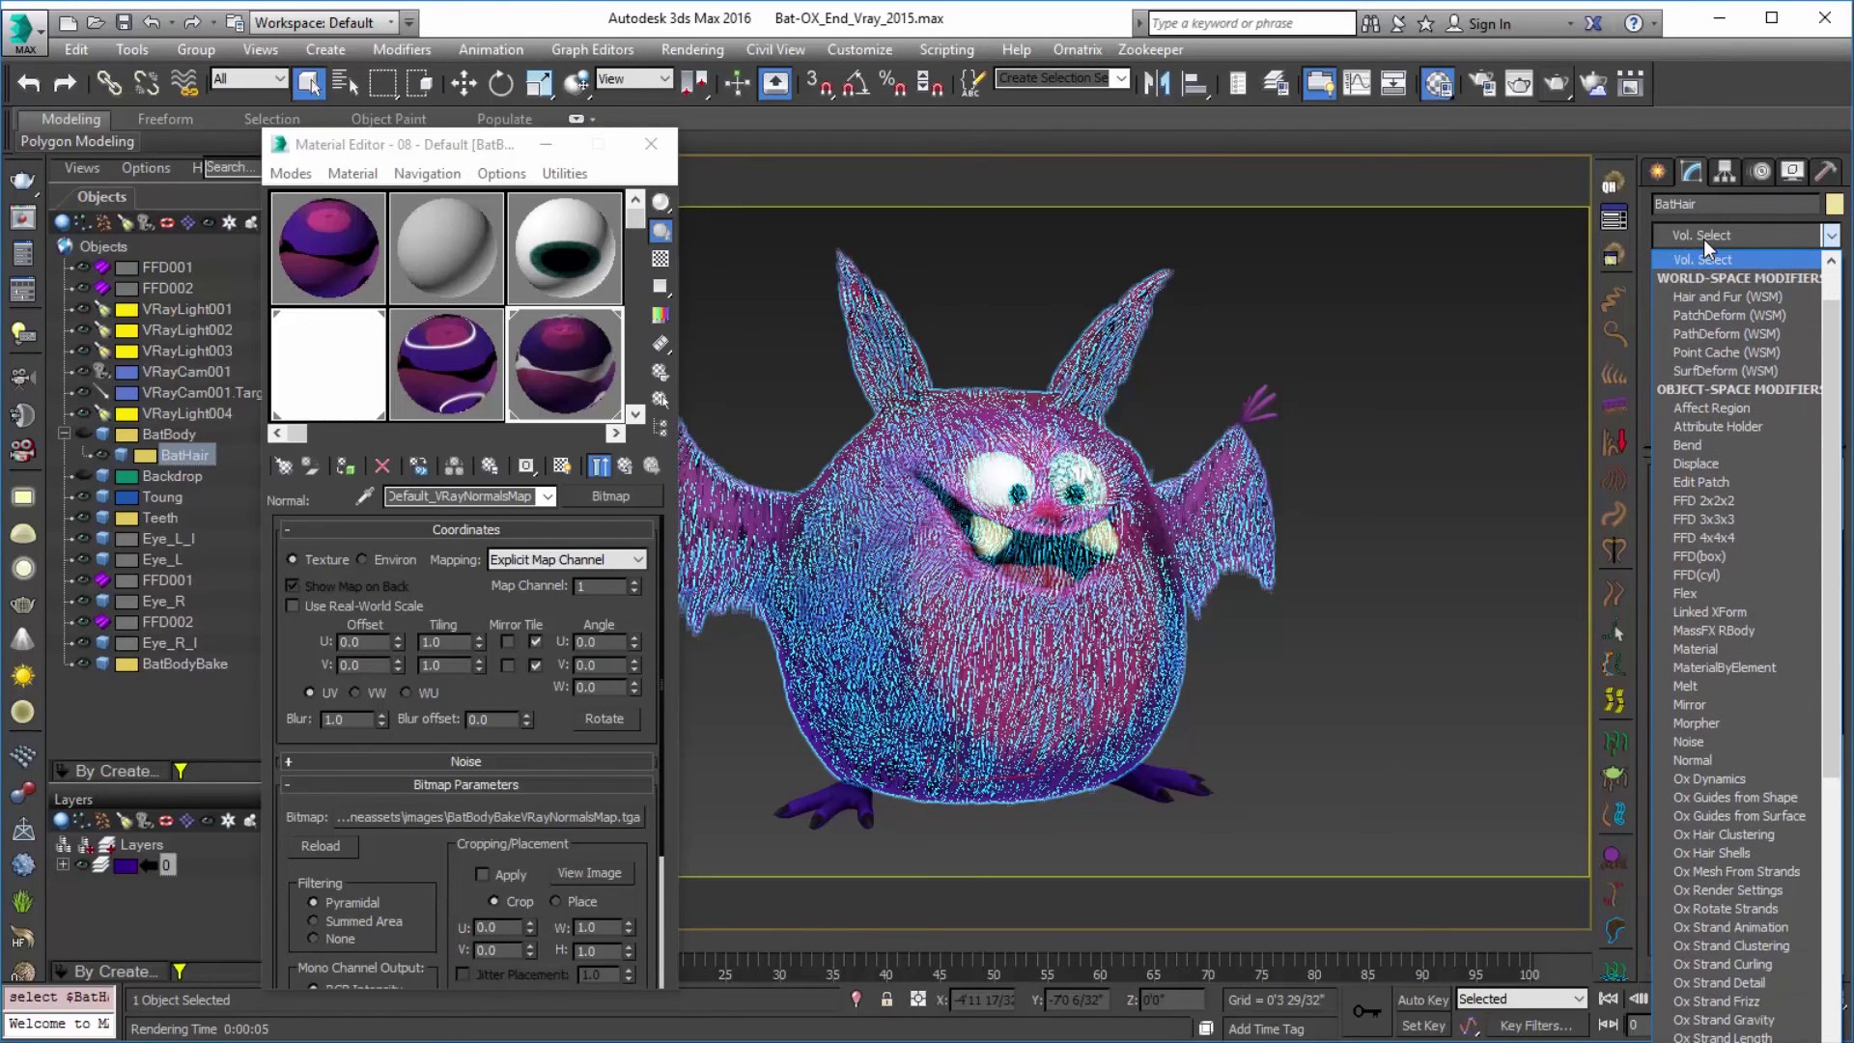
pyautogui.press('v')
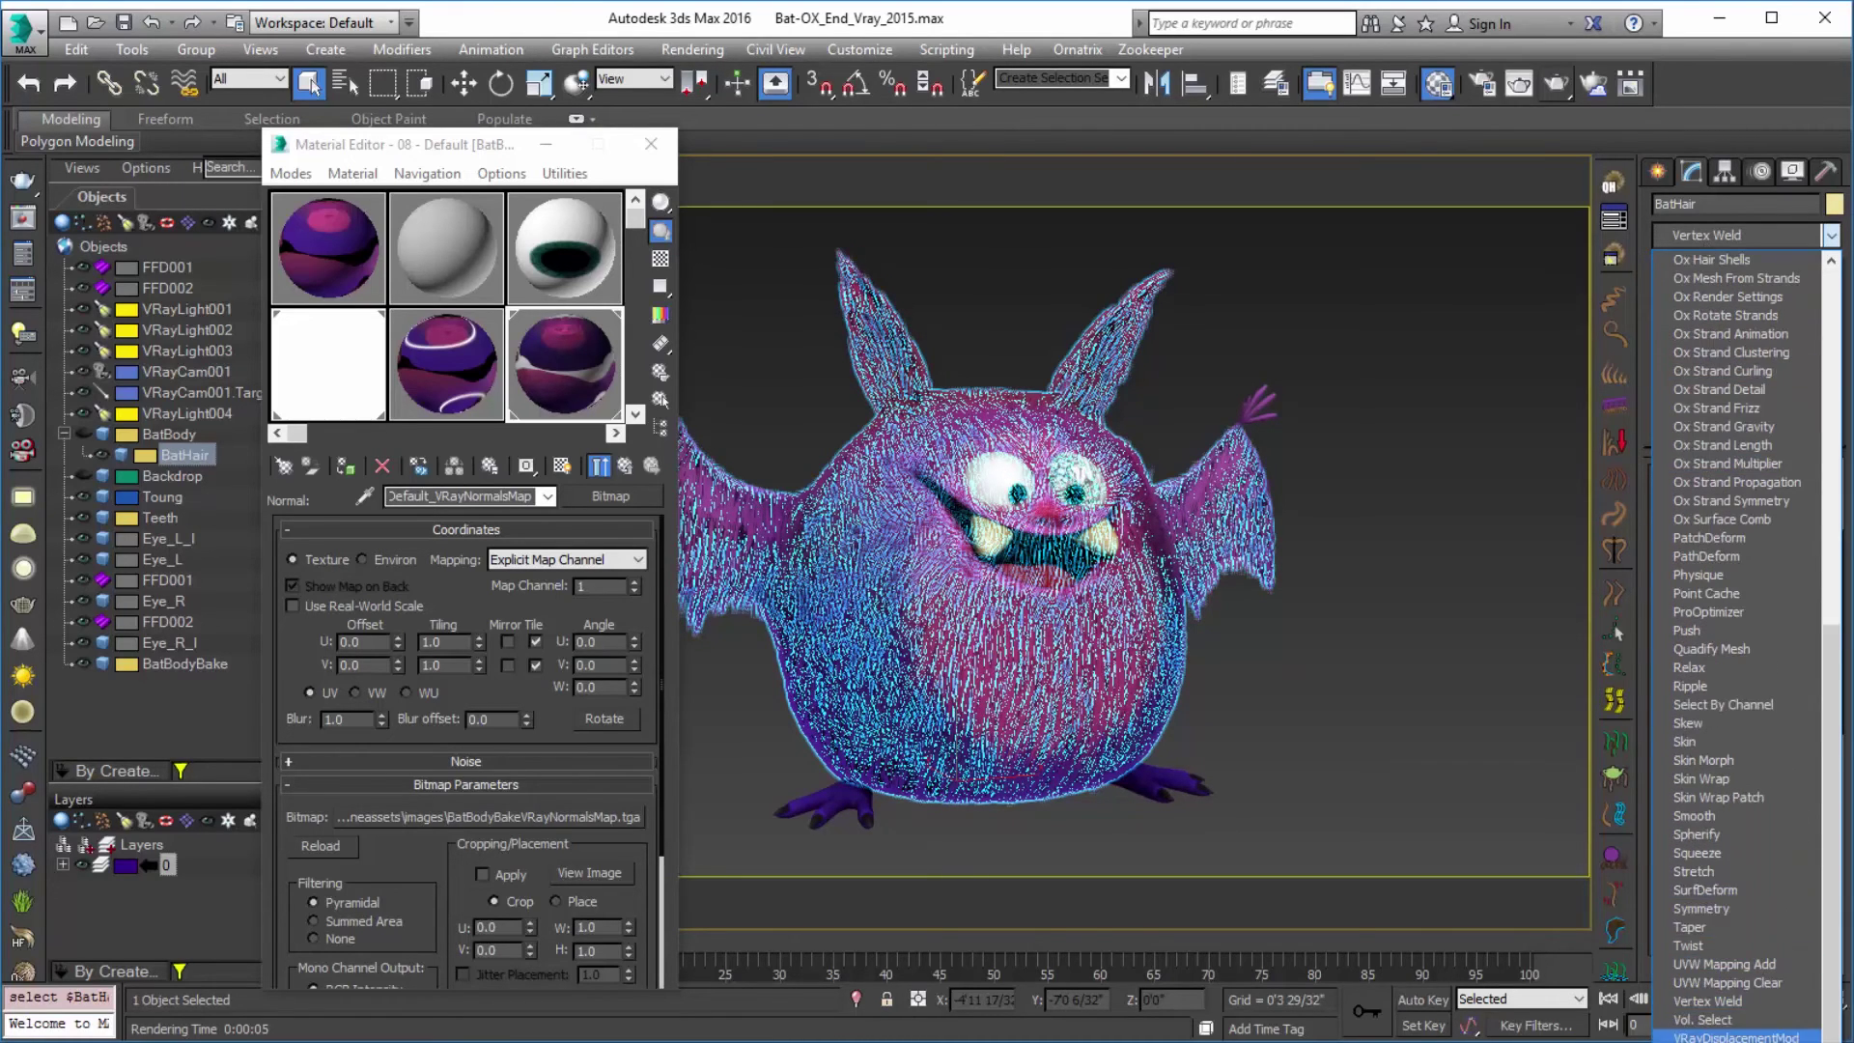
pyautogui.click(1718, 983)
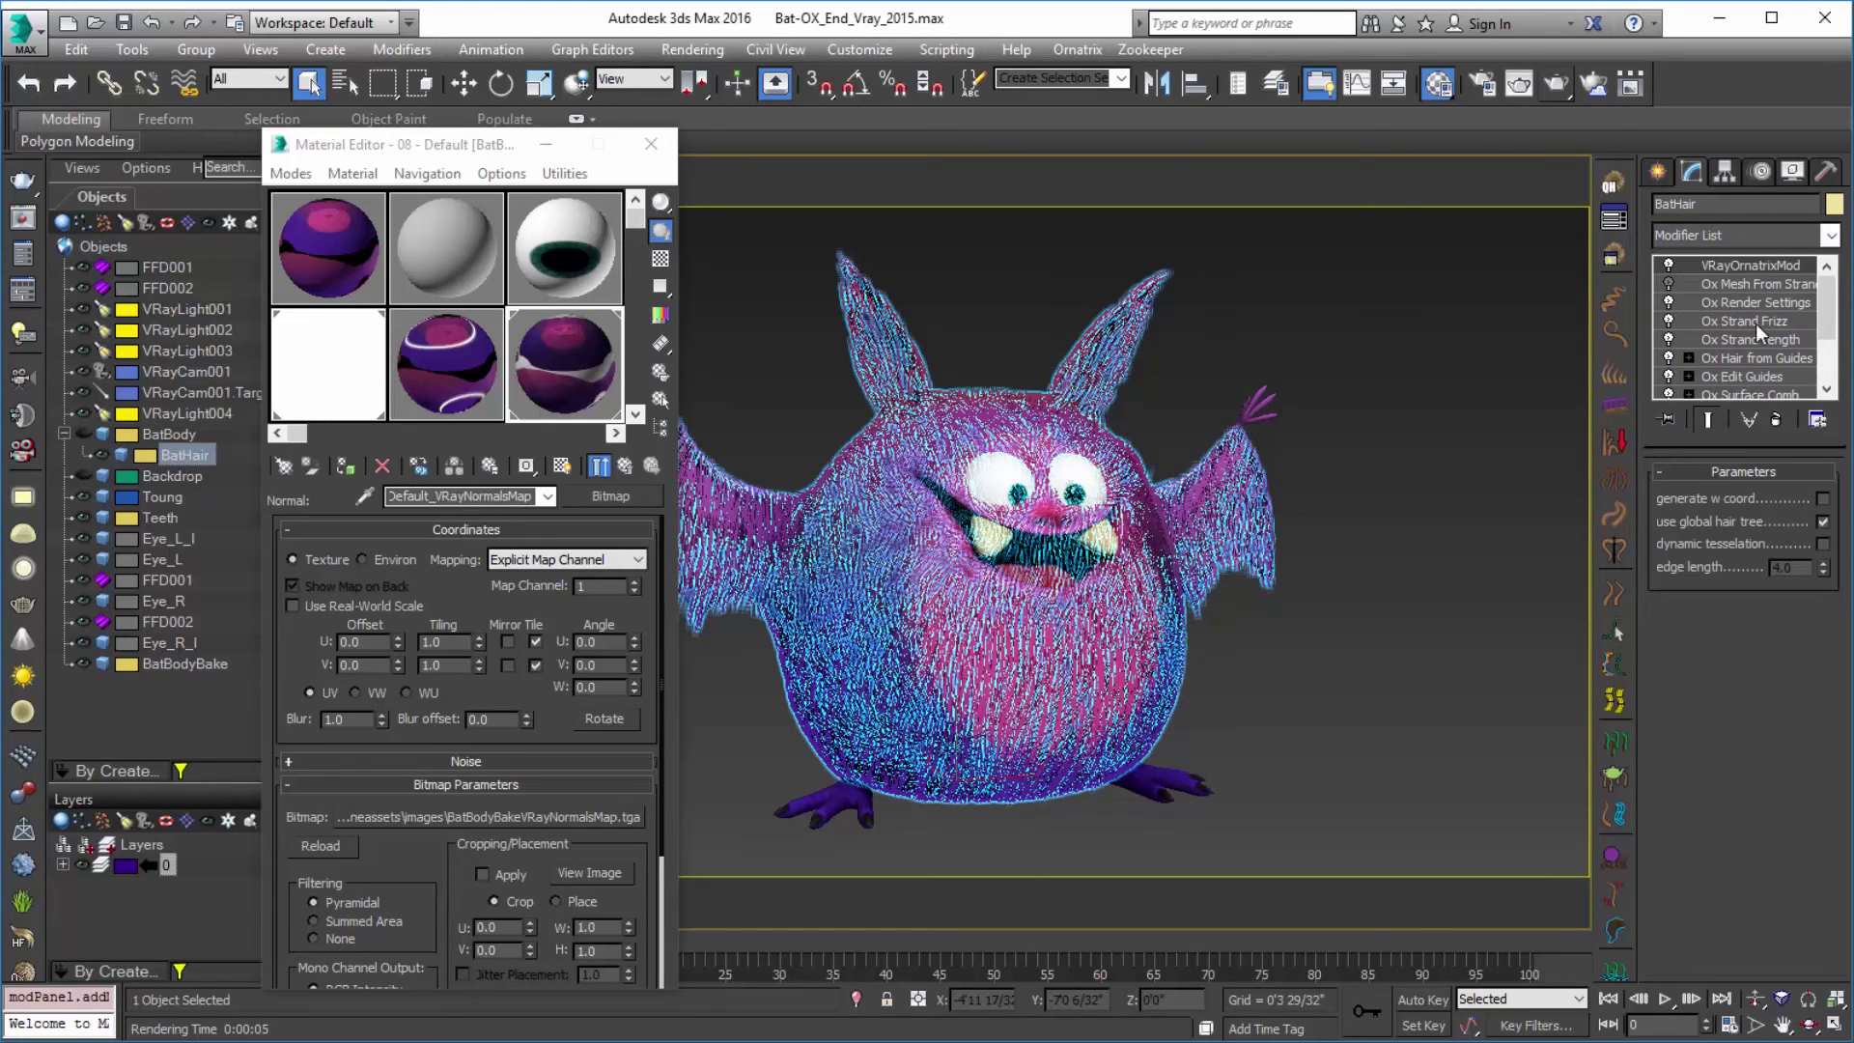
# Step: Render the bat with its Ornatrix fur in V-Ray
pyautogui.click(1555, 85)
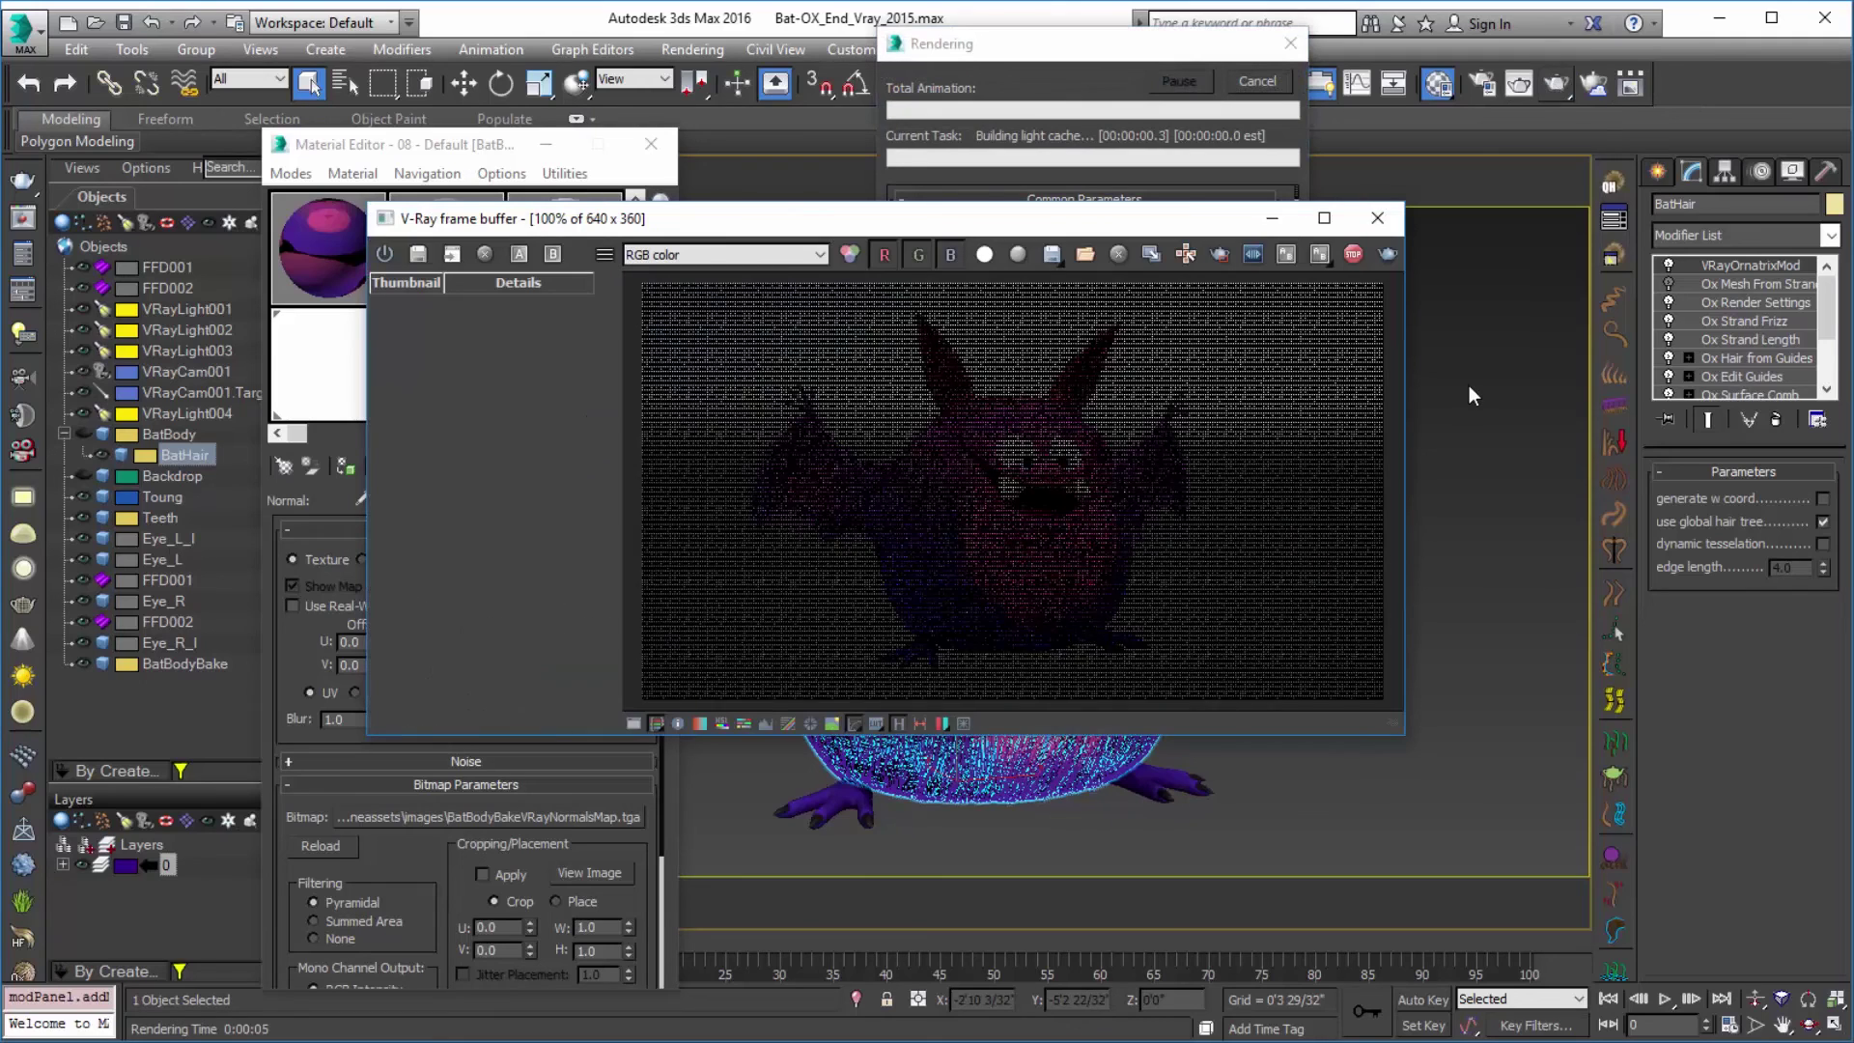